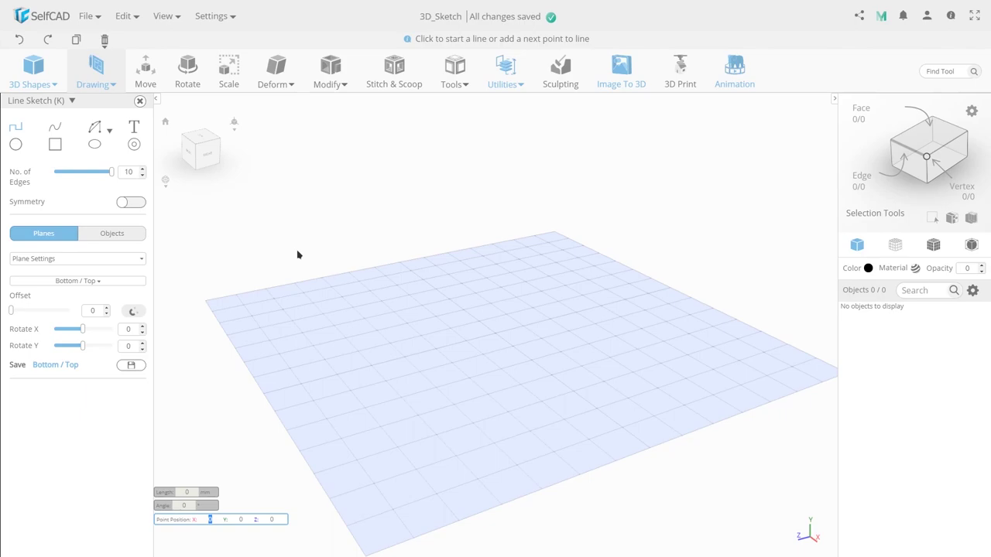
pyautogui.moveTo(343, 183); pyautogui.dragTo(410, 210, button='right')
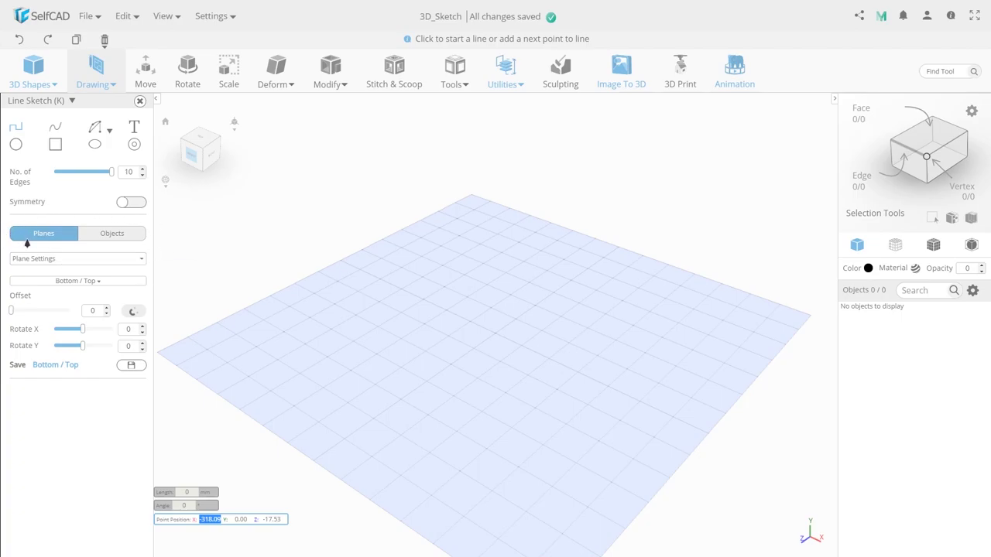
pyautogui.click(34, 260)
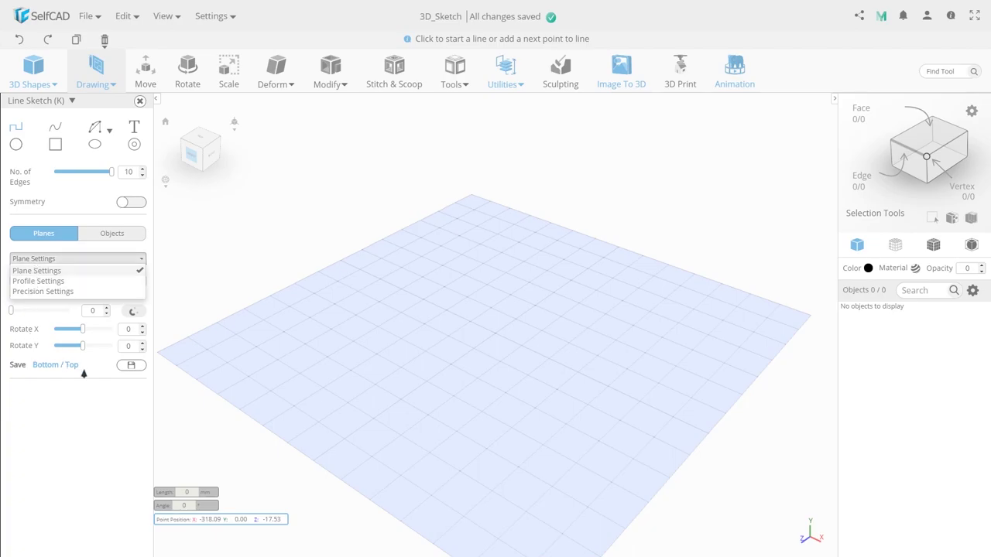
pyautogui.click(146, 353)
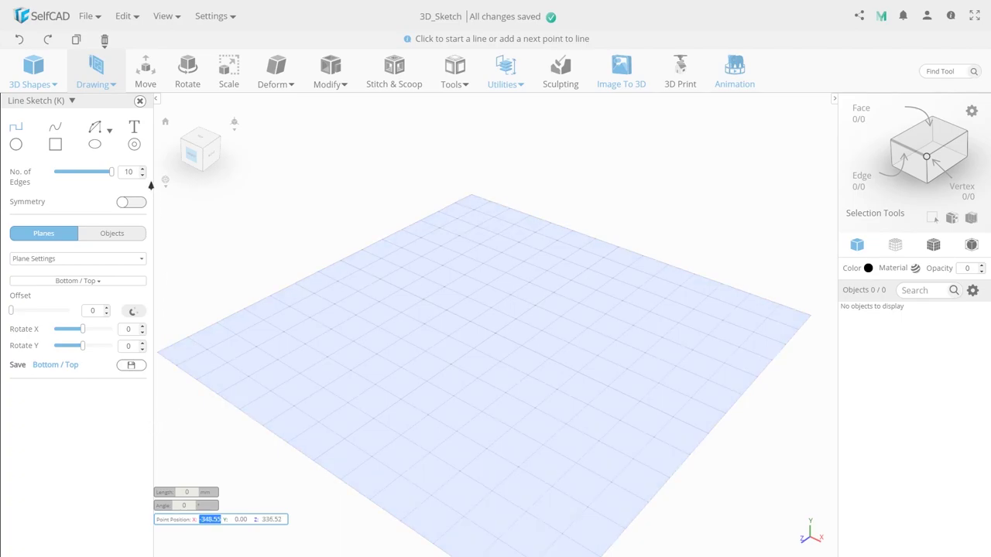
# Step: Sketch a closed triangle near the middle of the Bottom / Top plane with Line Sketch, its first side about 226 mm long
pyautogui.click(14, 130)
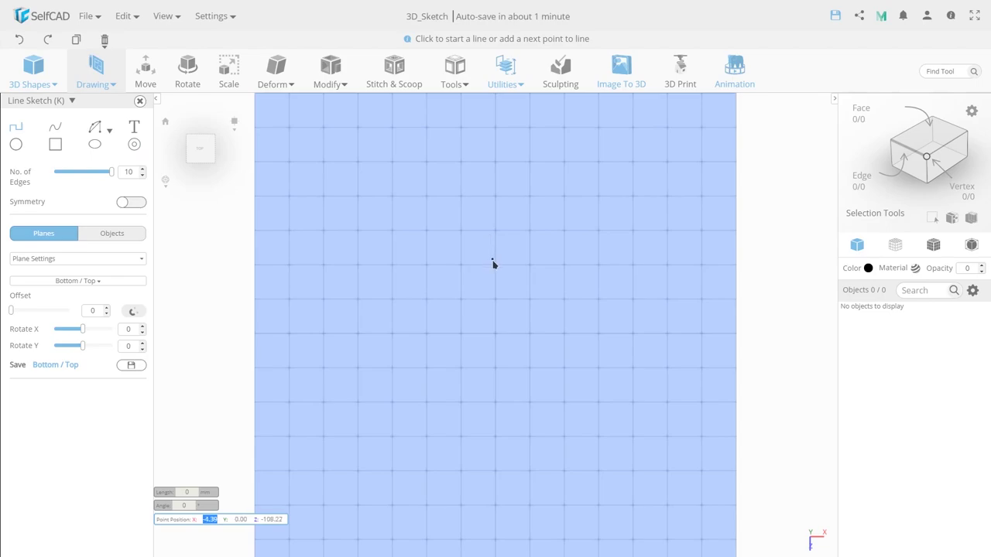
pyautogui.click(426, 302)
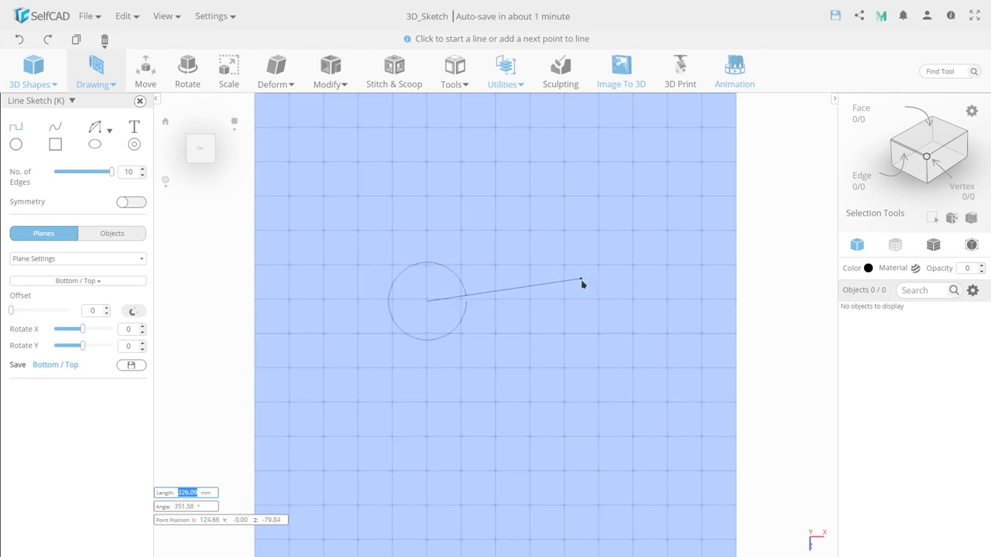
pyautogui.doubleClick(582, 284)
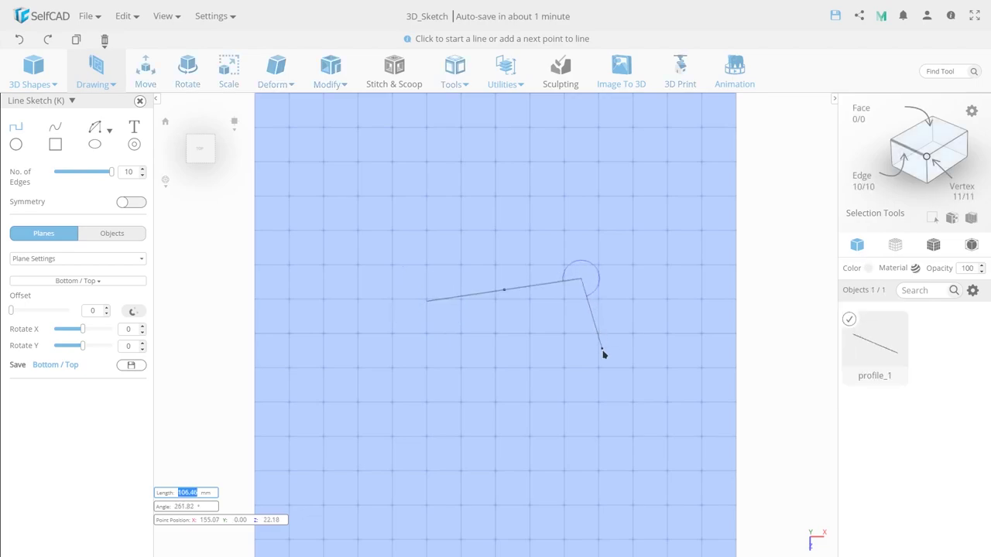
pyautogui.click(533, 419)
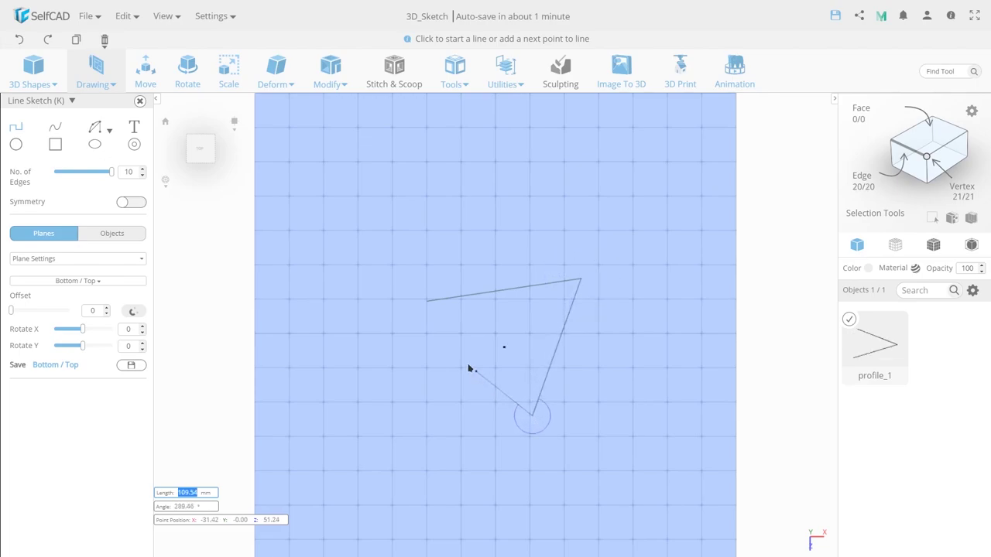
pyautogui.click(427, 303)
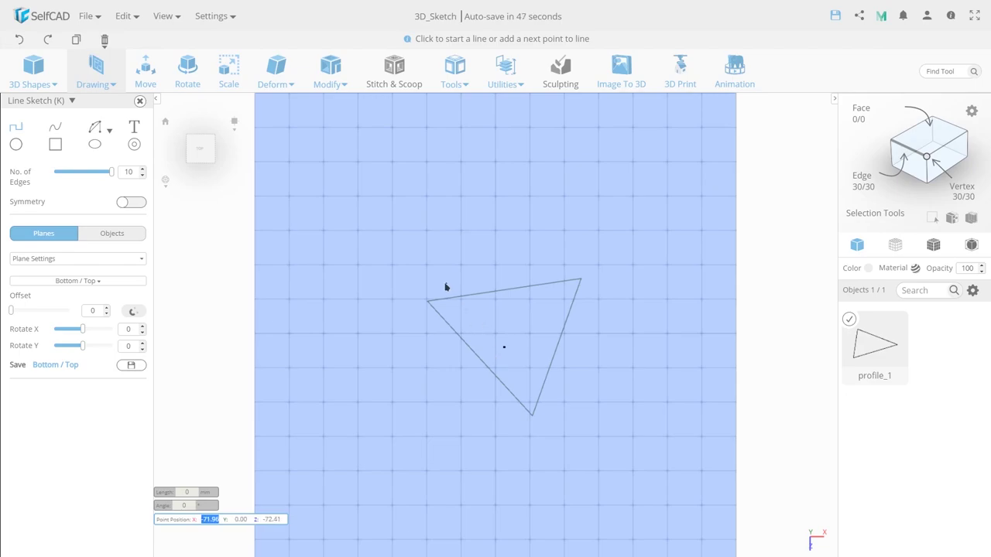
# Step: Sketch an open zigzag of four connected line segments just above the triangle
pyautogui.click(381, 287)
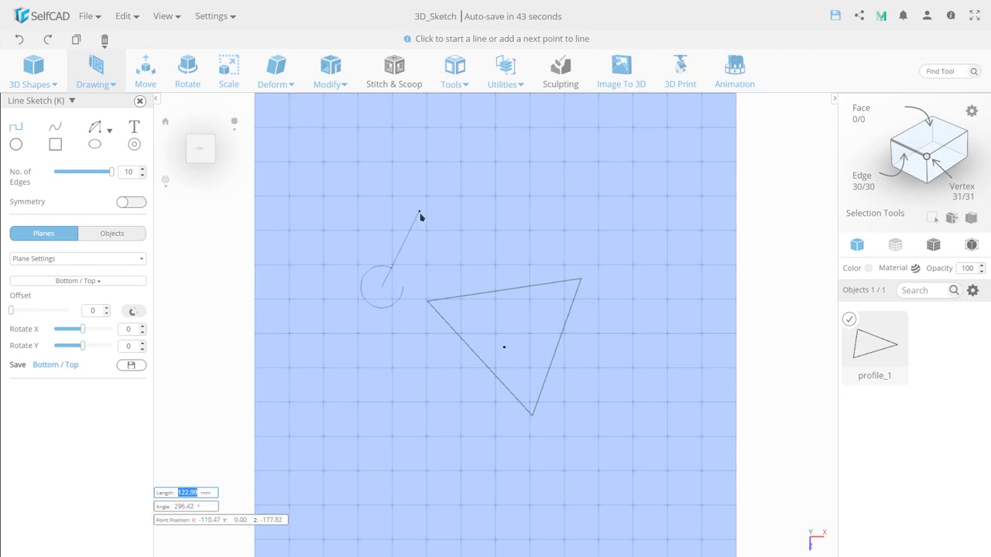
pyautogui.click(419, 211)
pyautogui.click(462, 275)
pyautogui.click(494, 207)
pyautogui.click(546, 255)
pyautogui.press('Escape')
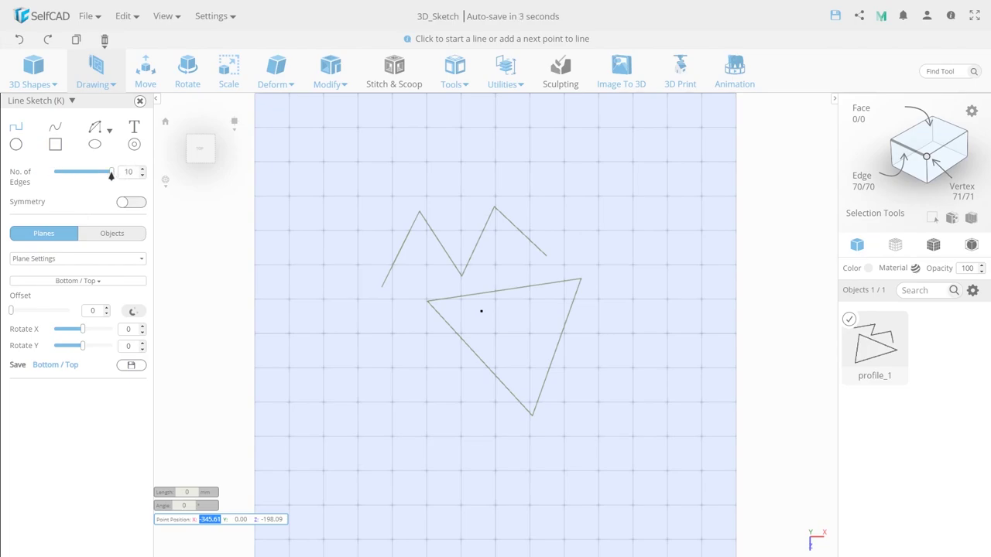
# Step: Set the number of edges to 1 and sketch a single horizontal line seven grid cells long below the triangle
pyautogui.doubleClick(130, 172)
pyautogui.write('1')
pyautogui.press('Return')
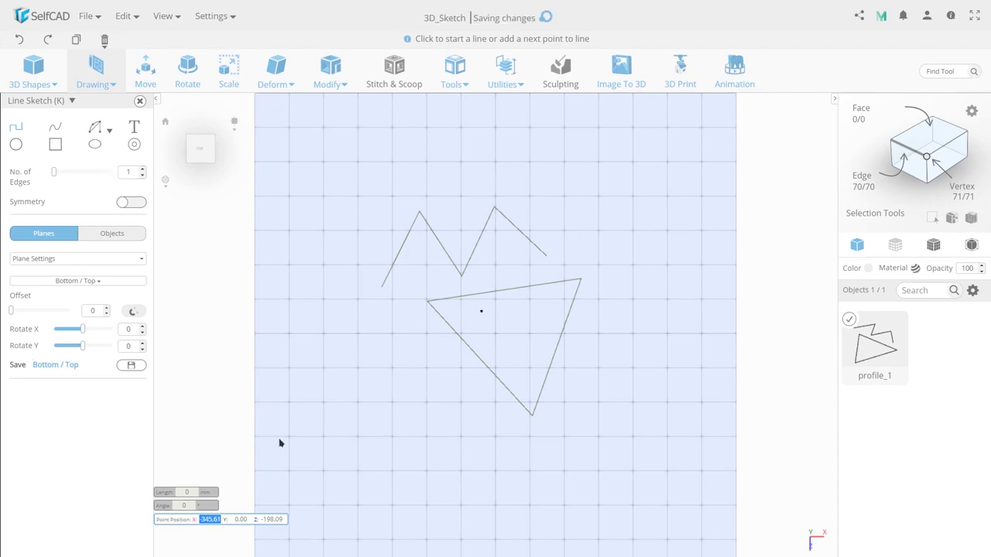
pyautogui.click(357, 438)
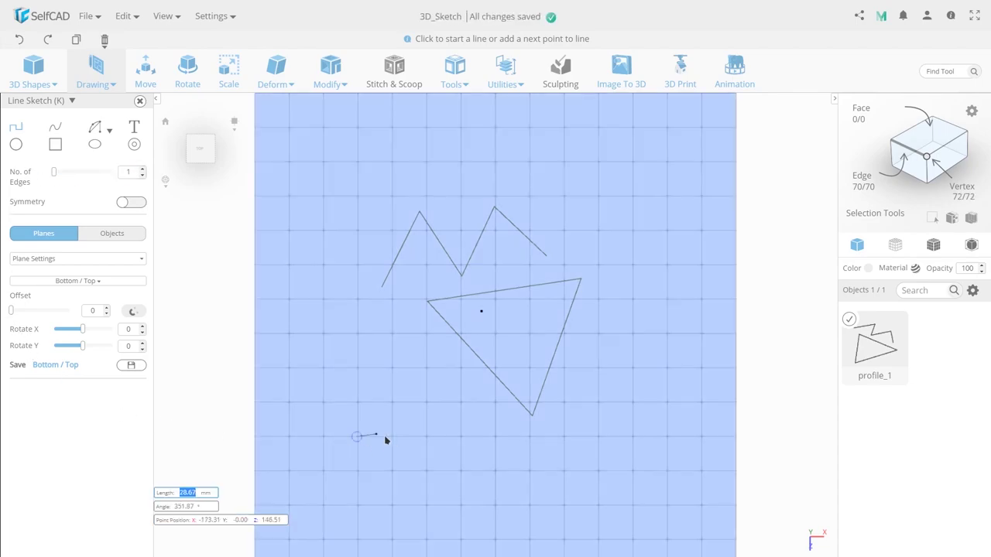
pyautogui.click(598, 439)
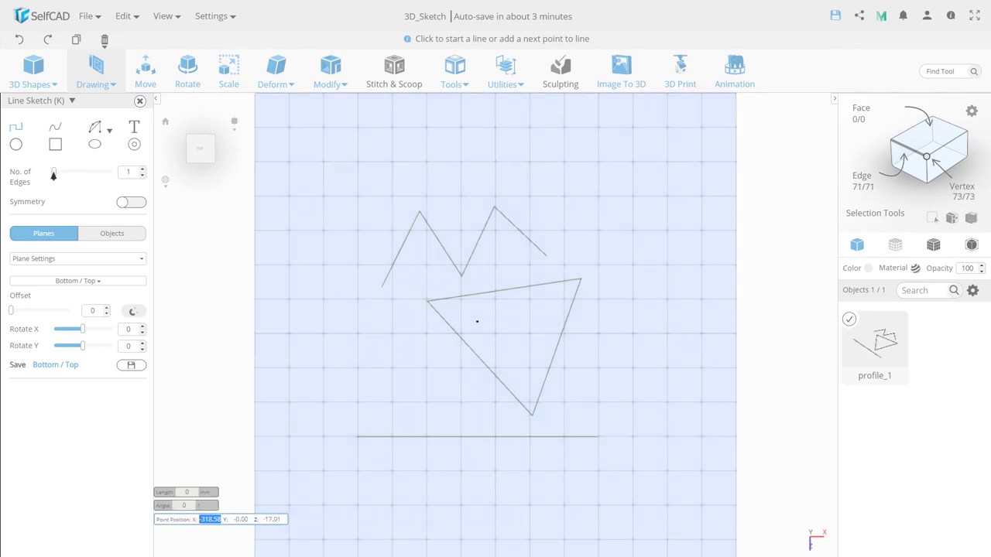
# Step: Set the number of edges to 10 and sketch a second horizontal line of the same length one grid cell below the first
pyautogui.moveTo(57, 177); pyautogui.dragTo(121, 177)
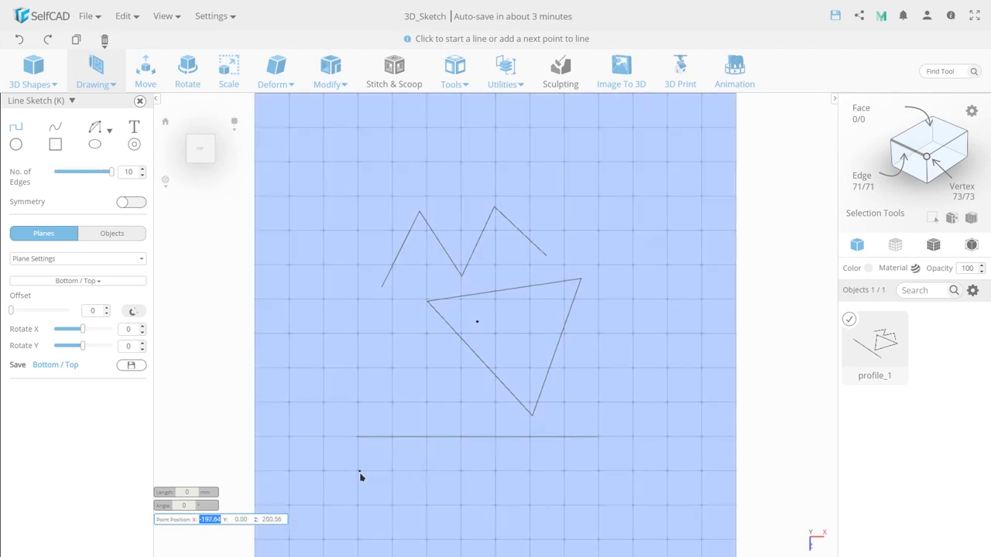
pyautogui.click(358, 471)
pyautogui.click(599, 470)
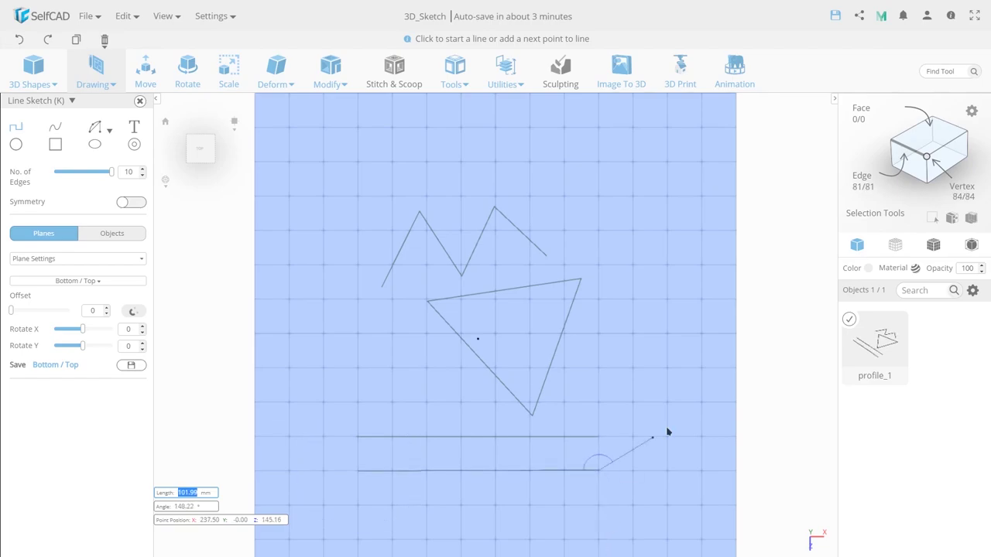
pyautogui.press('Escape')
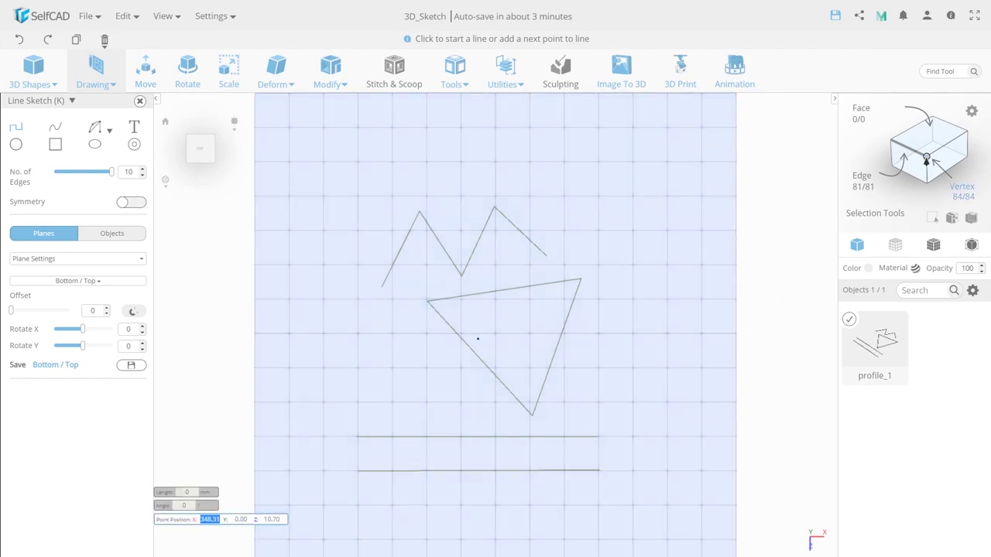
pyautogui.press('Escape')
pyautogui.scroll(3, 418, 403)
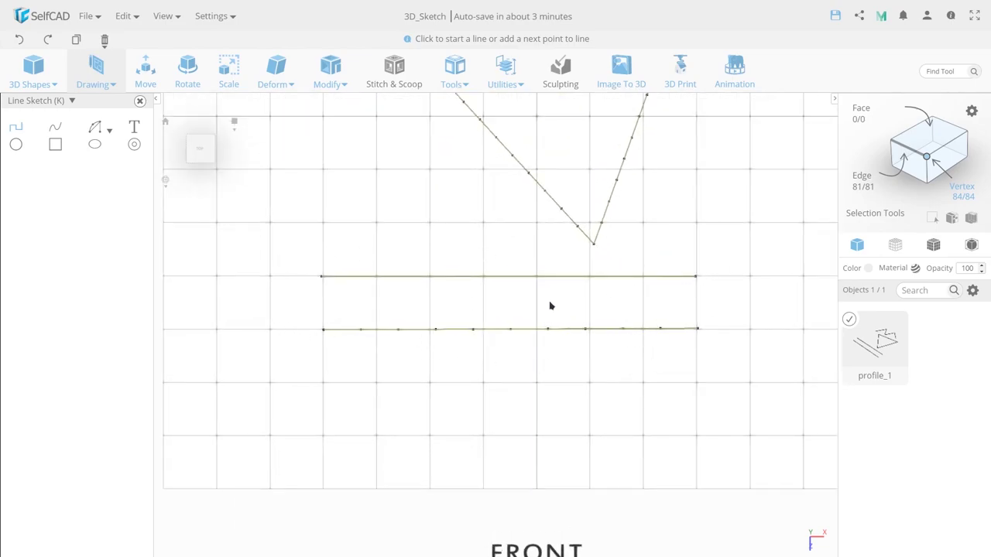
# Step: Enable X symmetry for Line Sketch and draw a small closed quadrilateral with its mirrored copy below the two horizontal lines
pyautogui.click(16, 130)
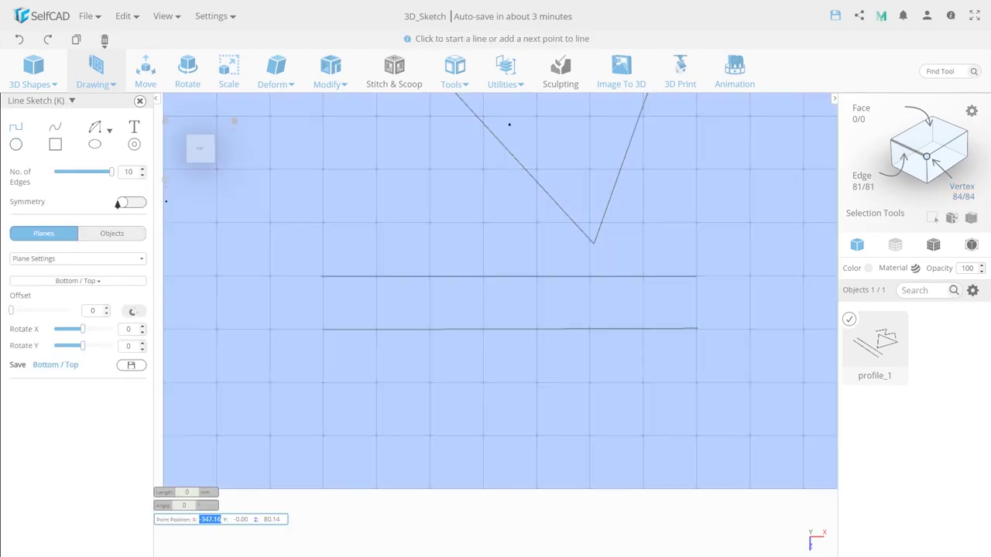
pyautogui.click(132, 203)
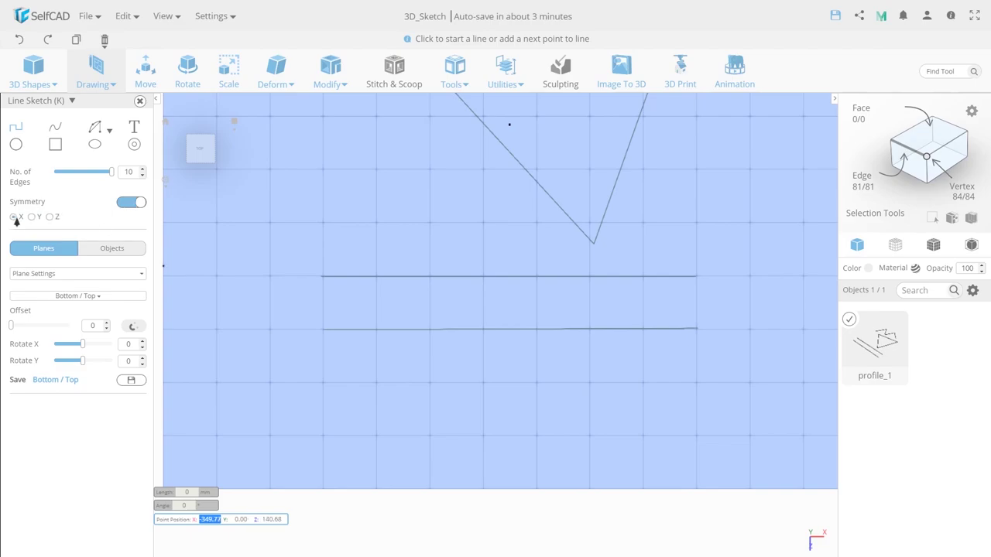
pyautogui.click(463, 403)
pyautogui.click(450, 388)
pyautogui.click(419, 415)
pyautogui.click(409, 382)
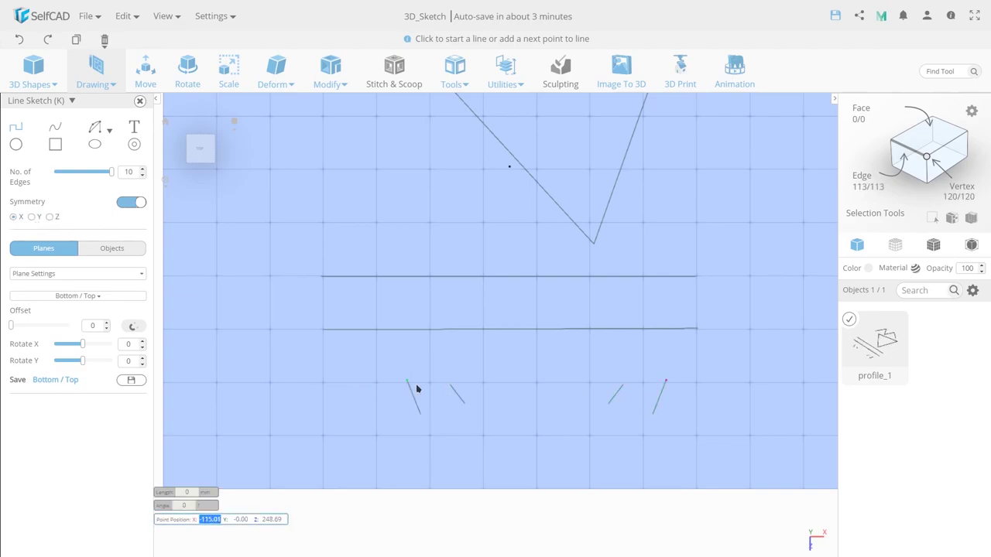
pyautogui.click(450, 385)
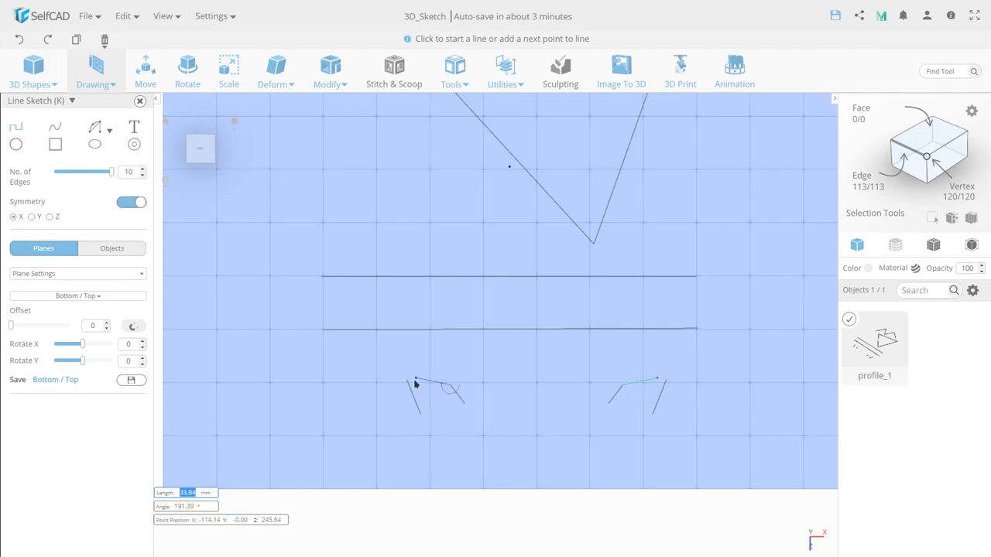
pyautogui.click(420, 415)
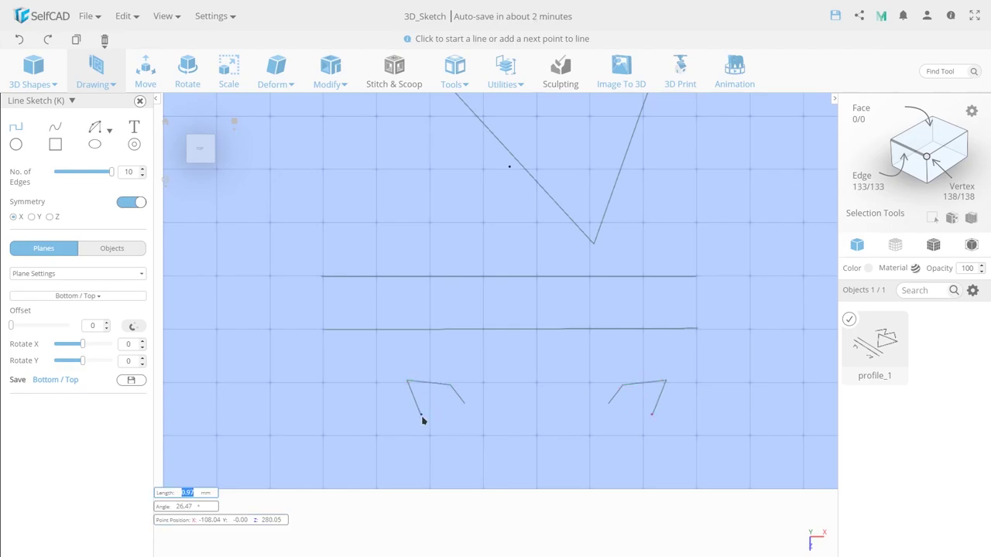
pyautogui.click(465, 405)
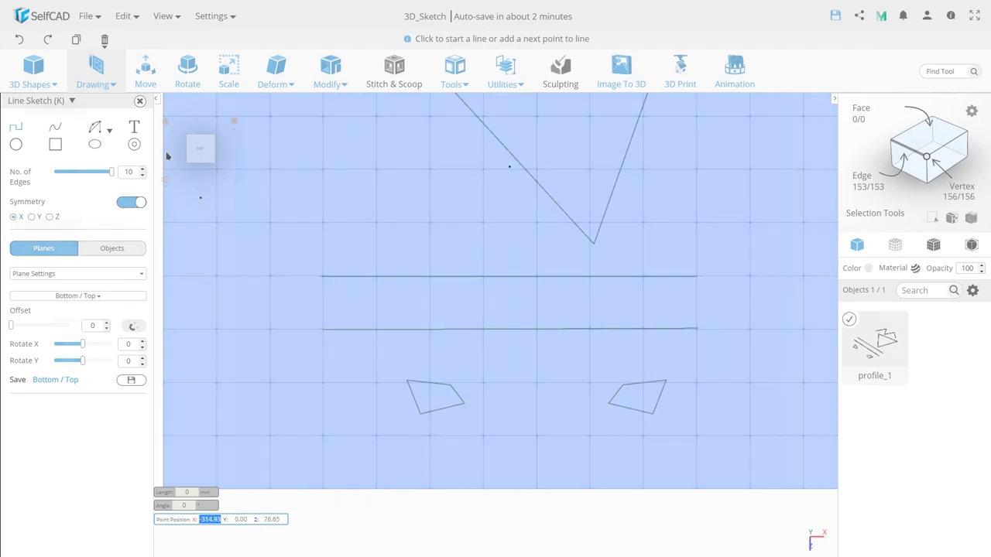
# Step: Sketch an M-shaped curve of two connected arches in the upper part of the plane with Spline Sketch at smoothness 30
pyautogui.click(55, 127)
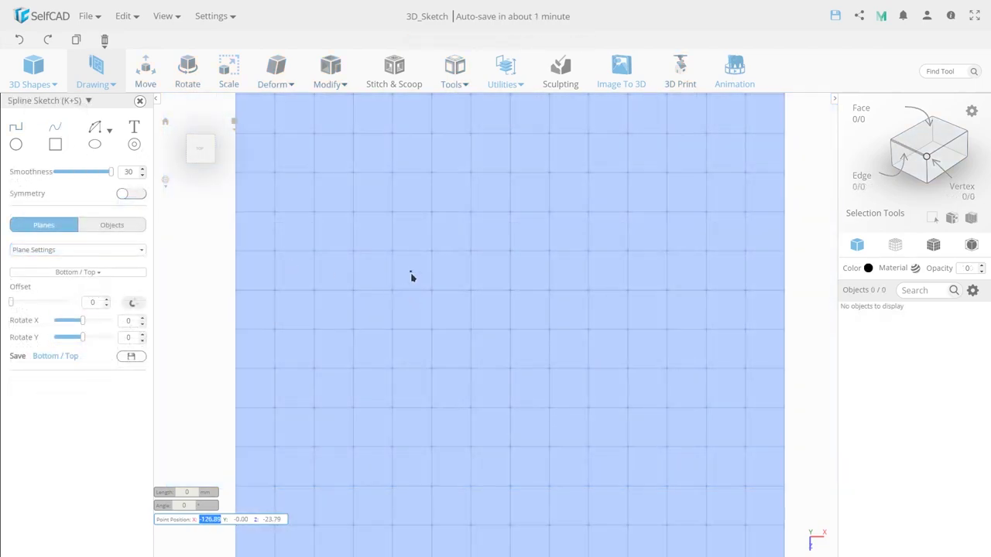
pyautogui.click(410, 272)
pyautogui.click(431, 196)
pyautogui.click(485, 285)
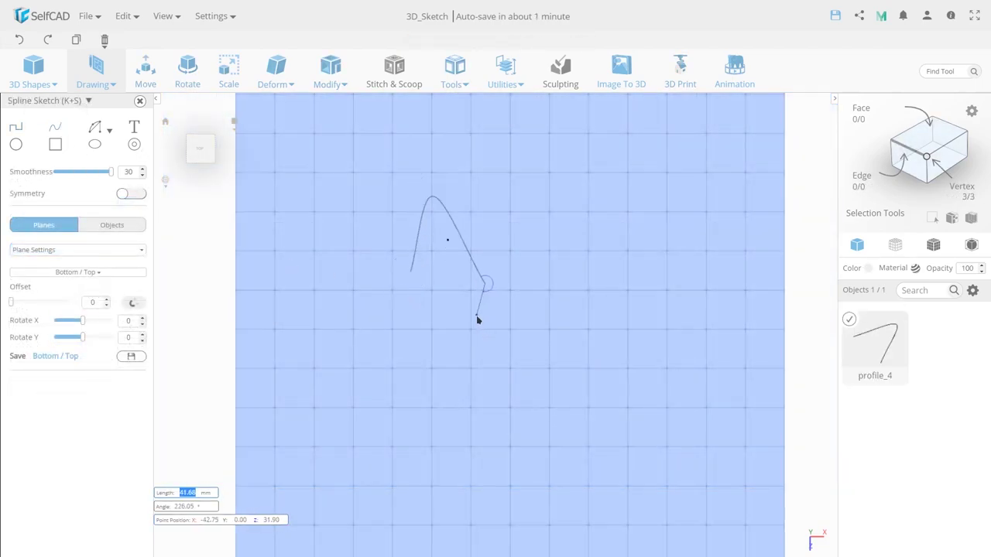
pyautogui.press('Escape')
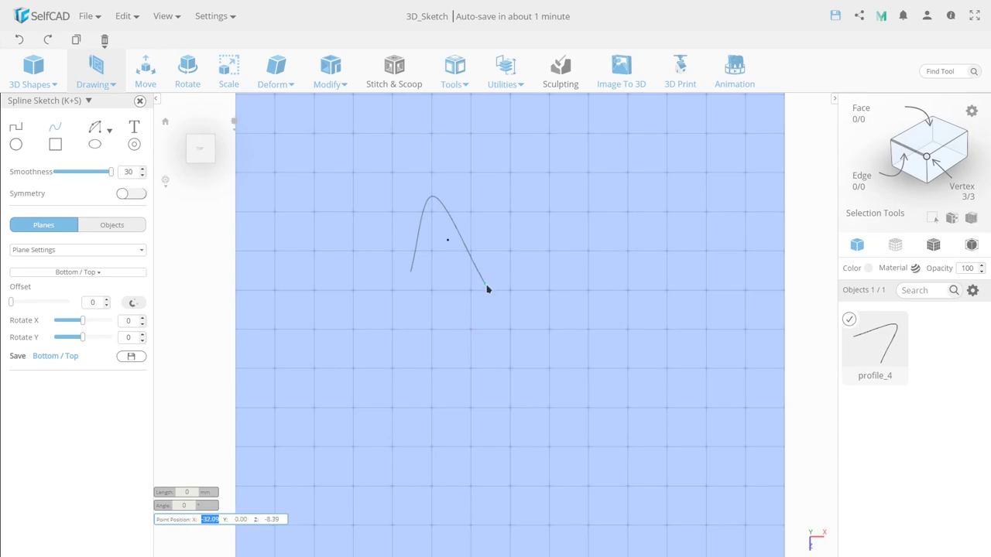
pyautogui.click(538, 188)
pyautogui.click(608, 291)
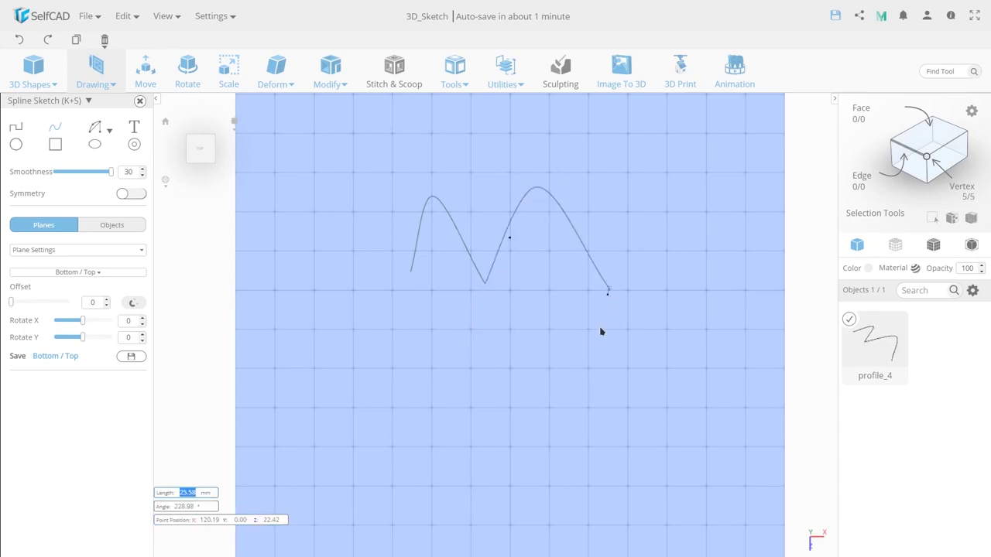
pyautogui.press('Escape')
# Step: Sketch an open wavy spline with several small peaks below the double arch
pyautogui.click(337, 399)
pyautogui.click(355, 375)
pyautogui.click(369, 395)
pyautogui.click(381, 377)
pyautogui.click(421, 368)
pyautogui.click(429, 391)
pyautogui.click(437, 368)
pyautogui.click(450, 391)
pyautogui.click(460, 370)
pyautogui.doubleClick(469, 393)
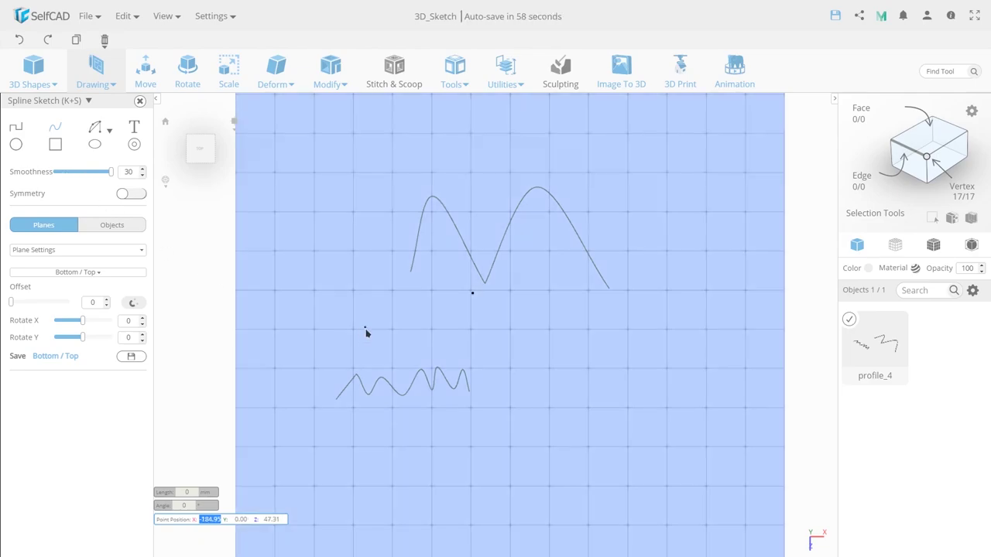
# Step: Sketch a small single-arch spline between the double arch and the wavy spline
pyautogui.click(365, 326)
pyautogui.click(377, 289)
pyautogui.click(403, 328)
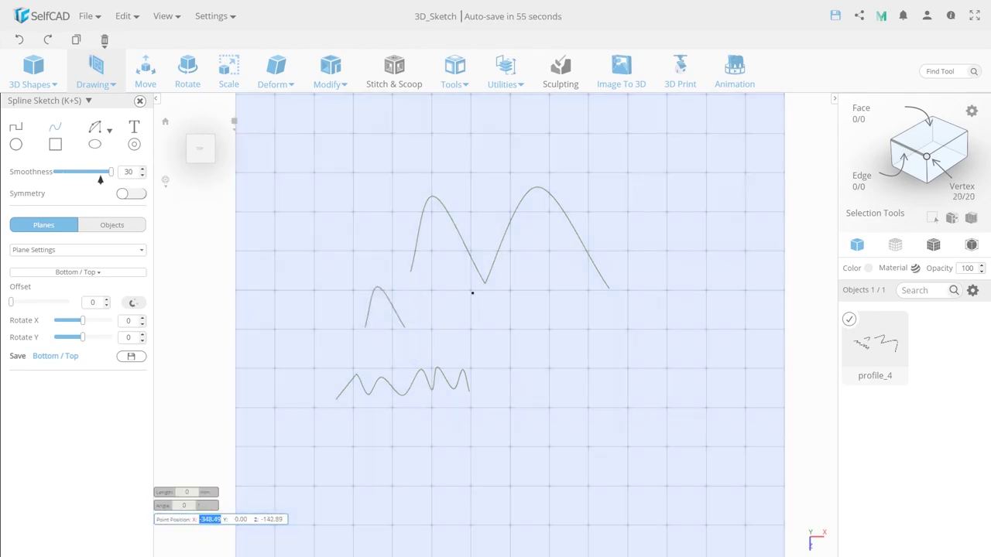
# Step: Set the spline smoothness to 11, enable X symmetry, and sketch a mirrored pair of wavy splines near the front of the plane
pyautogui.moveTo(98, 177)
pyautogui.mouseDown()
pyautogui.moveTo(51, 179)
pyautogui.moveTo(116, 179)
pyautogui.moveTo(39, 184)
pyautogui.moveTo(72, 183)
pyautogui.moveTo(67, 191)
pyautogui.mouseUp()
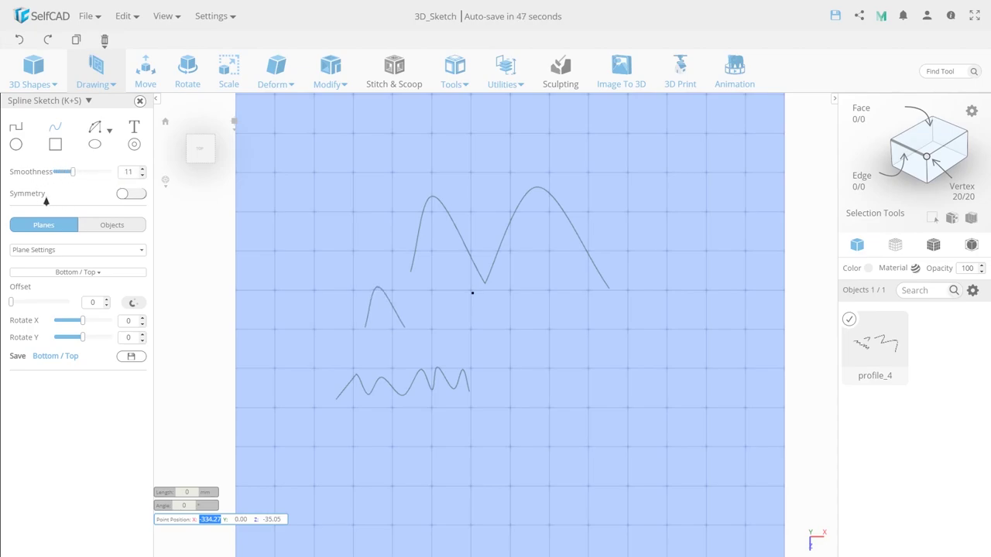
pyautogui.click(128, 195)
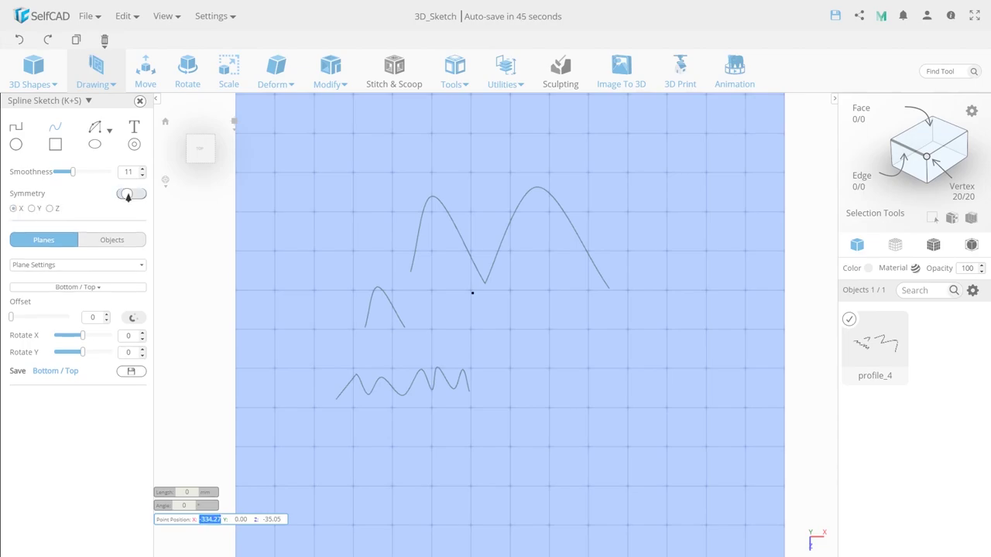
pyautogui.click(353, 488)
pyautogui.click(366, 466)
pyautogui.click(383, 486)
pyautogui.click(390, 463)
pyautogui.click(409, 490)
pyautogui.click(428, 459)
pyautogui.click(451, 494)
pyautogui.click(467, 467)
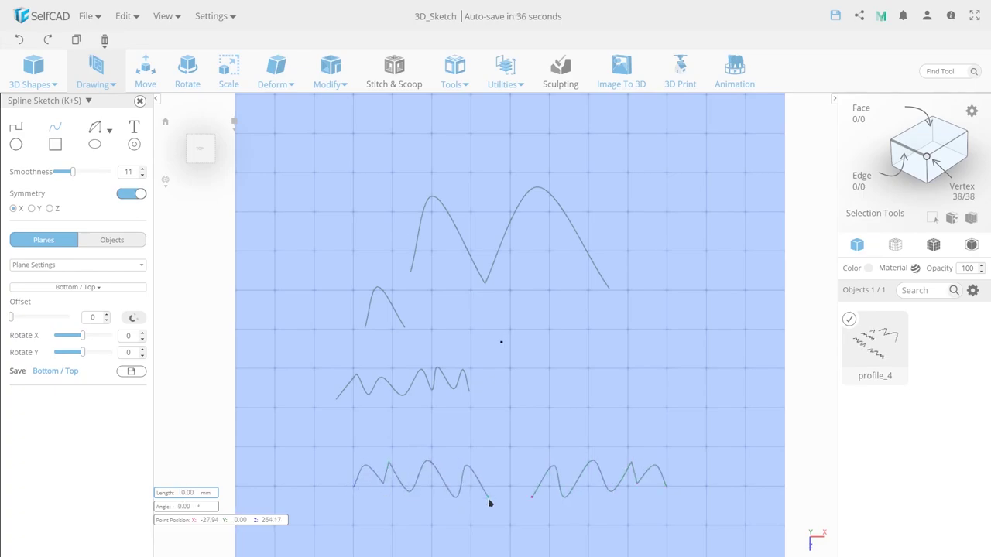
pyautogui.doubleClick(489, 498)
# Step: Switch the spline symmetry axis to Z and sketch a four-point spline beside the existing wavy curves
pyautogui.click(51, 208)
pyautogui.click(583, 410)
pyautogui.click(564, 402)
pyautogui.click(588, 394)
pyautogui.doubleClick(735, 396)
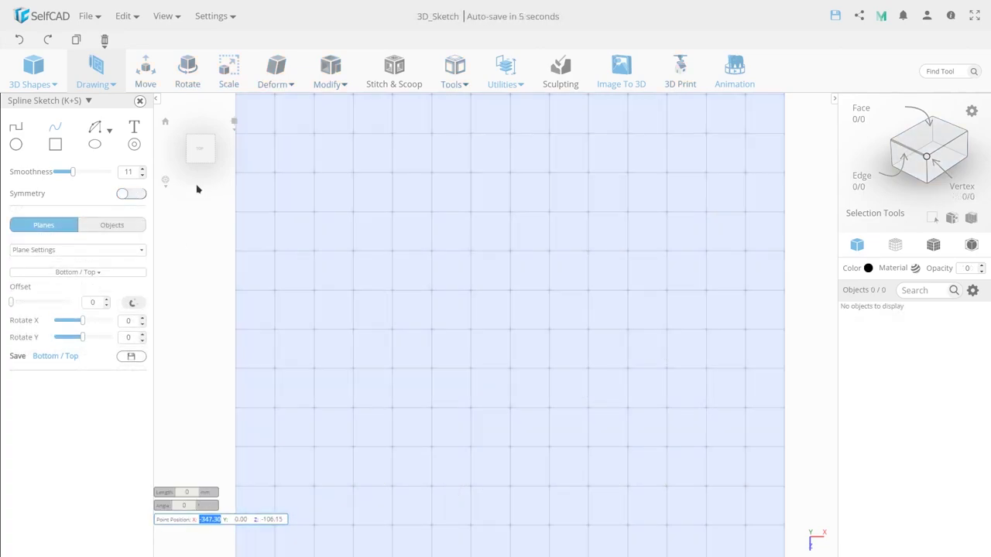
# Step: Sketch a 1 Point Arc with 15 edges and a radius of about 169 mm, opening toward the back of the plane
pyautogui.moveTo(99, 128)
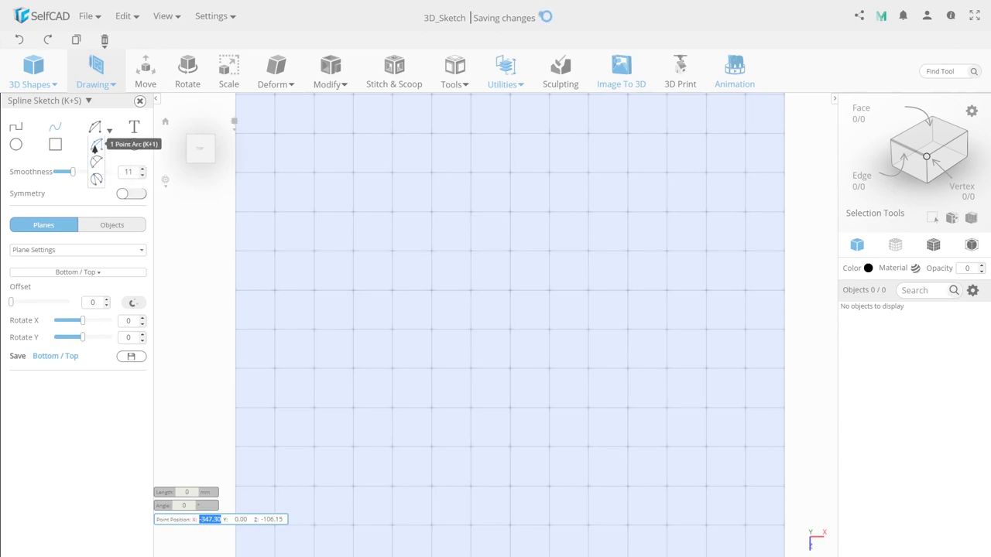
pyautogui.click(96, 147)
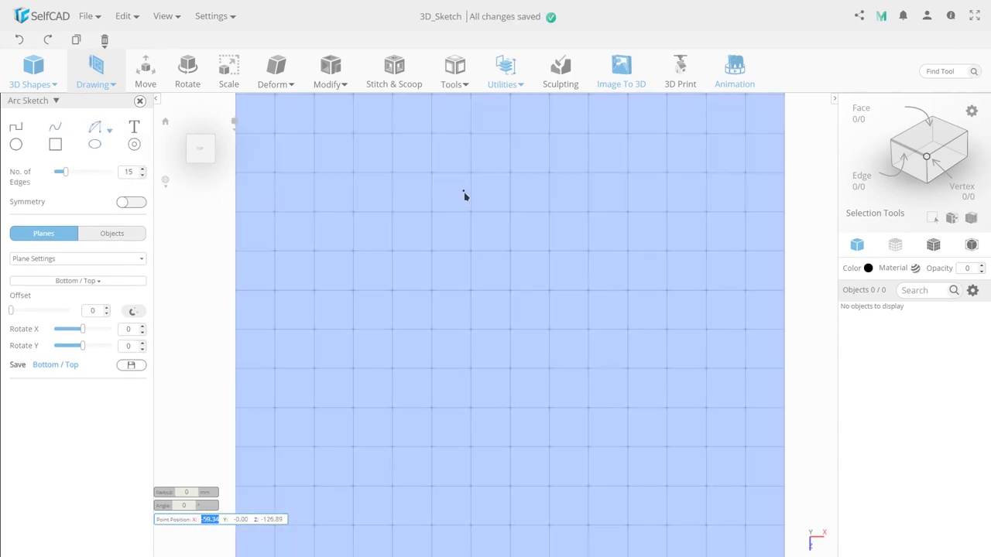
pyautogui.click(447, 184)
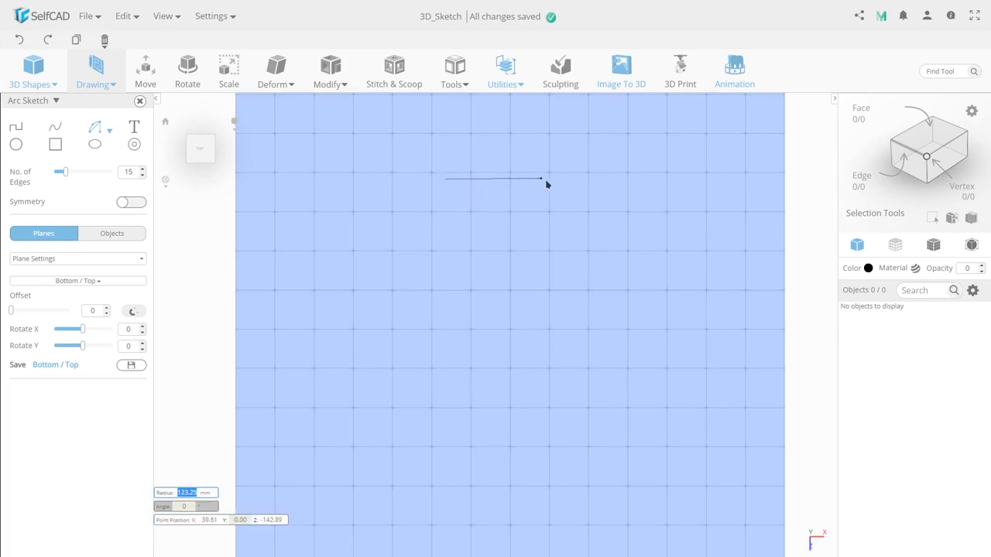
pyautogui.click(573, 186)
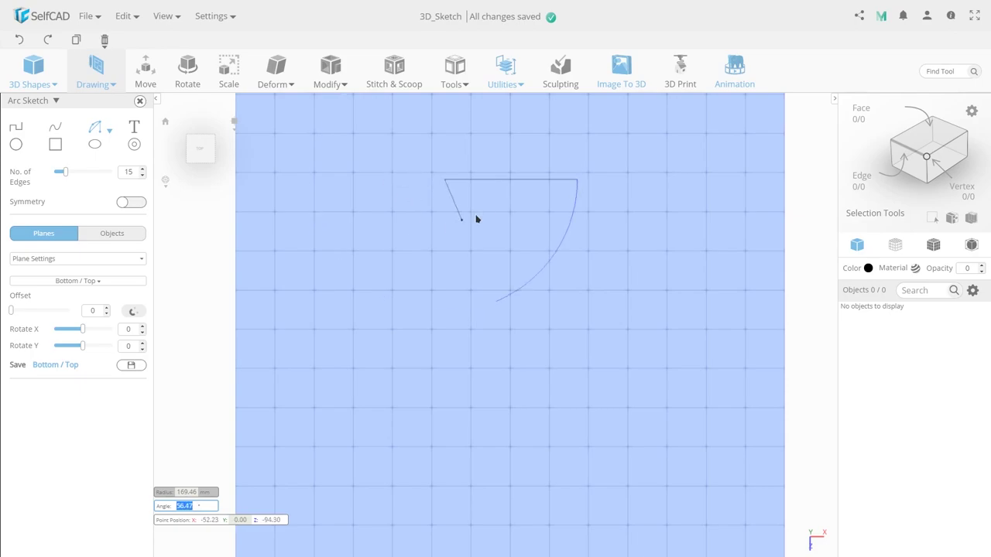
pyautogui.click(409, 196)
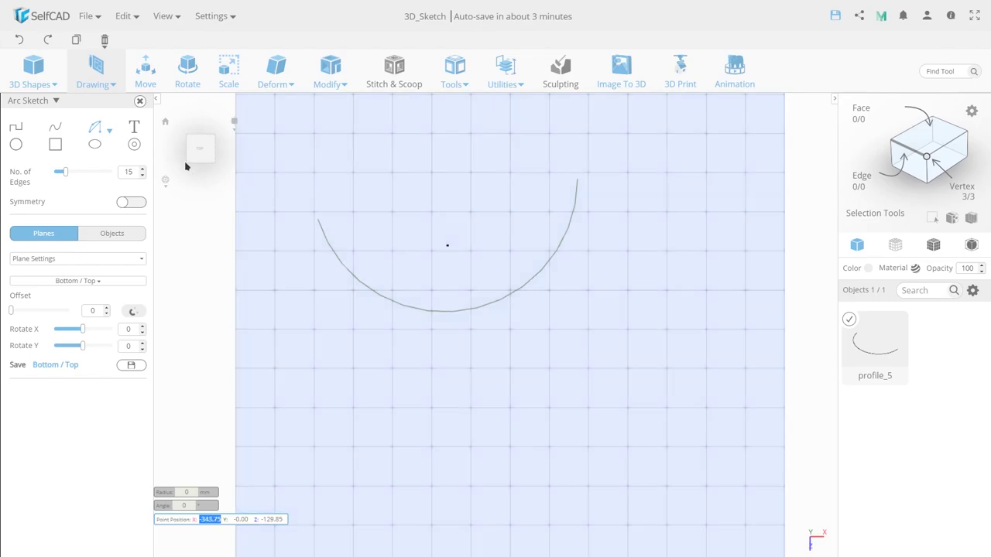
# Step: Sketch two shallow two-point arcs below the large arc, the first with a chord about 123 mm long
pyautogui.click(107, 132)
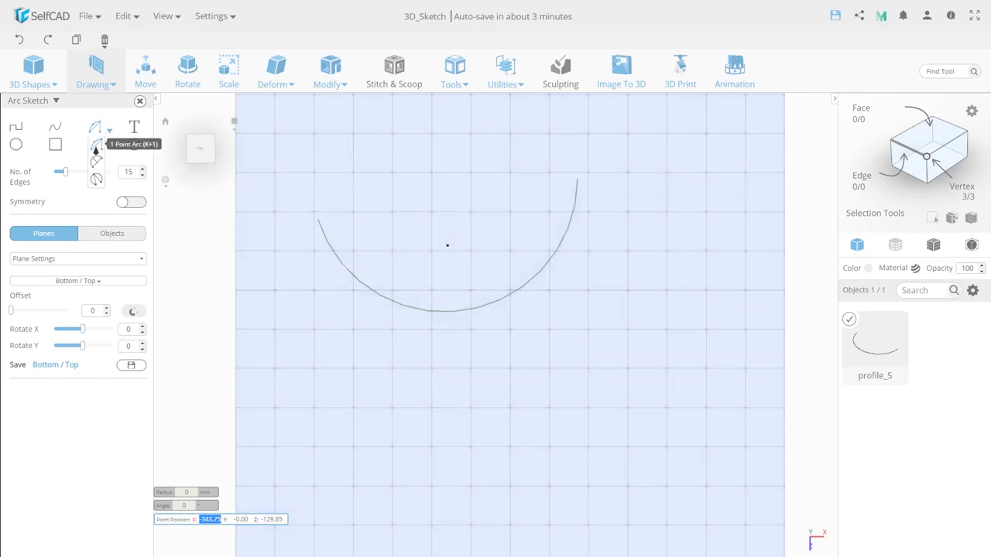
pyautogui.click(96, 161)
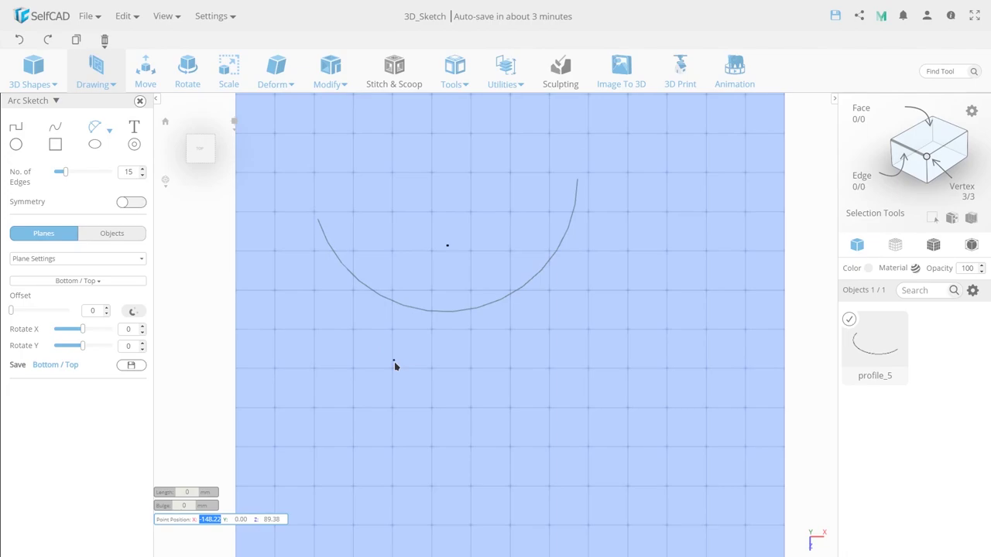
pyautogui.click(394, 362)
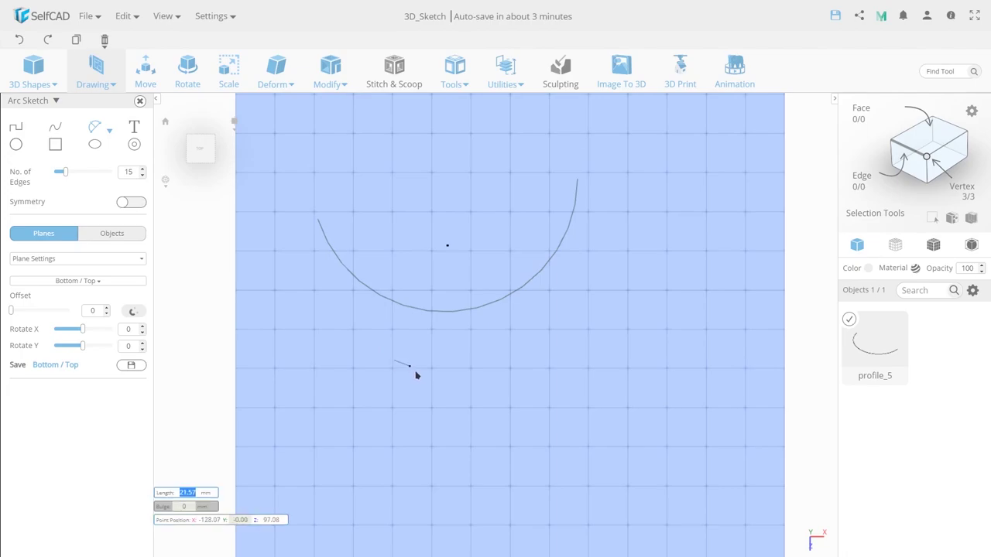
pyautogui.click(490, 360)
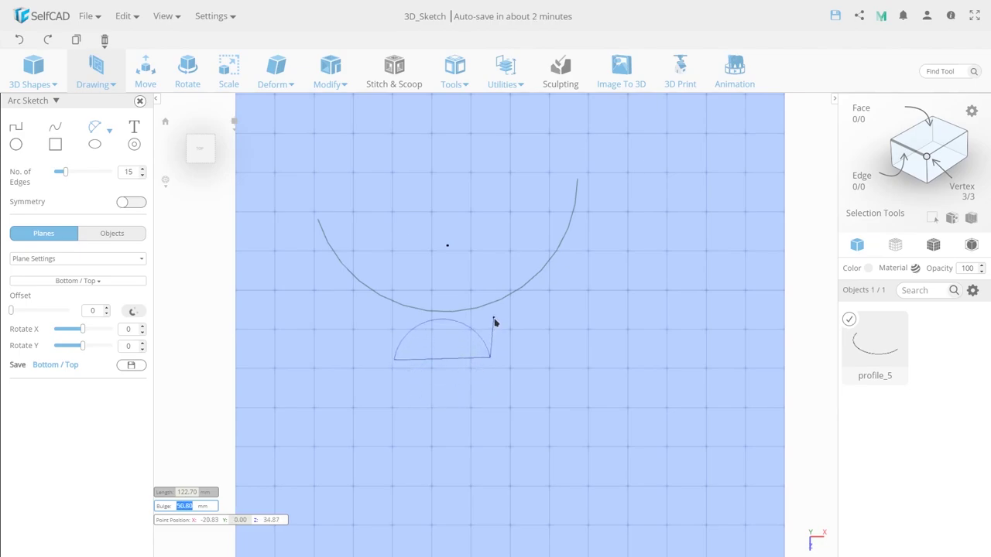
pyautogui.click(489, 349)
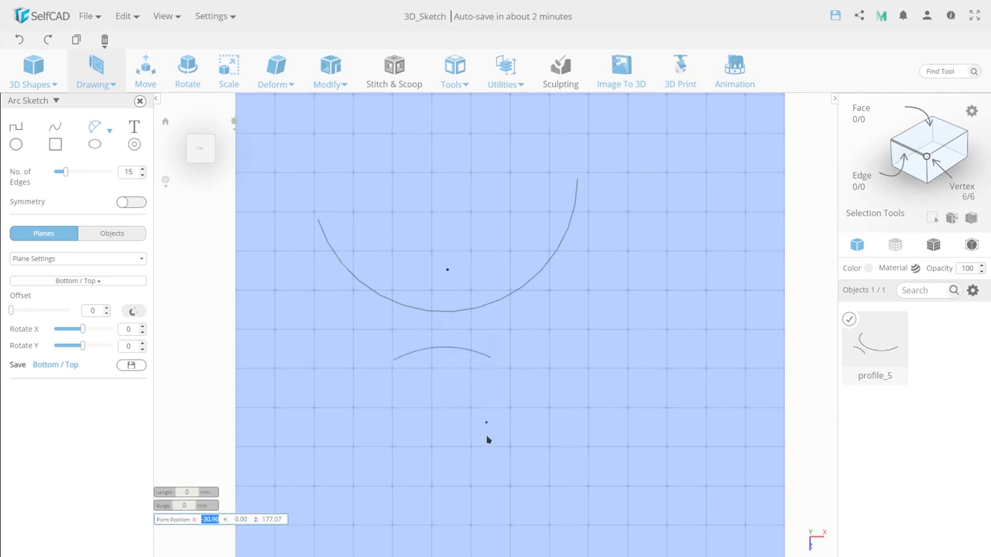
pyautogui.click(433, 426)
pyautogui.click(568, 442)
pyautogui.click(565, 421)
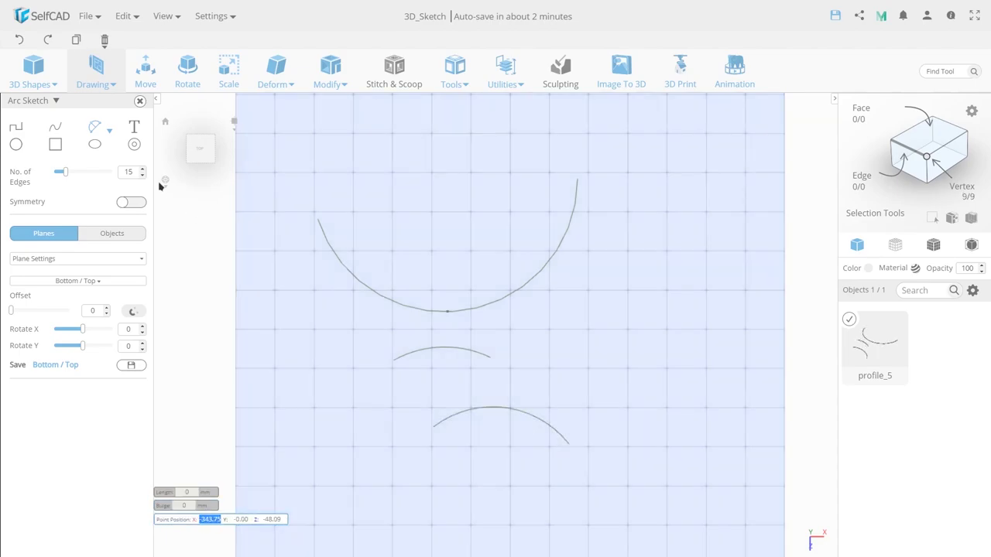
# Step: Sketch a 3 Points Arc beside the existing arcs, with its first two points about 104 mm apart, and delete all the arcs
pyautogui.moveTo(95, 127)
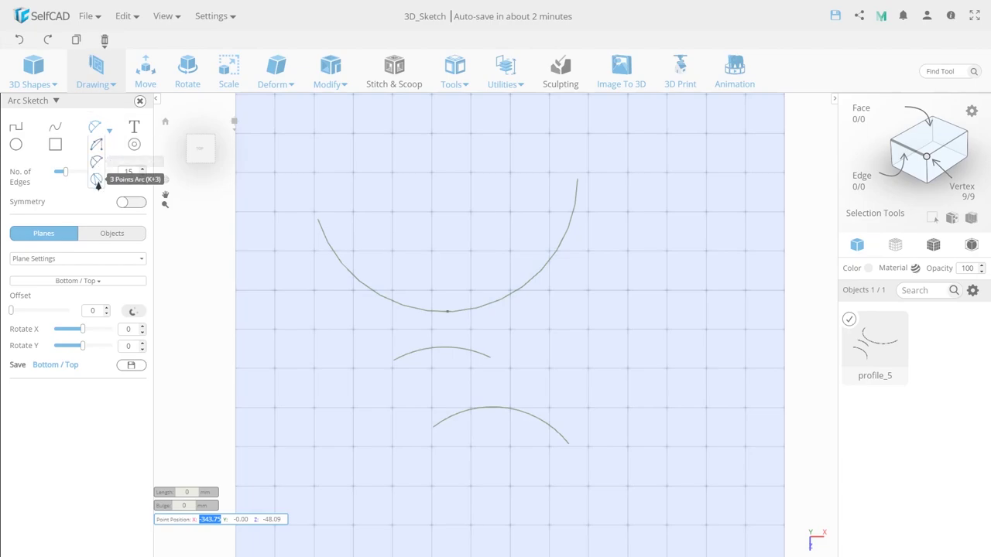
pyautogui.click(96, 180)
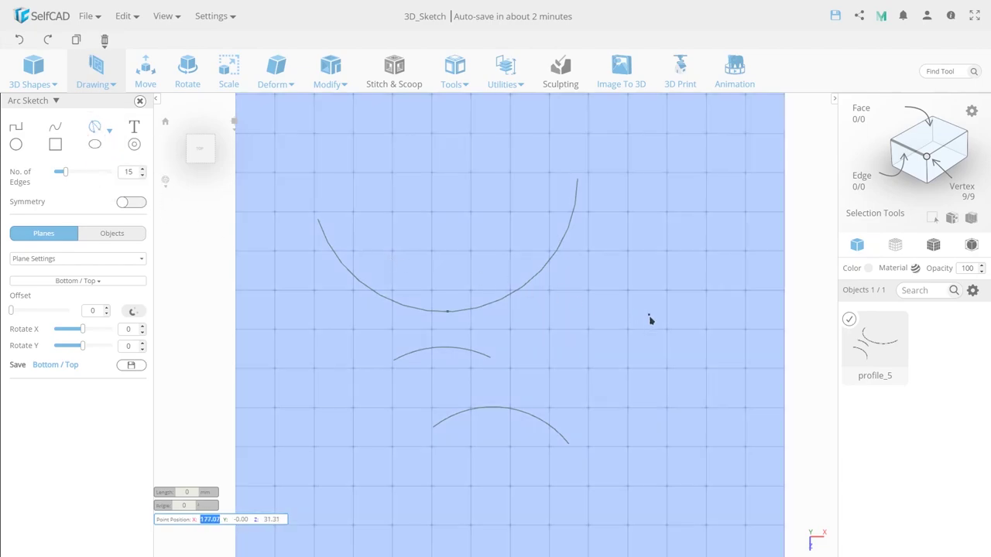
pyautogui.click(568, 311)
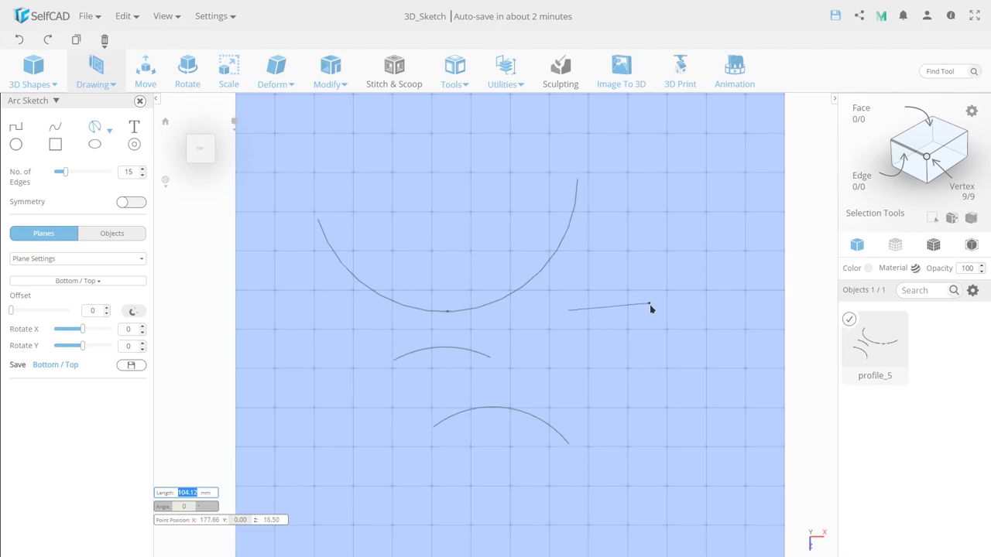
pyautogui.press('Tab')
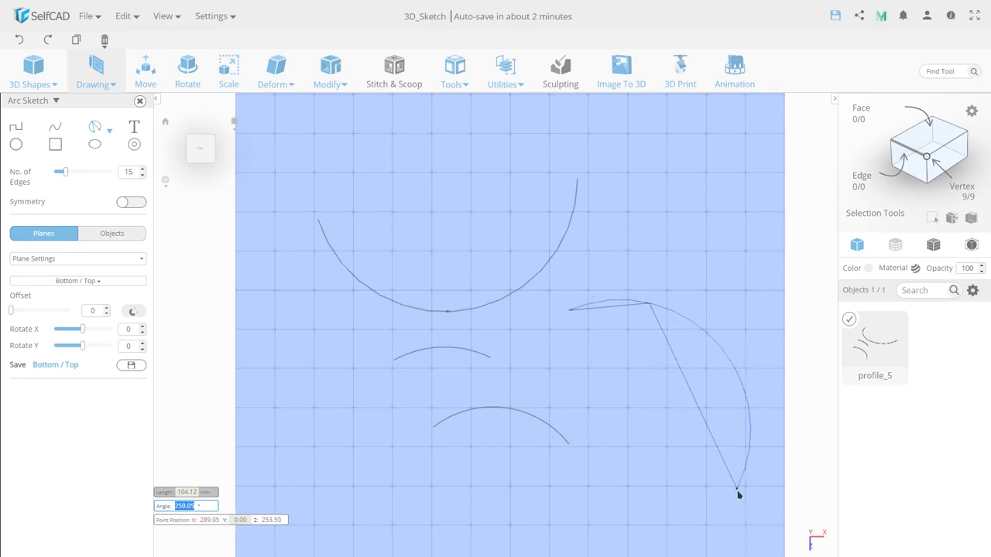
pyautogui.click(737, 490)
pyautogui.press('Delete')
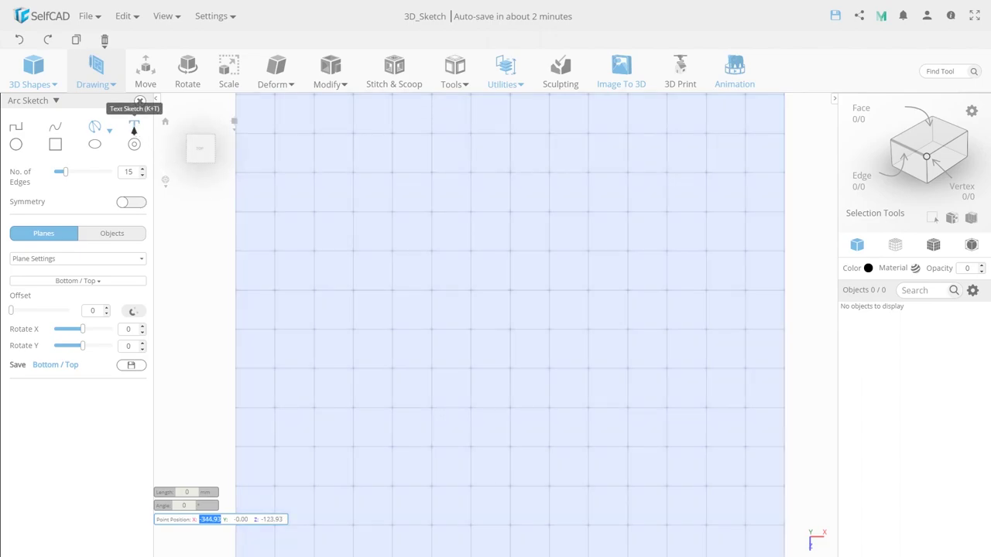
# Step: Sketch the text SelfCAD in the Gentilis font with smoothness 2 across the middle of the plane
pyautogui.click(134, 130)
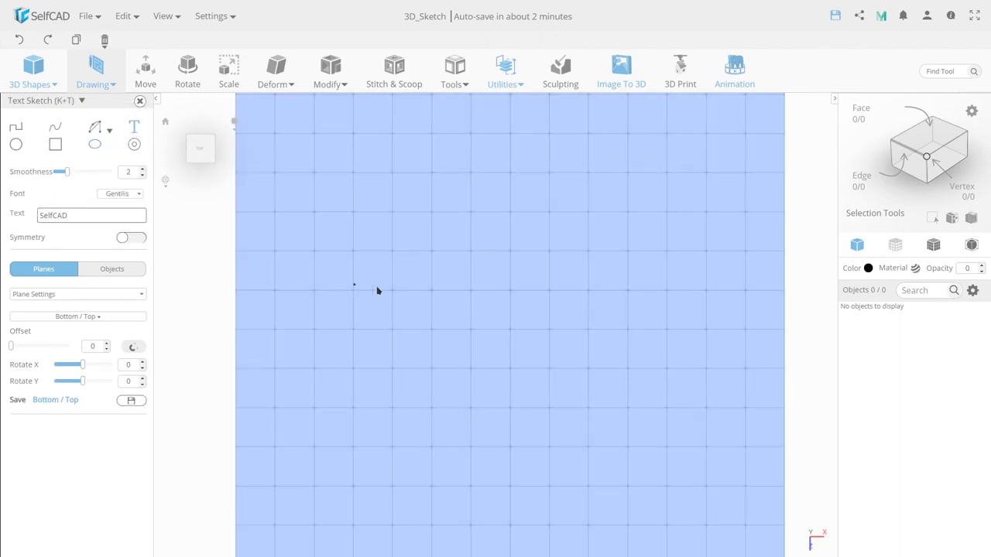
pyautogui.moveTo(434, 294)
pyautogui.mouseDown()
pyautogui.moveTo(423, 319)
pyautogui.moveTo(471, 290)
pyautogui.moveTo(642, 295)
pyautogui.mouseUp()
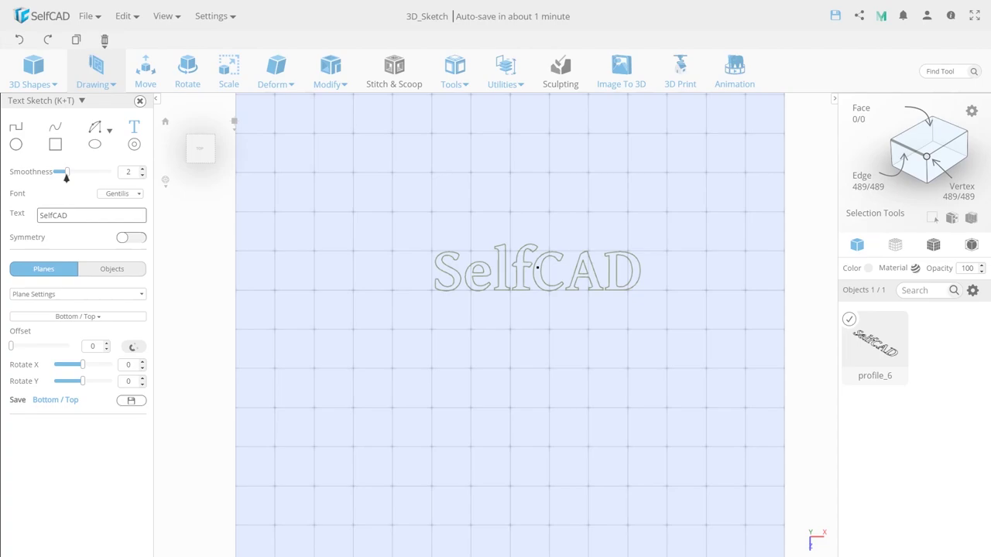
# Step: Set the text smoothness to 4 and sketch SelfCAD in the Optimer font below the first text
pyautogui.moveTo(67, 177); pyautogui.dragTo(96, 176)
pyautogui.click(124, 194)
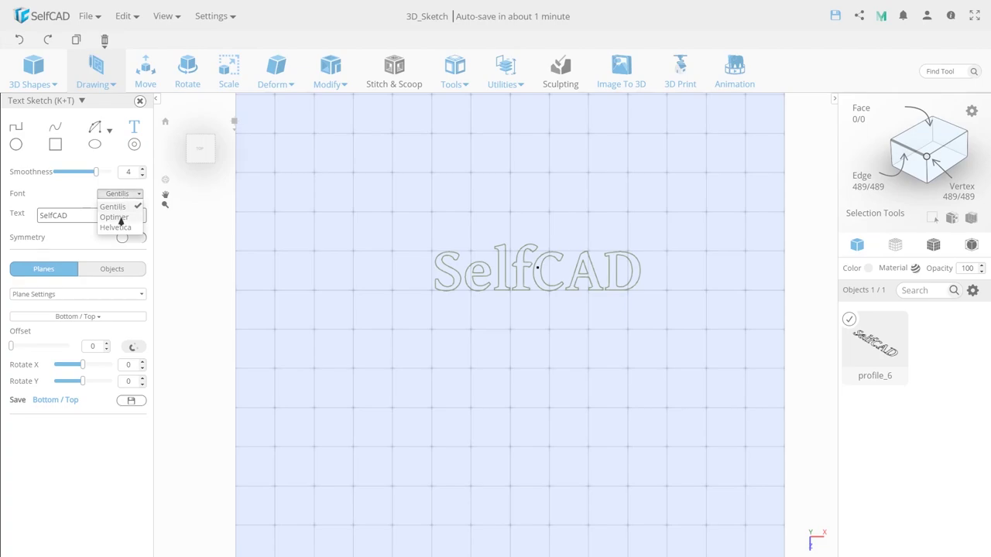
pyautogui.click(114, 218)
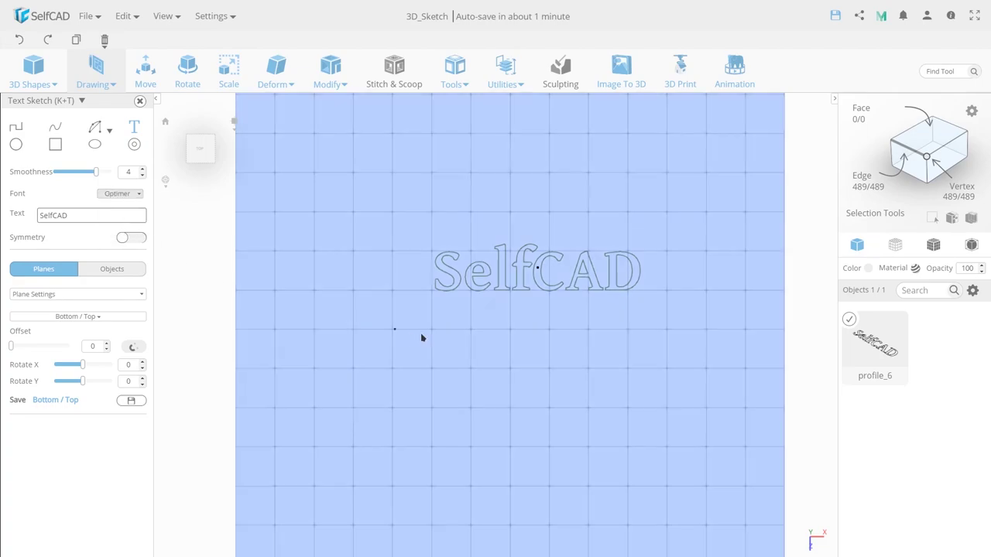
pyautogui.moveTo(432, 372); pyautogui.dragTo(633, 374)
# Step: Switch the font to Helvetica and sketch SelfCAD directly below the Optimer text
pyautogui.click(118, 194)
pyautogui.click(123, 229)
pyautogui.moveTo(437, 415); pyautogui.dragTo(620, 419)
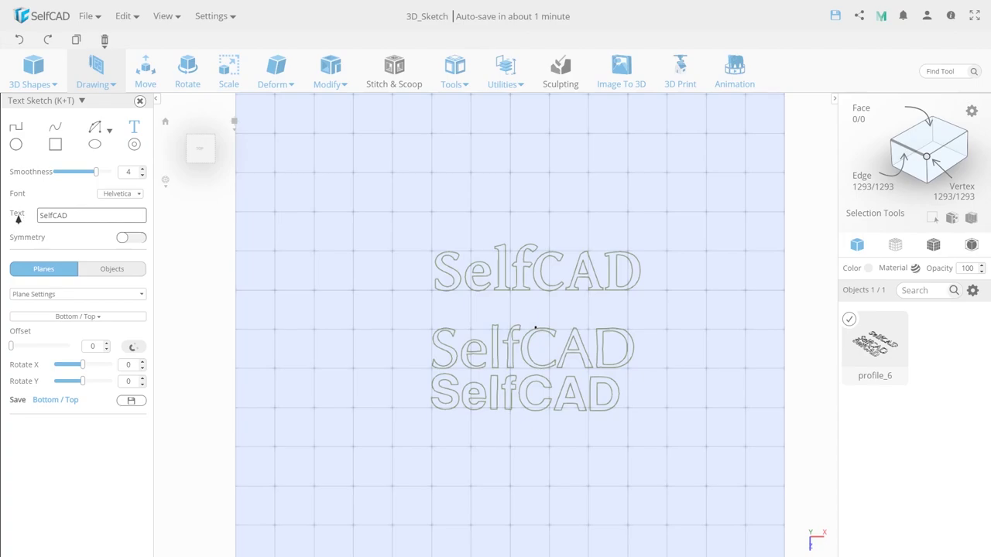
# Step: Change the text to 123 and sketch it in Helvetica above the SelfCAD texts
pyautogui.doubleClick(65, 217)
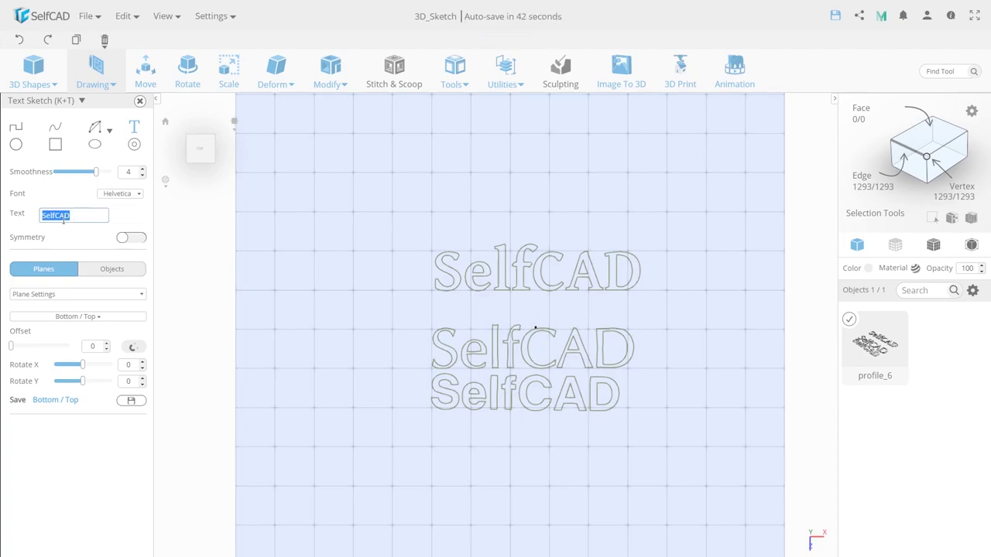
pyautogui.click(85, 215)
pyautogui.moveTo(76, 215); pyautogui.dragTo(42, 216)
pyautogui.press('Return')
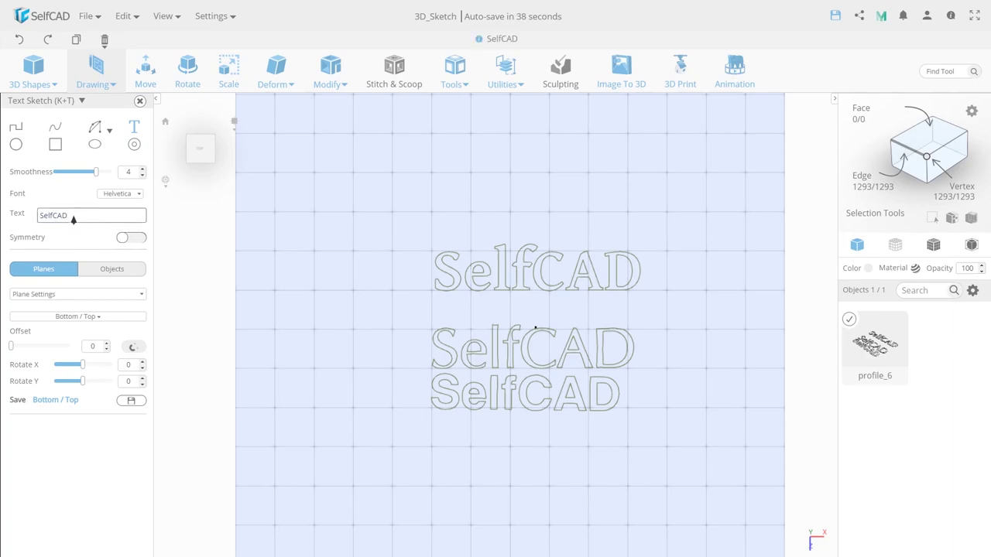
pyautogui.doubleClick(74, 214)
pyautogui.write('123')
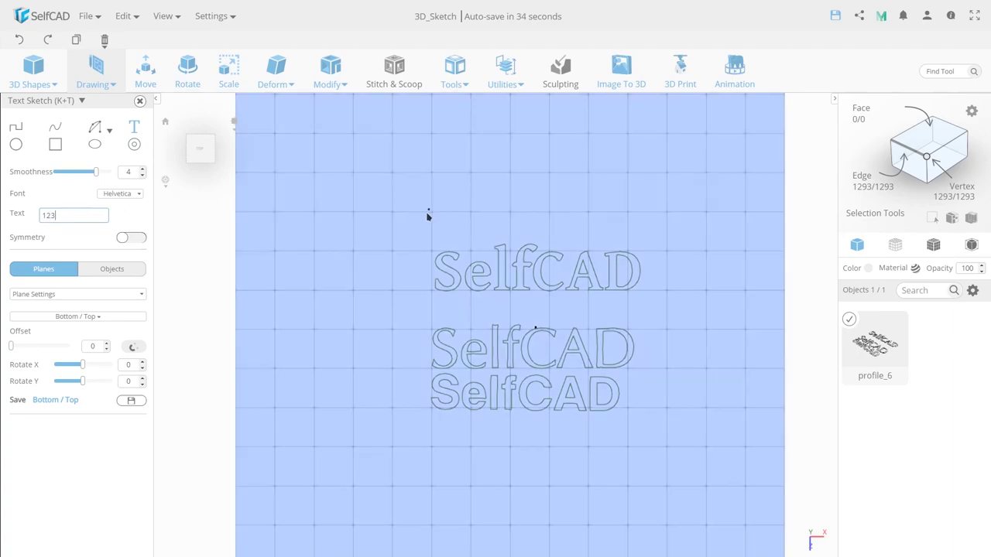
pyautogui.click(432, 218)
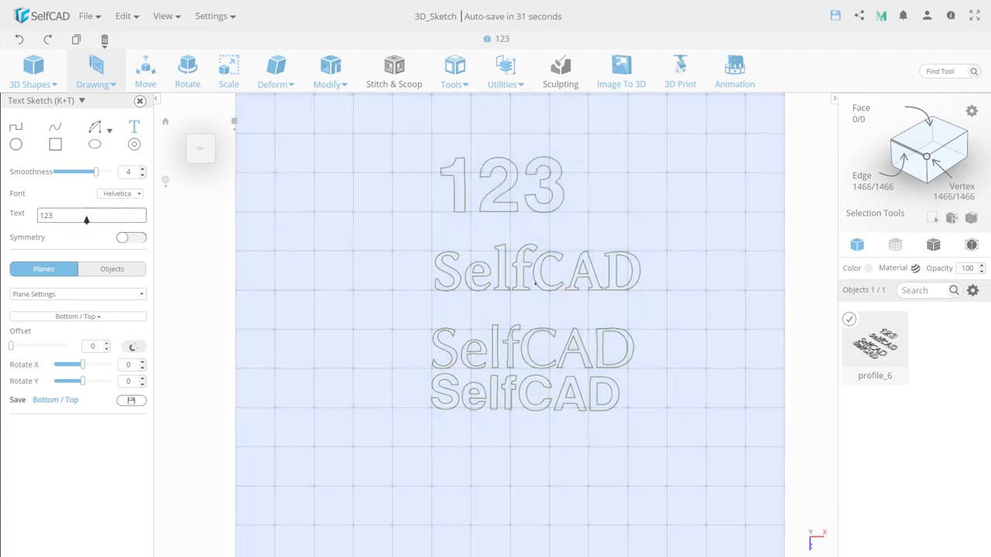
# Step: Change the text to 2019 and sketch it below the lowest SelfCAD text
pyautogui.doubleClick(78, 217)
pyautogui.press('BackSpace')
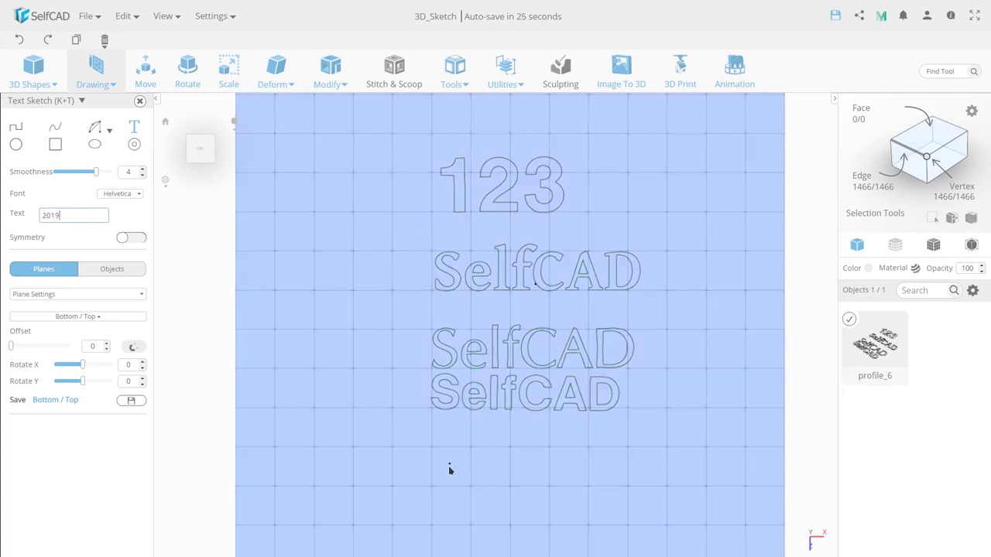
pyautogui.click(450, 470)
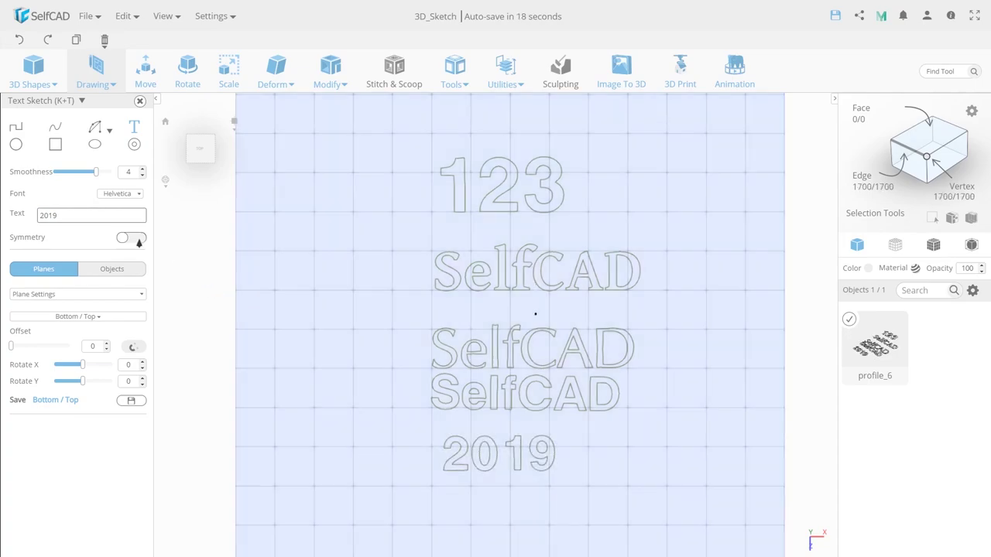
# Step: Enable symmetry along the X axis and lay out a small 2019 with its mirrored copy near the plane's front edge
pyautogui.click(137, 238)
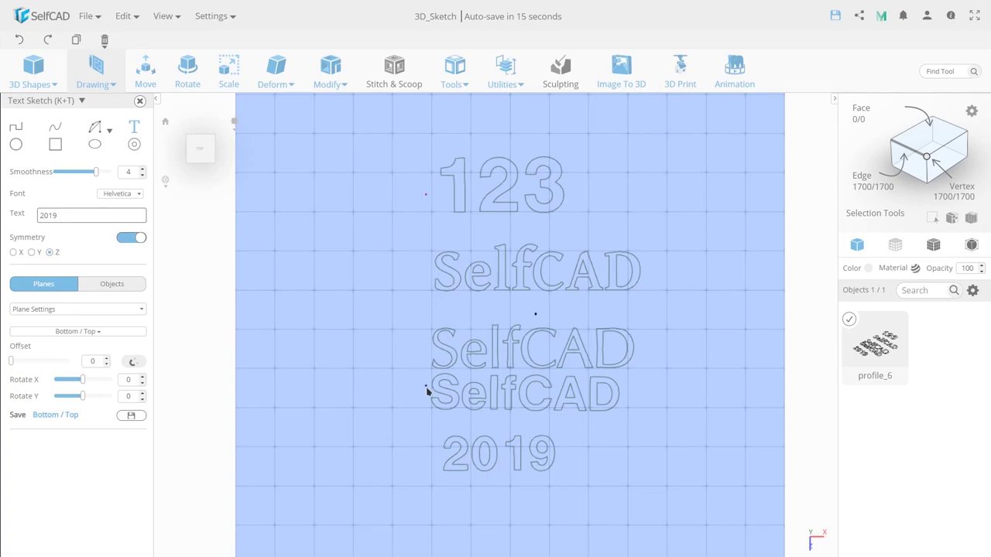
pyautogui.moveTo(426, 391)
pyautogui.mouseDown(button='right')
pyautogui.moveTo(426, 347)
pyautogui.moveTo(441, 345)
pyautogui.mouseUp(button='right')
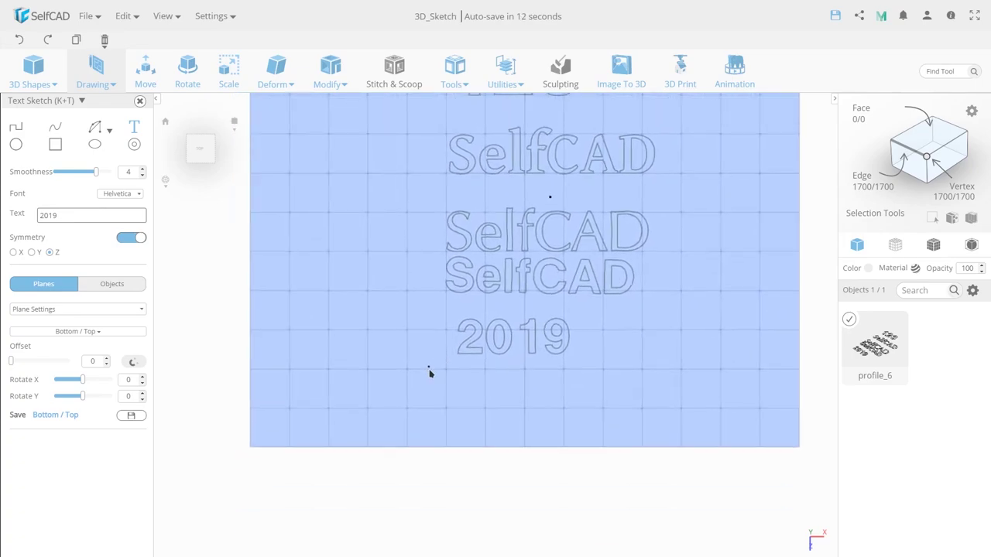
pyautogui.scroll(-1, 457, 391)
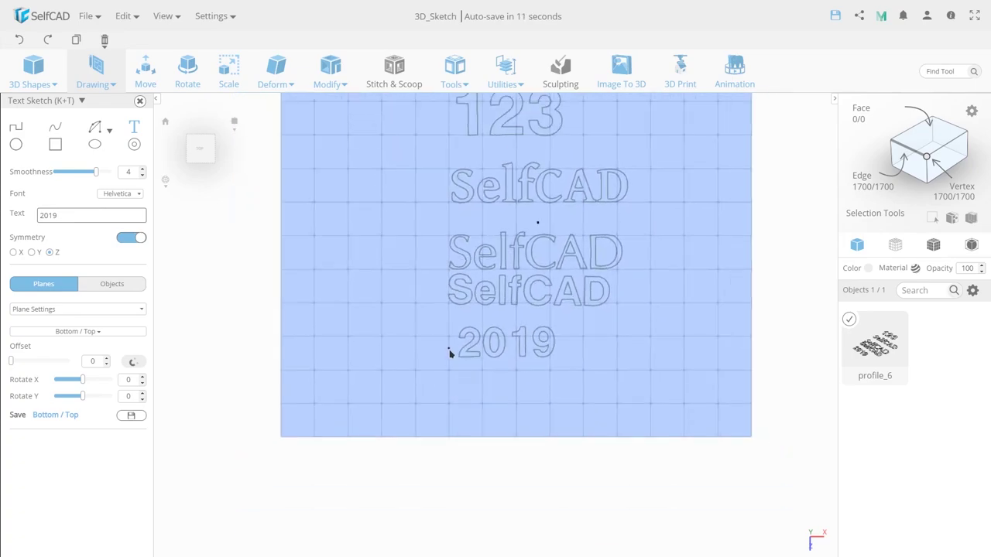
pyautogui.moveTo(450, 353); pyautogui.dragTo(458, 381, button='right')
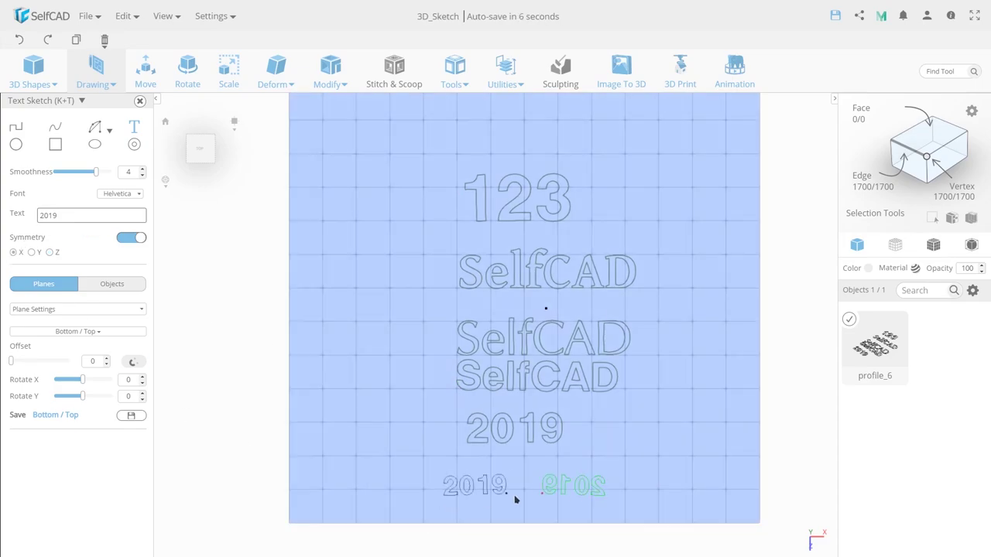
# Step: Clear the plane and sketch a 64-edge circle at its centre with symmetry turned off
pyautogui.click(15, 145)
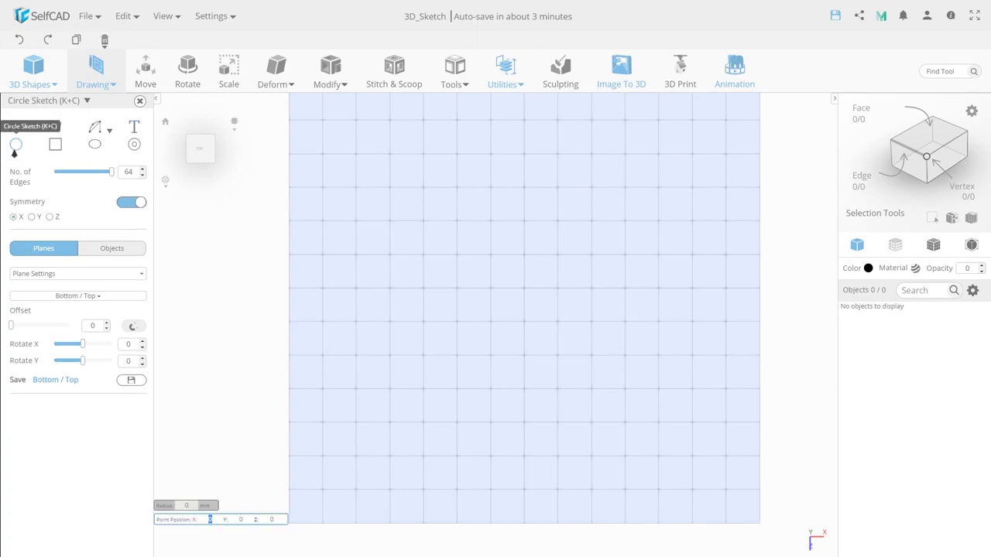
pyautogui.click(130, 205)
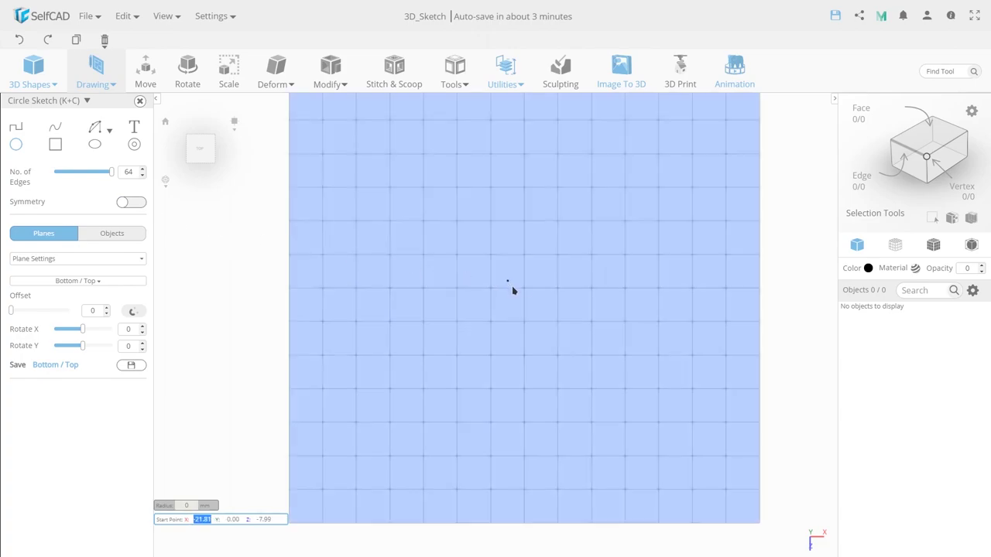
pyautogui.click(523, 287)
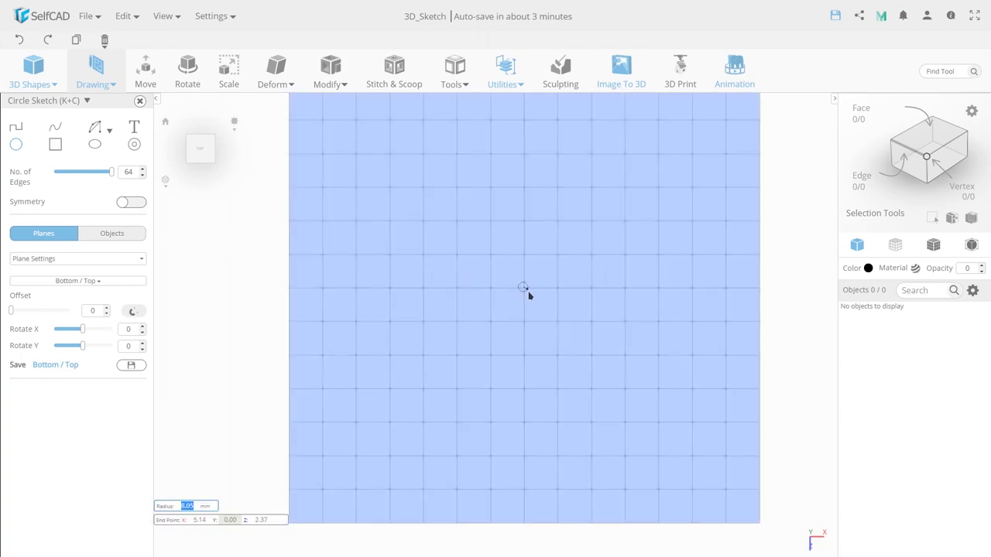
pyautogui.click(564, 322)
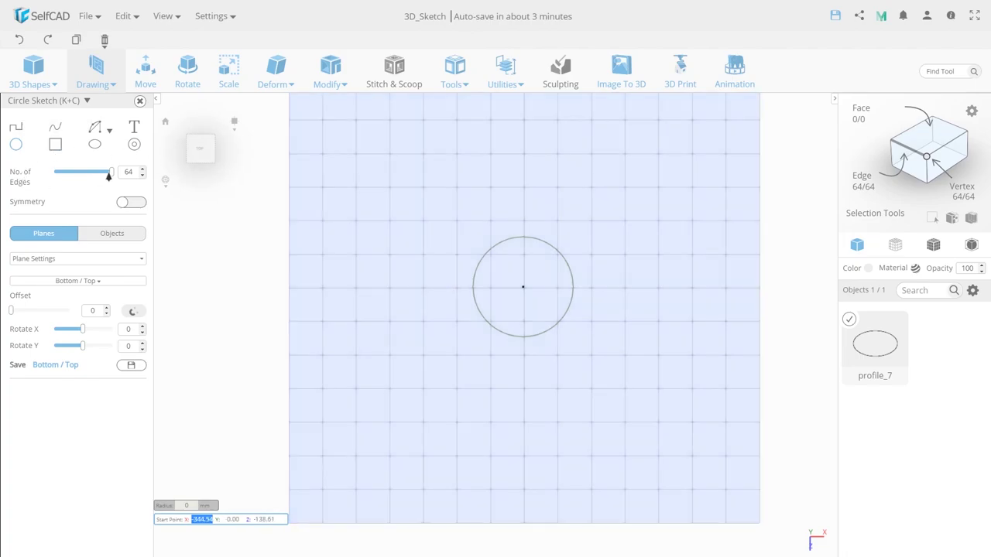
# Step: Lower the edge count and sketch a three-edge circle behind the central circle and a coarse polygonal circle beside it
pyautogui.moveTo(111, 175)
pyautogui.mouseDown()
pyautogui.moveTo(53, 172)
pyautogui.moveTo(99, 172)
pyautogui.moveTo(78, 172)
pyautogui.mouseUp()
pyautogui.click(490, 139)
pyautogui.click(510, 168)
pyautogui.click(623, 228)
pyautogui.click(639, 254)
# Step: Sketch a smoother circle in front of the central circle and a 28-edge circle beside it, below the coarse polygonal one
pyautogui.click(432, 397)
pyautogui.click(450, 378)
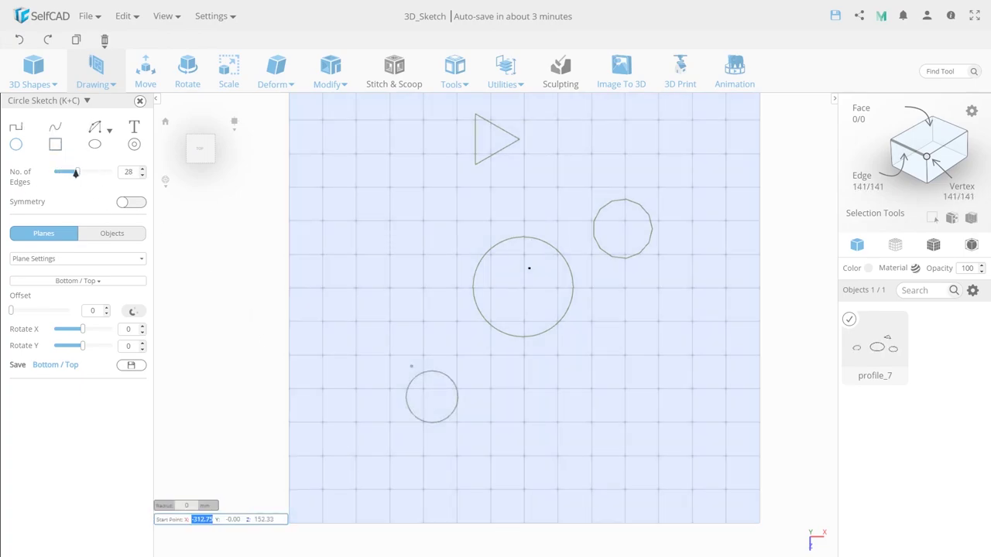
pyautogui.click(637, 306)
pyautogui.click(612, 337)
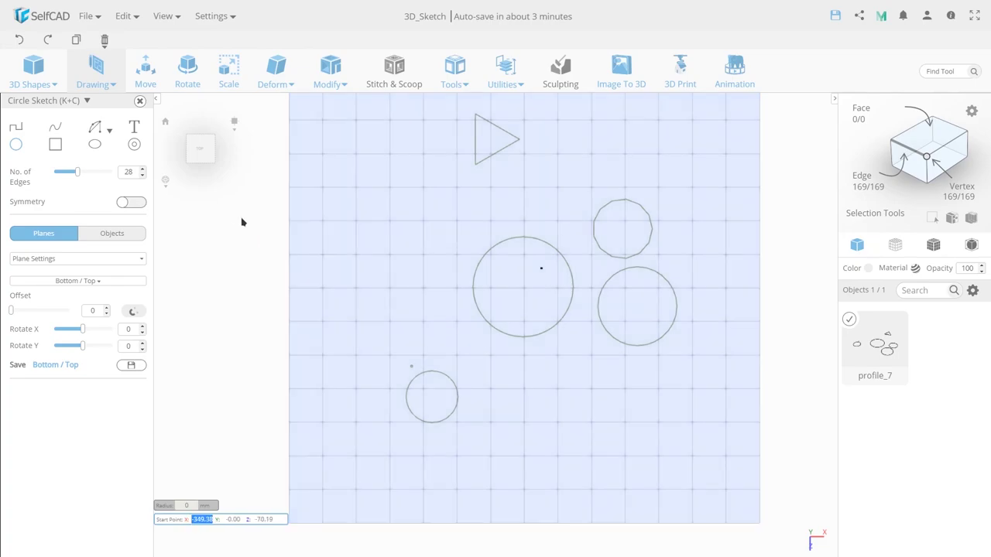
# Step: Enable symmetry along the Z axis and sketch a 28-edge circle with its mirrored copy
pyautogui.click(124, 204)
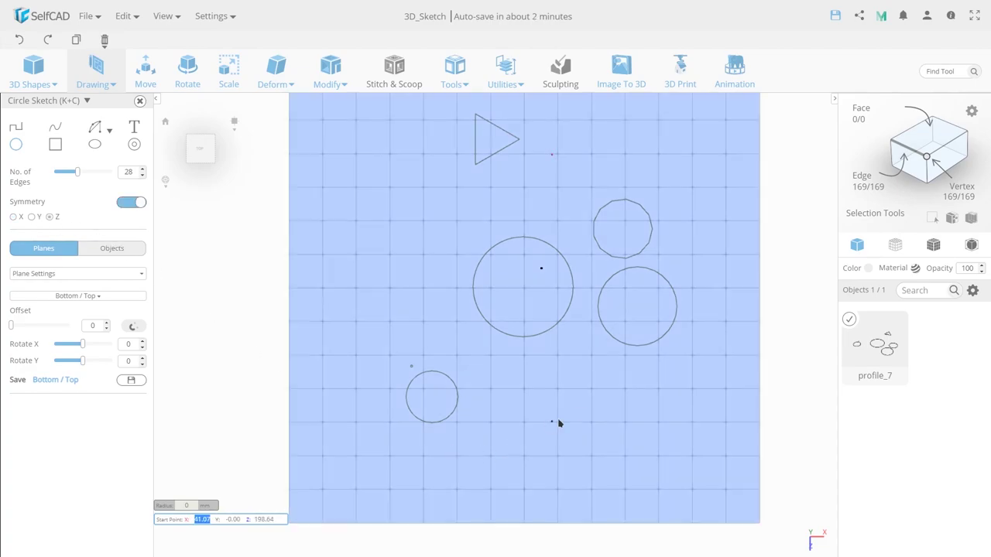
pyautogui.click(586, 409)
pyautogui.click(614, 425)
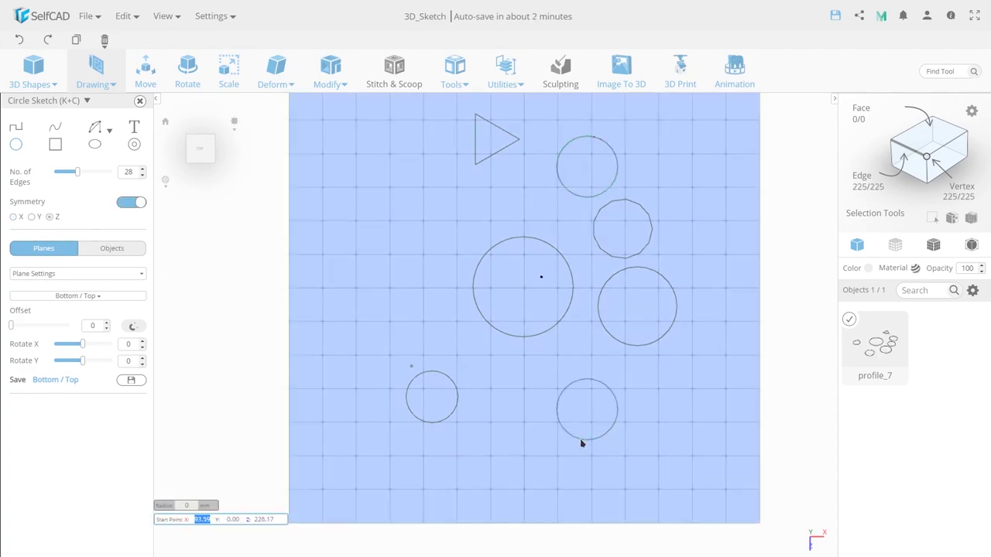
# Step: Clear the plane and sketch an upright rectangle with one edge per side in the plane's rear half
pyautogui.press('Delete')
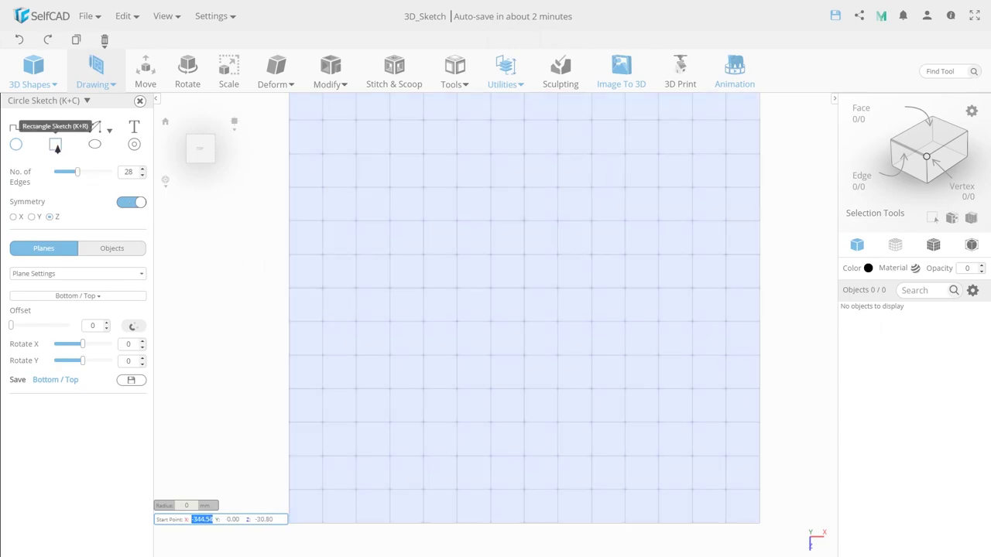
pyautogui.click(57, 147)
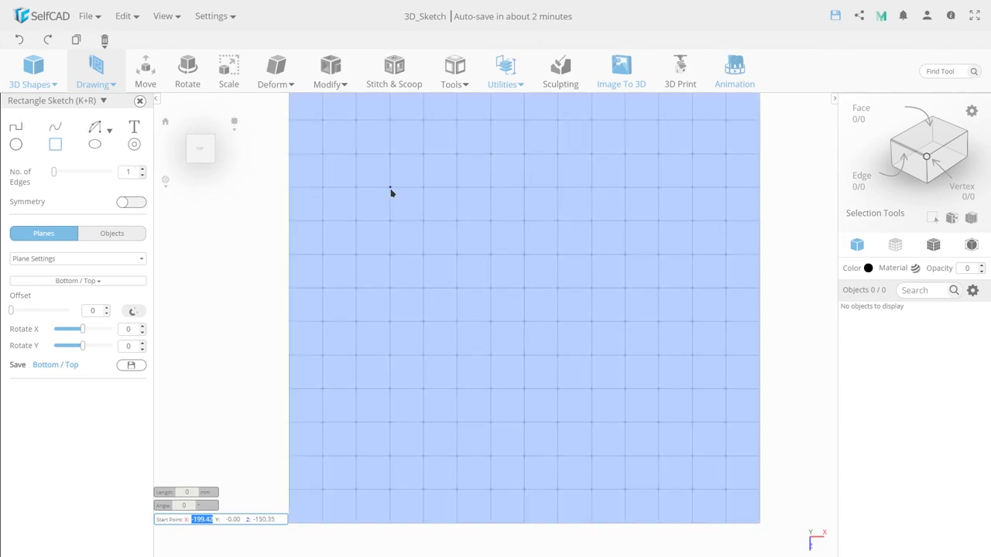
pyautogui.click(390, 186)
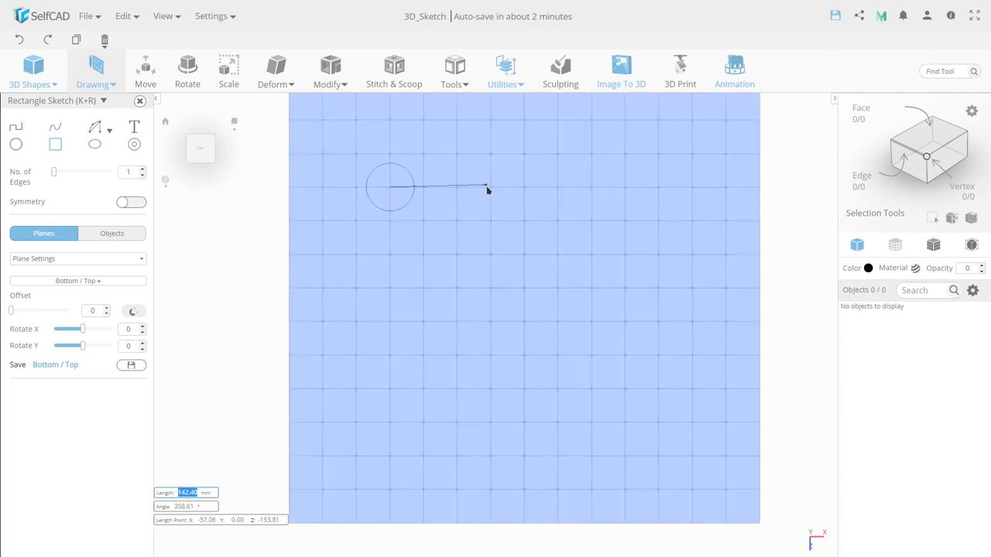
pyautogui.click(501, 188)
pyautogui.click(511, 258)
# Step: Sketch a smaller tilted rectangle with one edge per side near the plane's centre, diagonally beside the first rectangle
pyautogui.click(529, 292)
pyautogui.click(558, 253)
pyautogui.click(608, 280)
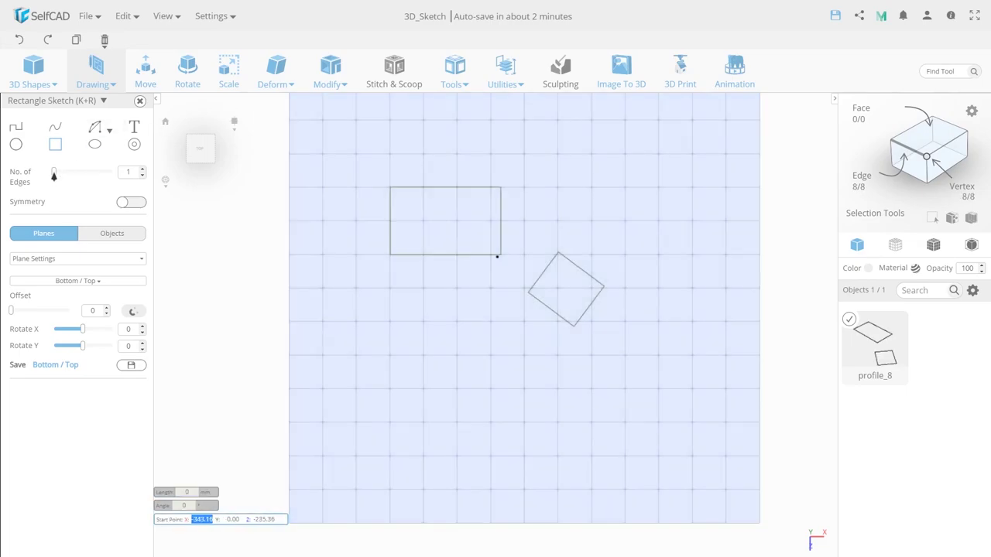
# Step: Sketch a rectangle with 10 edges per side in front of the first one and inspect its vertices up close
pyautogui.moveTo(55, 178); pyautogui.dragTo(111, 177)
pyautogui.click(408, 346)
pyautogui.click(502, 346)
pyautogui.click(503, 388)
pyautogui.scroll(5, 420, 359)
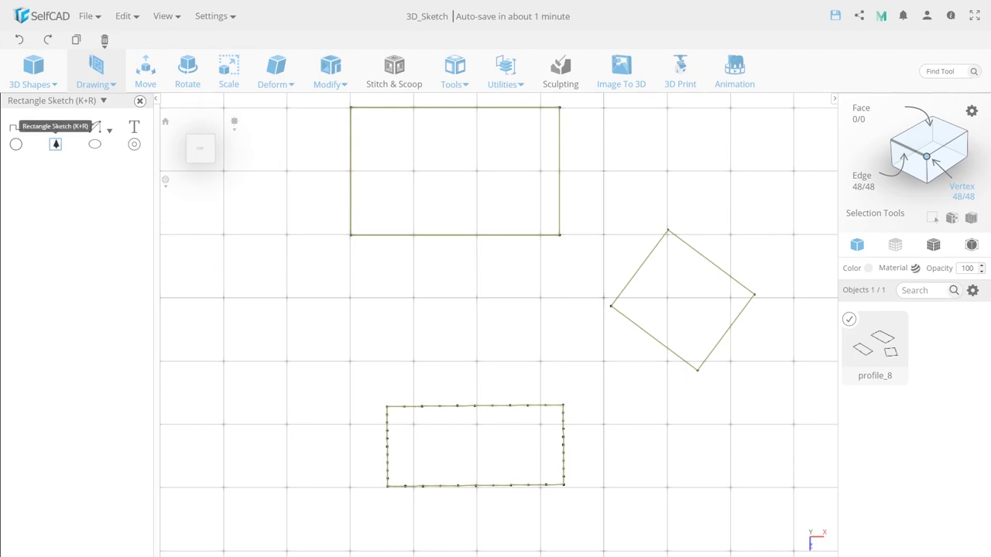
pyautogui.click(55, 144)
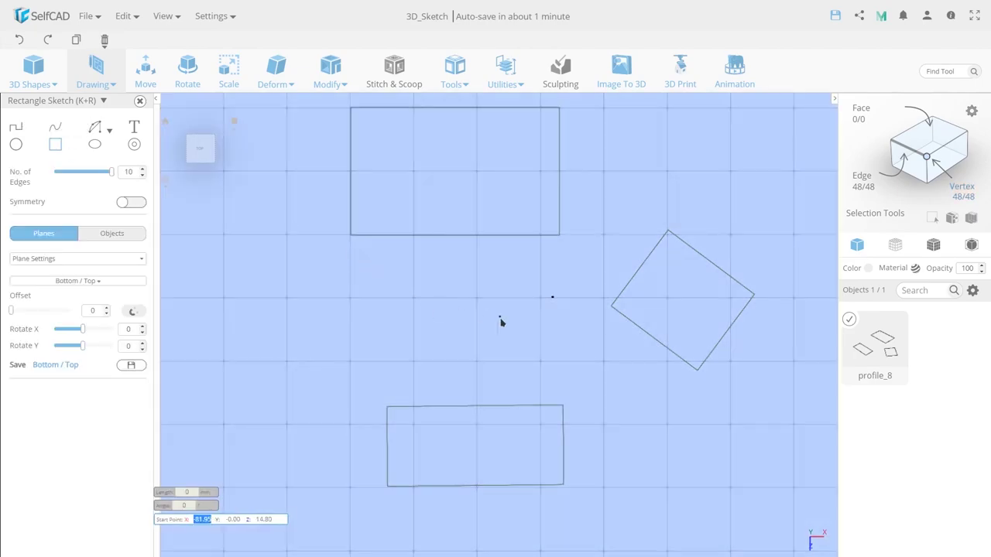
pyautogui.scroll(-5, 501, 322)
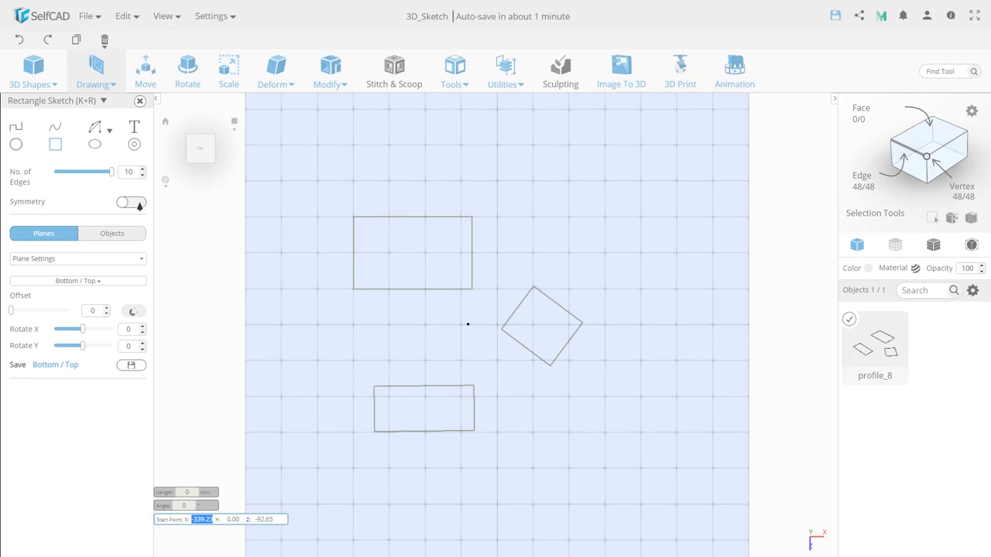
# Step: Enable symmetry along the X axis and sketch a small 10-edge rectangle with its mirrored copy near the plane's front edge
pyautogui.click(140, 203)
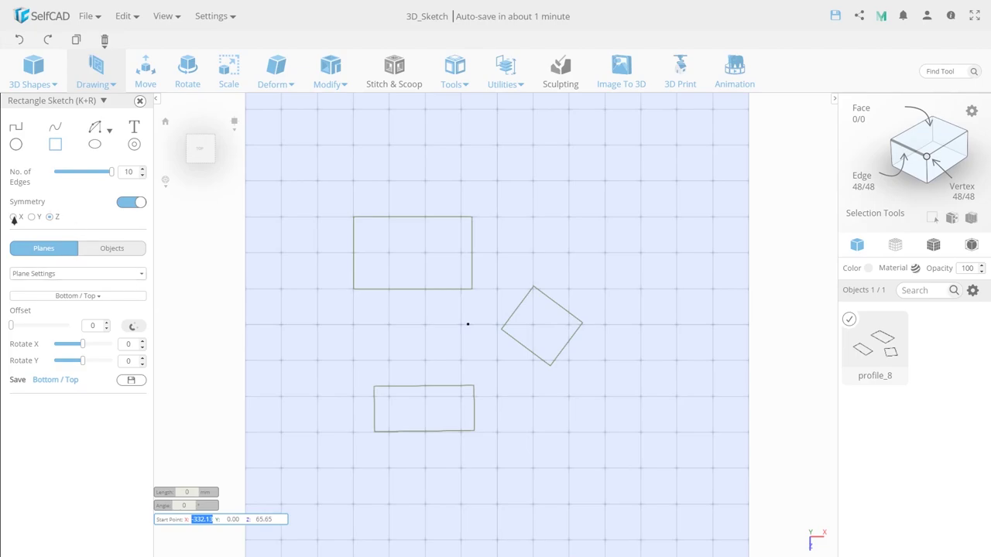
pyautogui.click(13, 217)
pyautogui.click(414, 507)
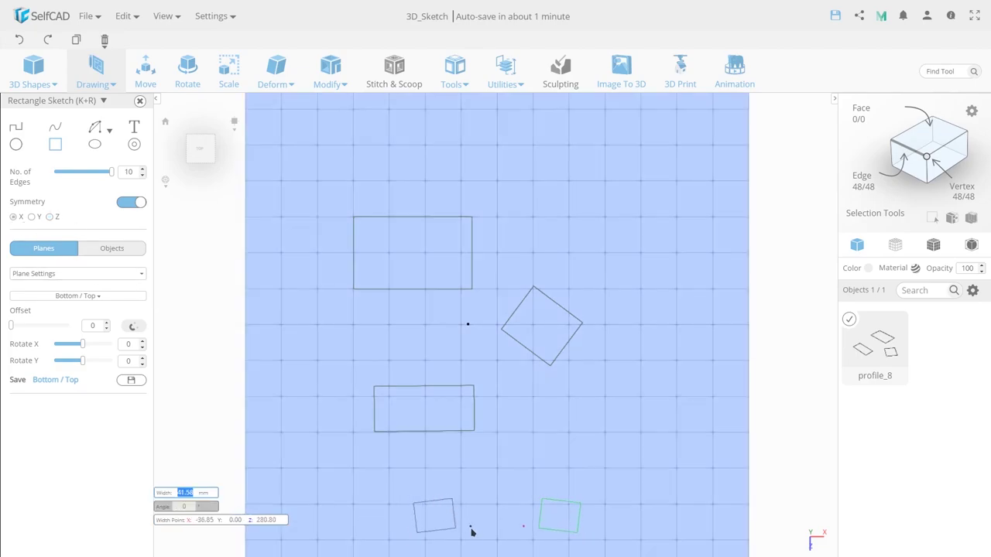
pyautogui.click(464, 531)
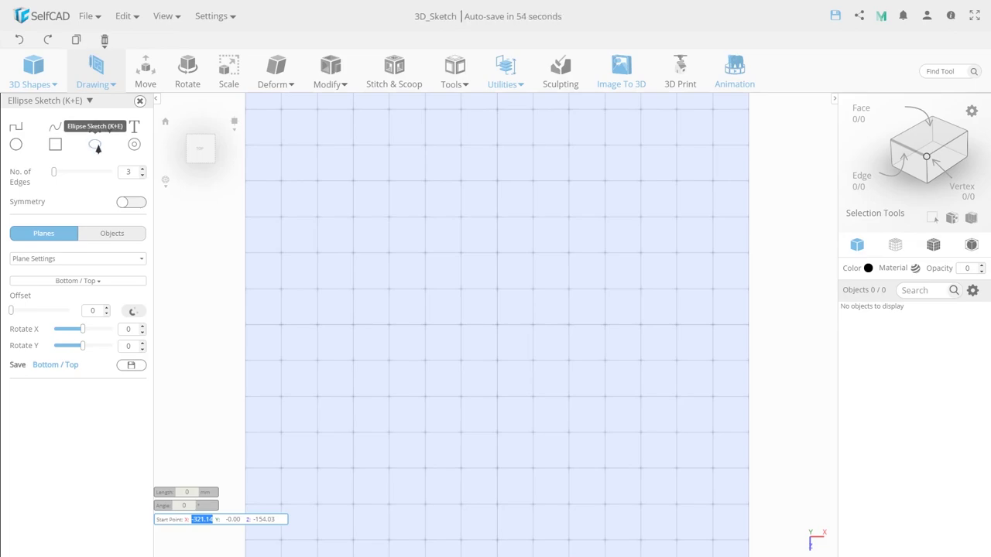
# Step: Clear the plane and sketch a 64-edge ellipse about 65 mm wide near its centre with symmetry turned off
pyautogui.click(95, 144)
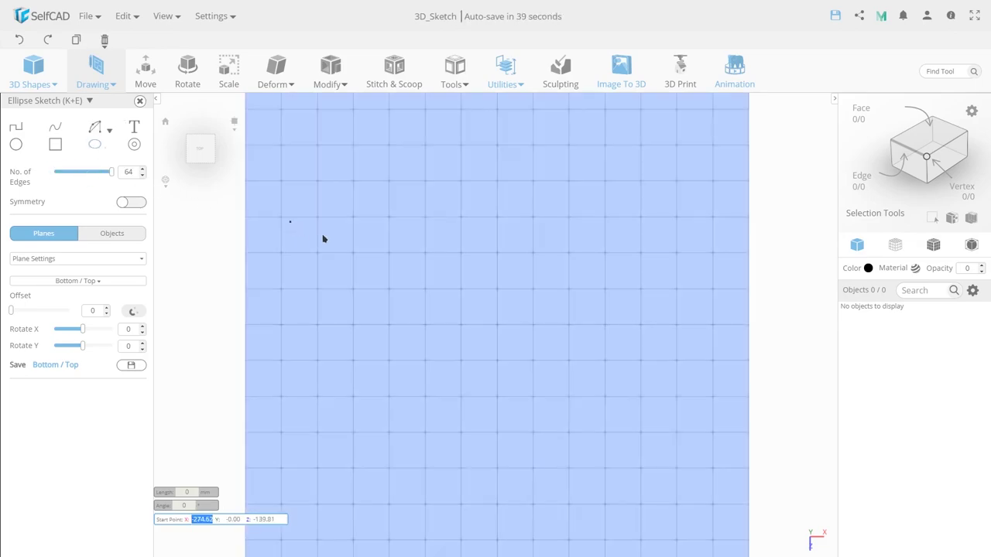
pyautogui.click(460, 290)
pyautogui.click(540, 291)
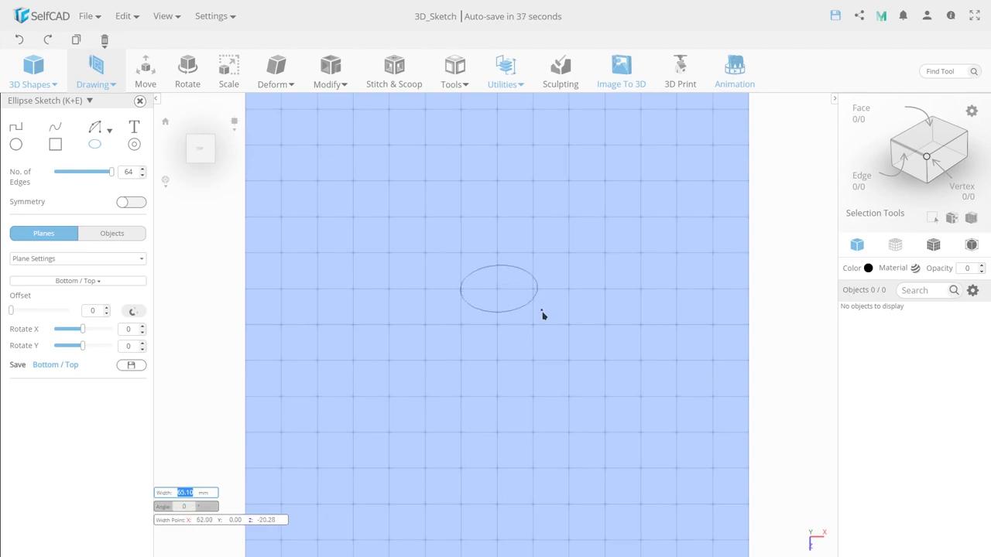
pyautogui.click(542, 312)
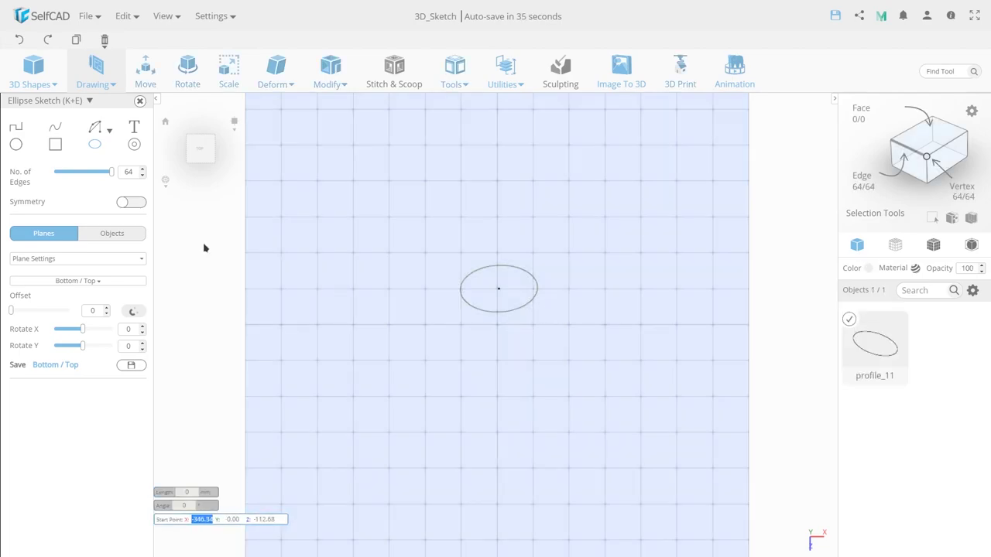
# Step: Sketch a 26-edge ellipse below the first one and an 11-edge ellipse about 47 mm wide beside them
pyautogui.click(82, 175)
pyautogui.click(449, 346)
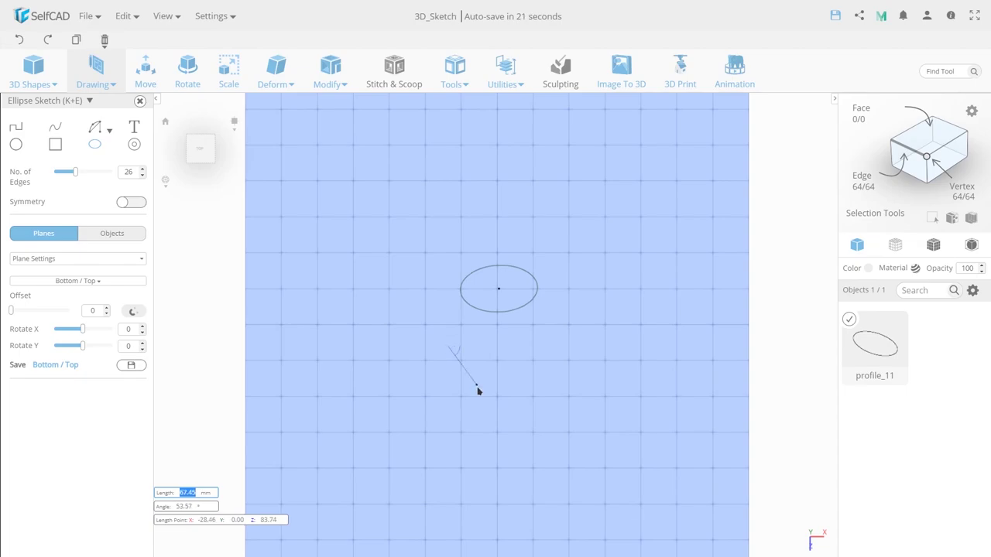
pyautogui.click(525, 365)
pyautogui.moveTo(68, 176); pyautogui.dragTo(60, 176)
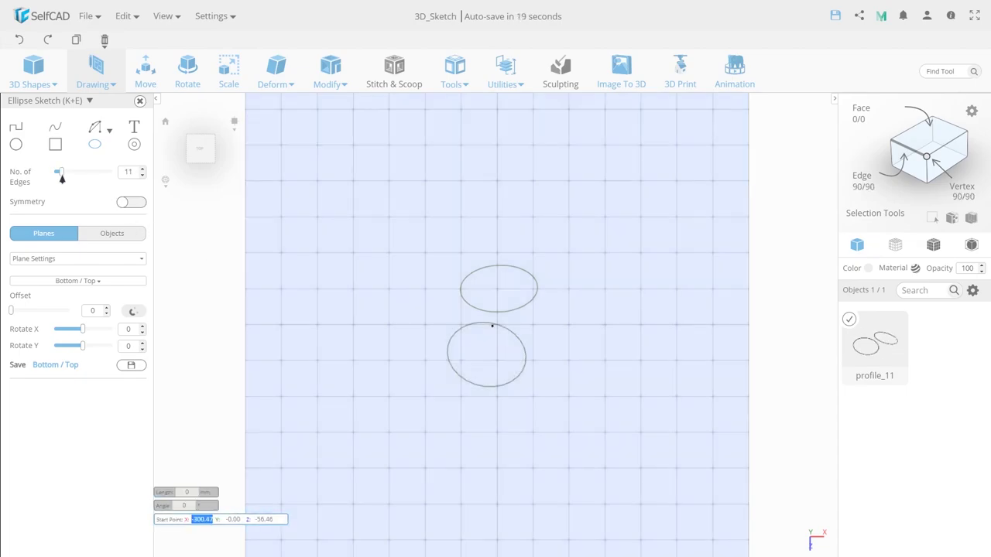
pyautogui.click(540, 321)
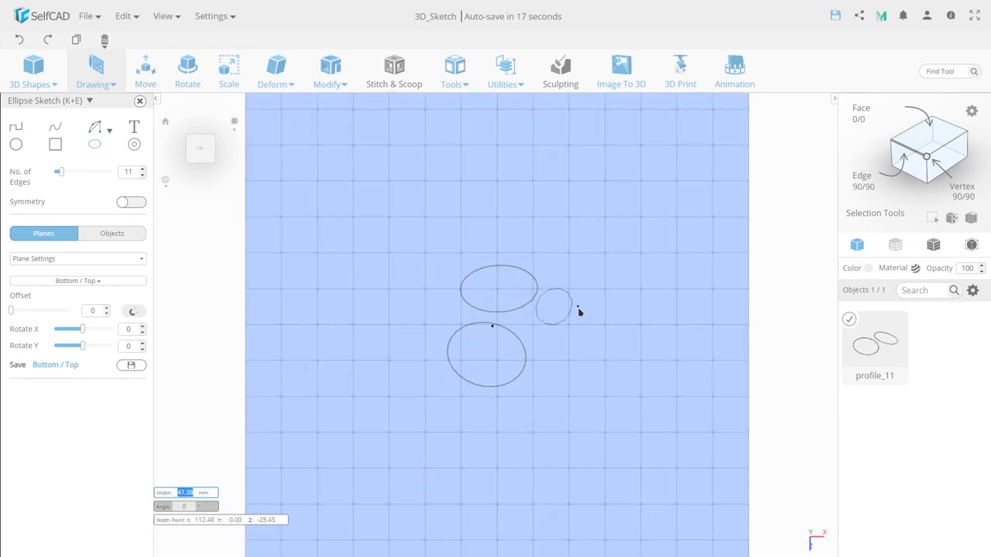
pyautogui.click(576, 310)
# Step: Set the edge count to 3 and sketch a small ellipse behind the other ellipses
pyautogui.moveTo(65, 173); pyautogui.dragTo(52, 173)
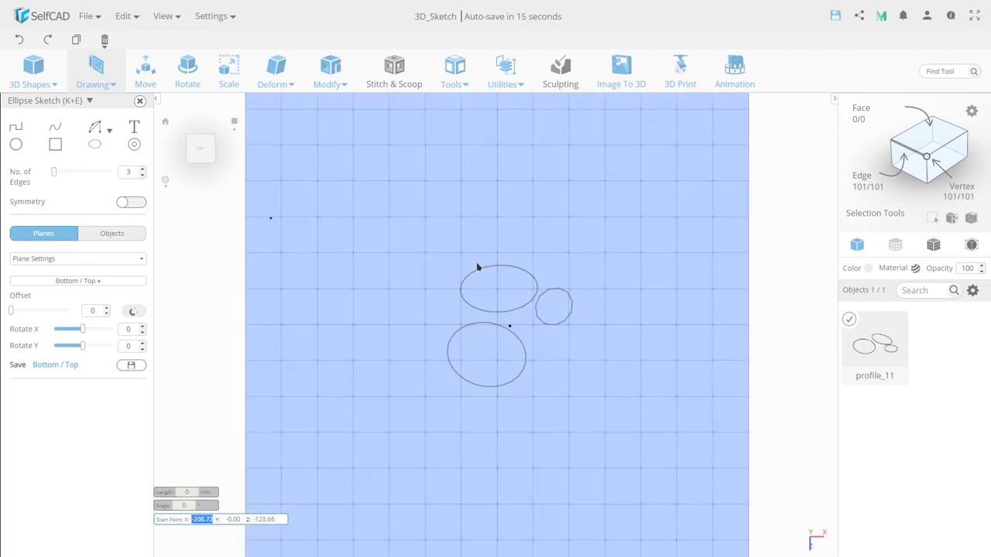
pyautogui.click(515, 204)
pyautogui.click(546, 209)
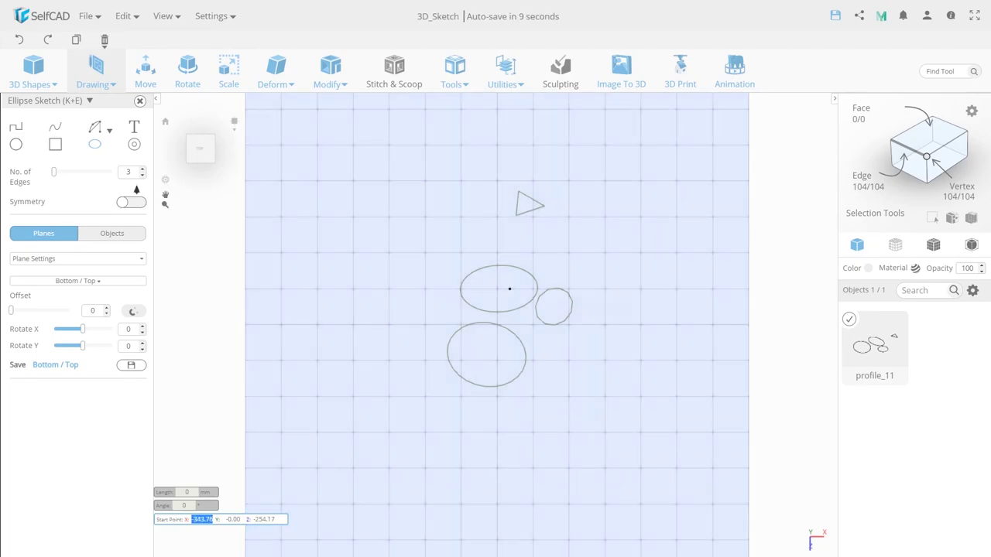
# Step: Enable symmetry along the X axis and lay out a 3-edge ellipse with its mirrored copy in the plane's front half
pyautogui.click(128, 204)
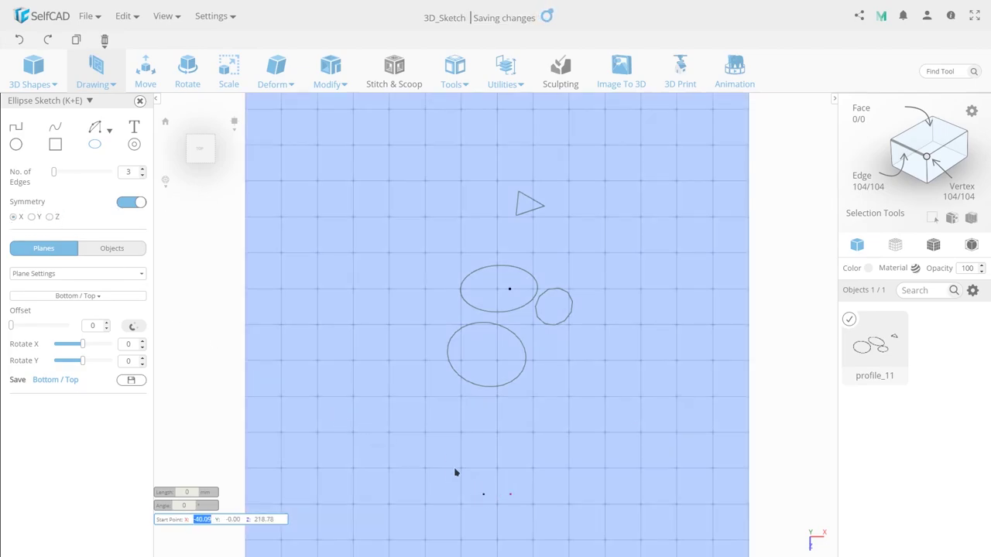
pyautogui.click(459, 458)
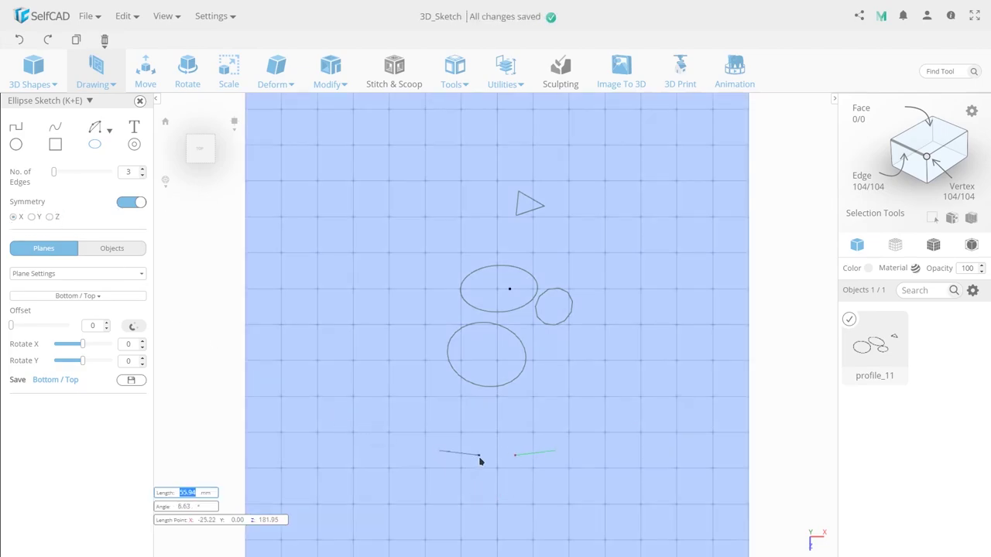
pyautogui.click(459, 466)
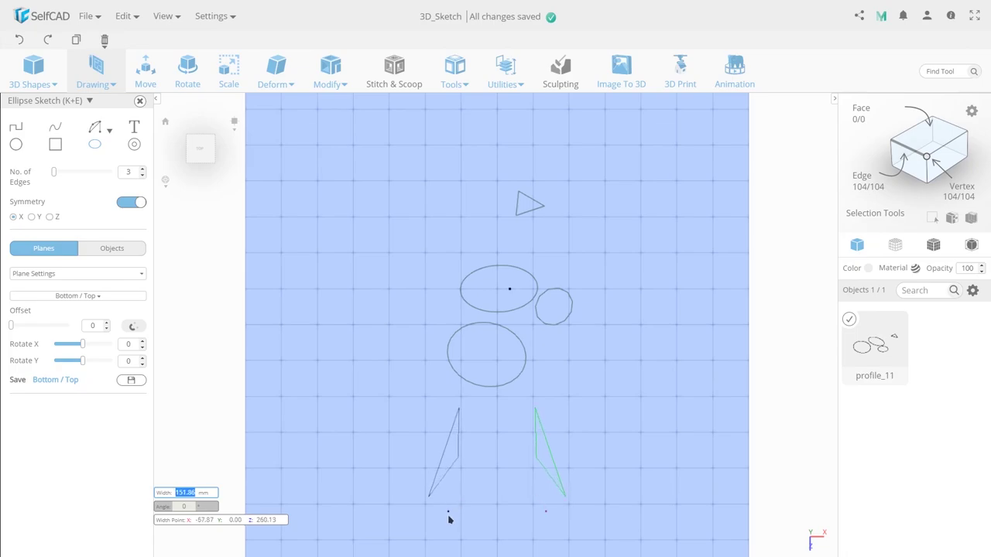
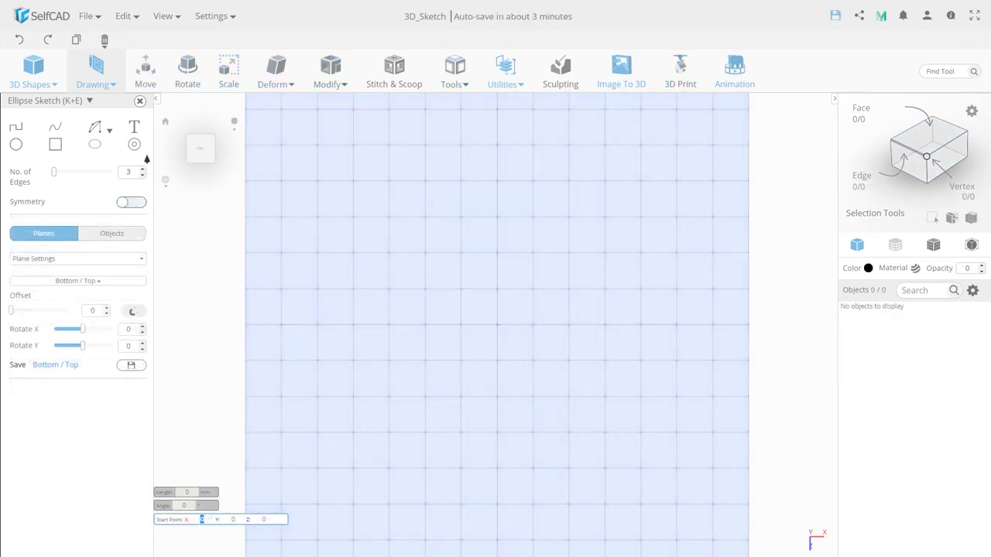
# Step: Clear the plane and sketch a 32-edge donut about 200 mm long near its centre with symmetry turned off
pyautogui.click(135, 146)
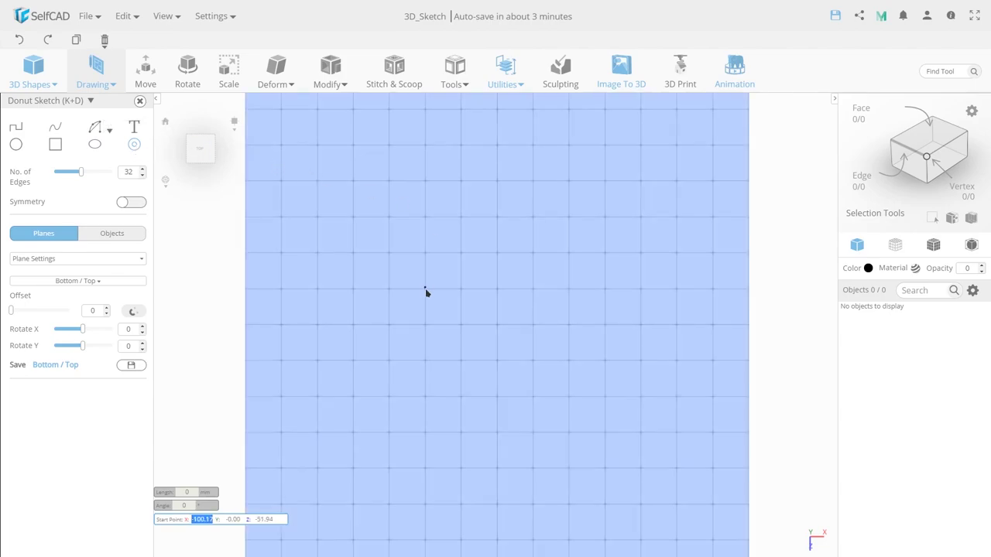
pyautogui.click(426, 291)
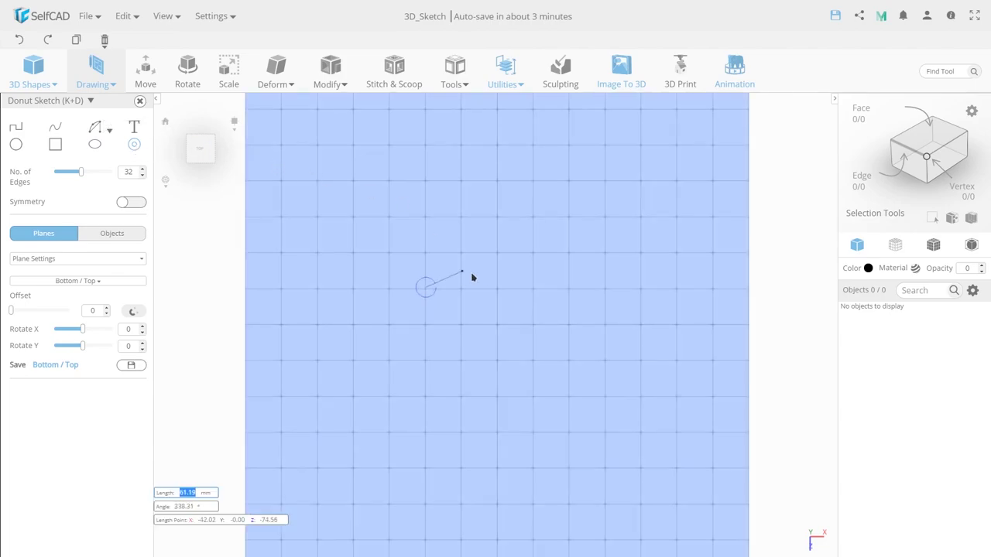
pyautogui.click(570, 291)
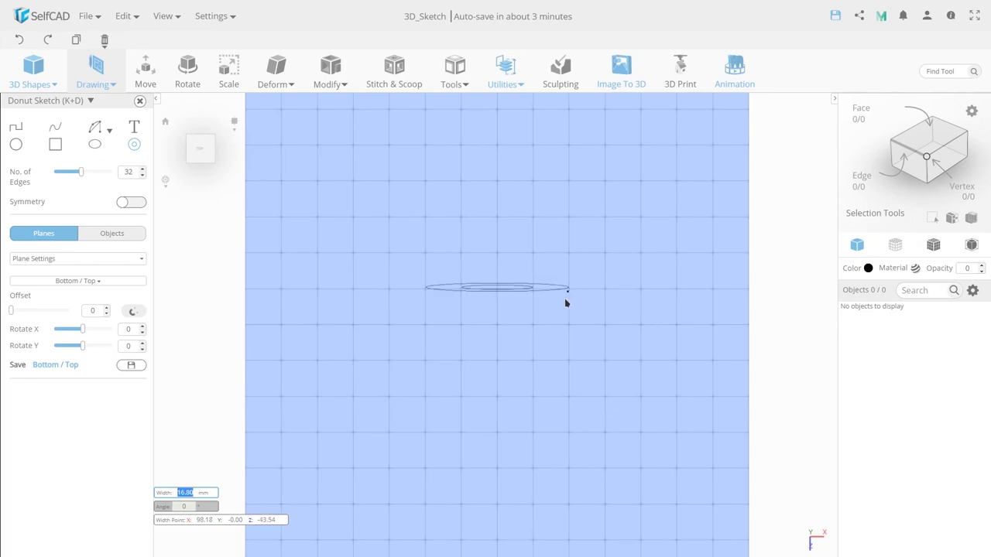
pyautogui.click(566, 354)
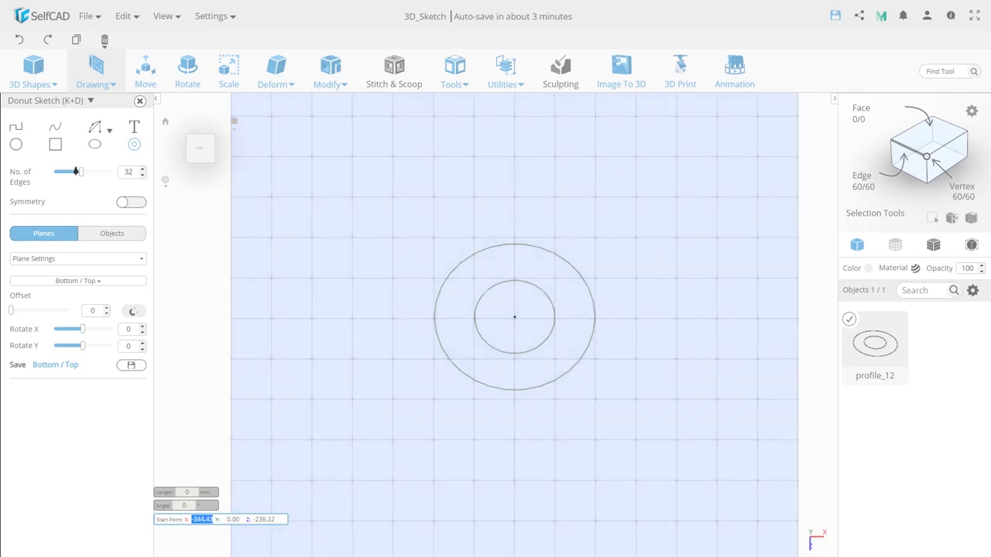
# Step: Set the donut to 7 edges with symmetry along the X axis and sketch a mirrored pair in front of the first donut
pyautogui.moveTo(79, 176); pyautogui.dragTo(56, 176)
pyautogui.click(134, 202)
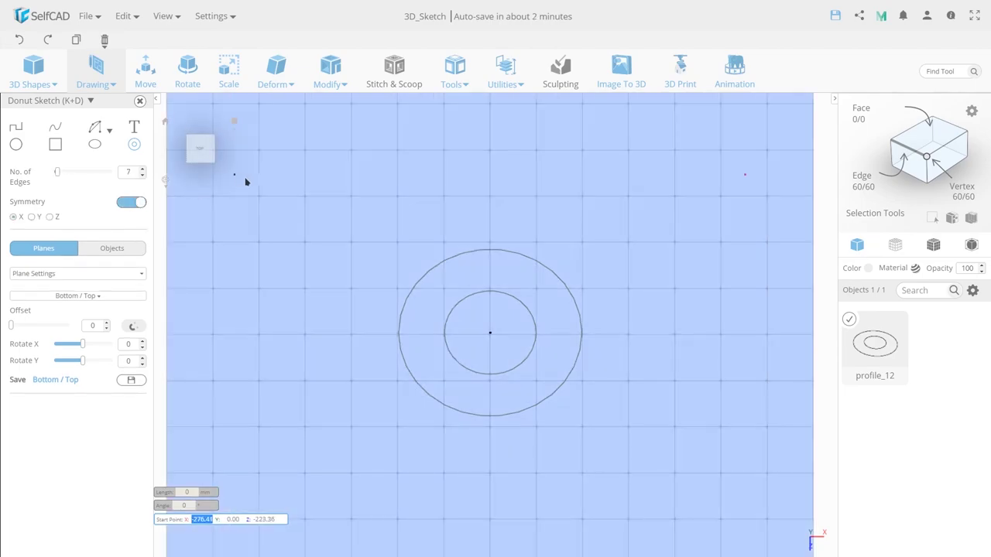
pyautogui.scroll(-3, 326, 232)
pyautogui.moveTo(398, 335); pyautogui.dragTo(429, 305, button='right')
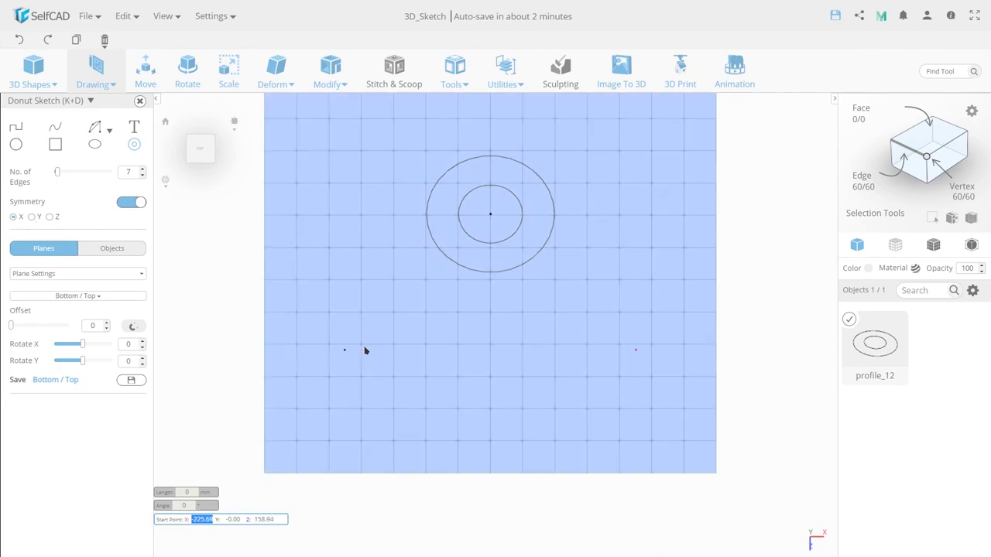
pyautogui.click(370, 337)
pyautogui.click(434, 338)
pyautogui.click(439, 367)
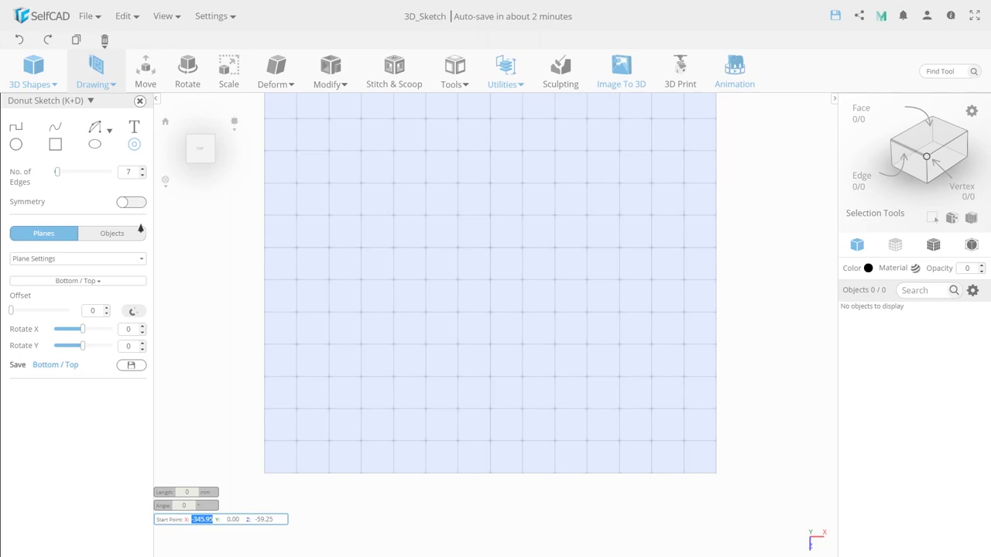
# Step: Clear the plane, turn symmetry off and place a cube near the plane's centre
pyautogui.click(34, 70)
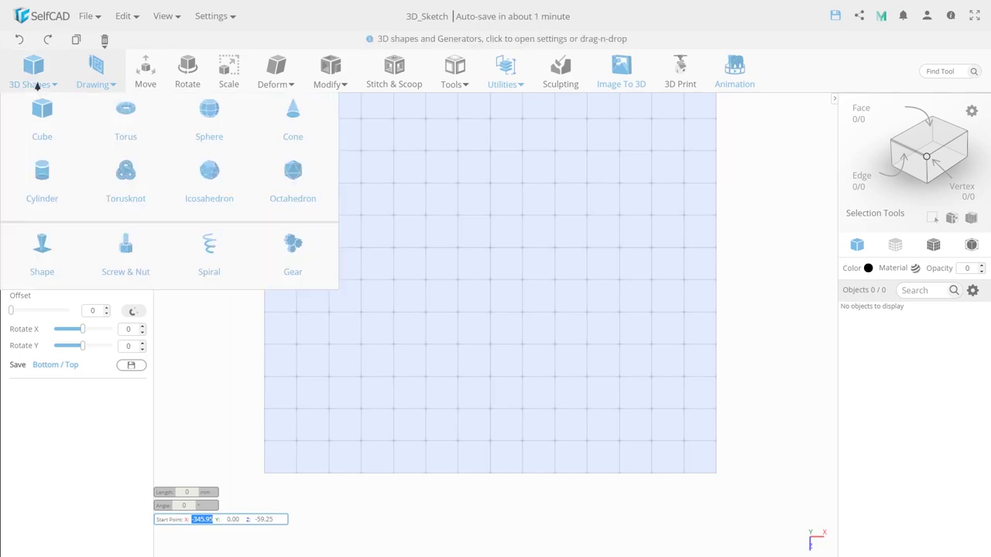
pyautogui.moveTo(40, 110); pyautogui.dragTo(510, 277)
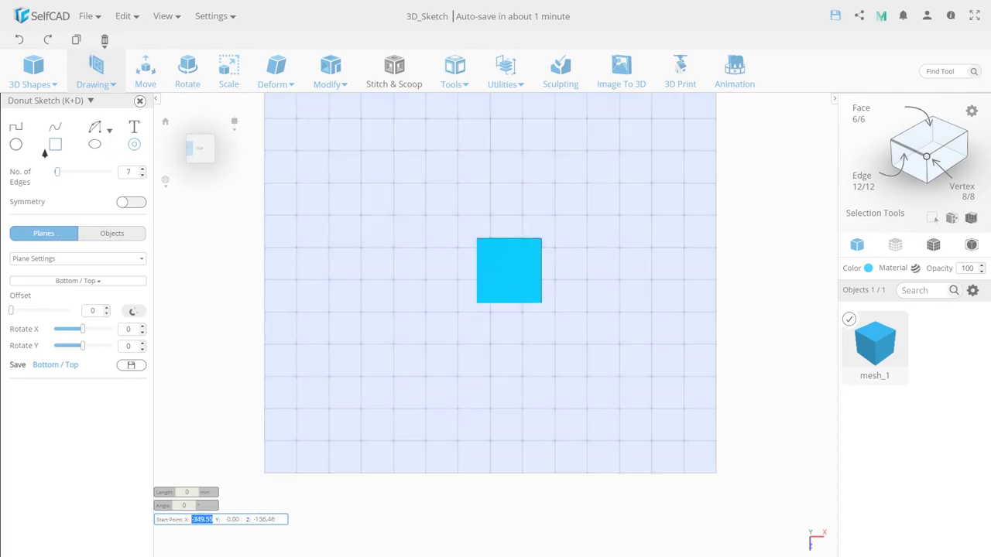
# Step: Sketch a closed five-sided outline on the plane beside the cube with the Line Sketch tool
pyautogui.click(16, 126)
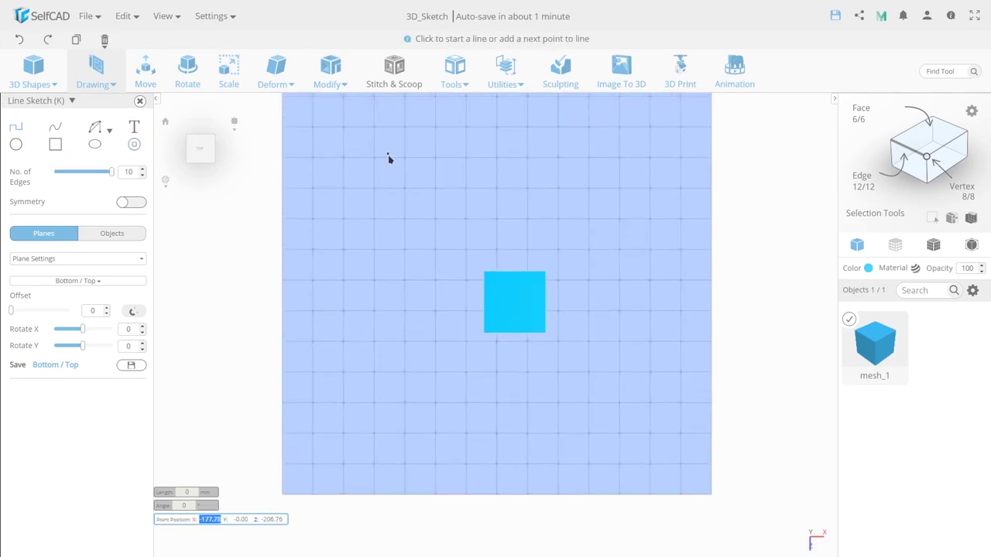
pyautogui.click(376, 159)
pyautogui.click(367, 216)
pyautogui.click(424, 236)
pyautogui.moveTo(767, 281); pyautogui.dragTo(520, 195, button='right')
pyautogui.click(234, 121)
pyautogui.moveTo(597, 336)
pyautogui.mouseDown(button='right')
pyautogui.moveTo(730, 270)
pyautogui.moveTo(716, 375)
pyautogui.mouseUp(button='right')
pyautogui.click(717, 371)
pyautogui.click(727, 348)
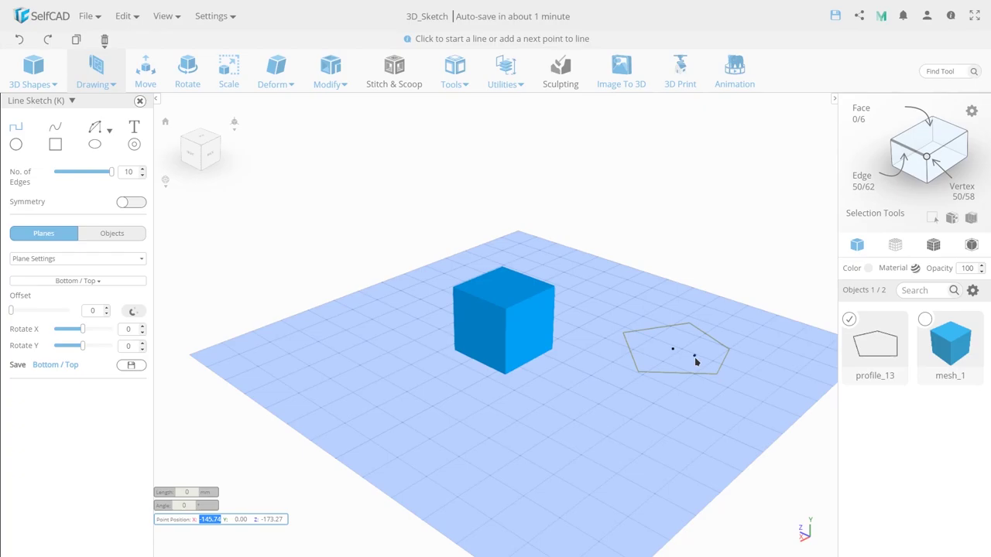
# Step: Sketch connected lines that start on the plane and continue up onto the cube's side face
pyautogui.scroll(3, 593, 357)
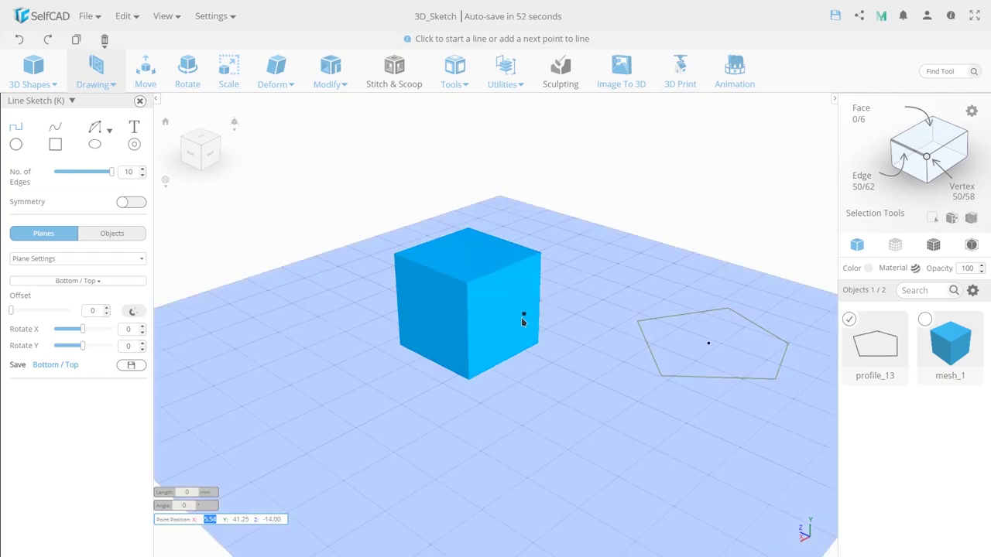
pyautogui.click(560, 369)
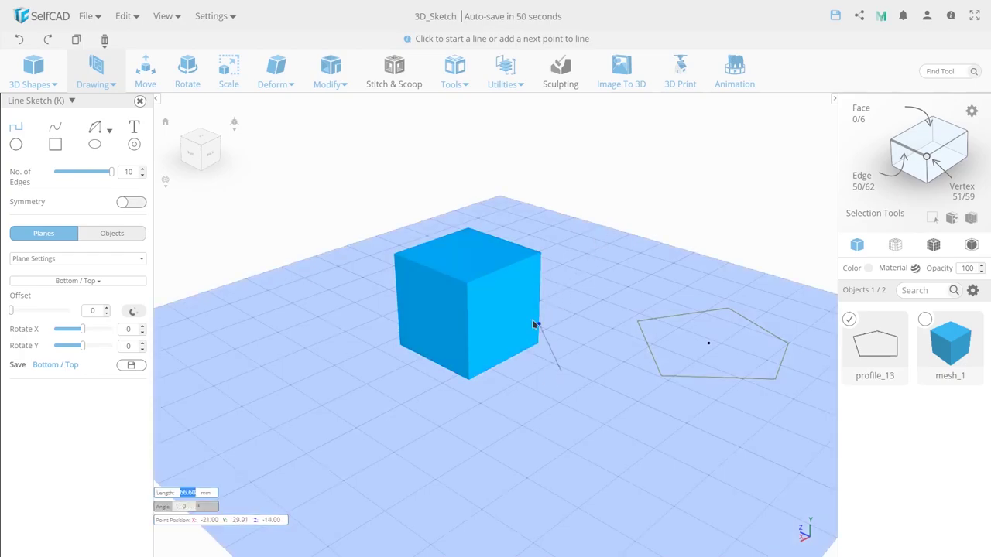
pyautogui.click(519, 299)
pyautogui.moveTo(677, 210); pyautogui.dragTo(765, 199, button='right')
pyautogui.click(517, 325)
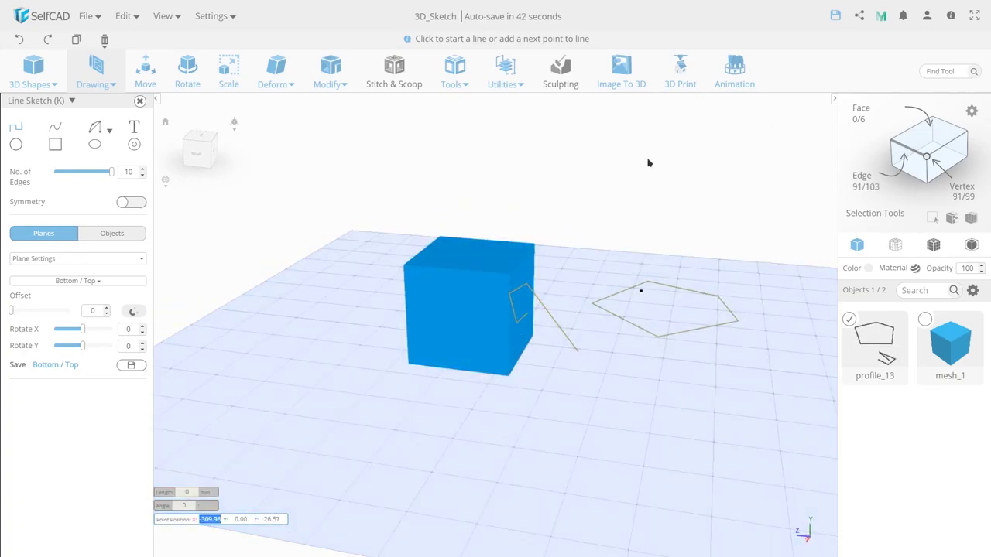
# Step: Sketch a small closed four-sided line outline on the cube's top face
pyautogui.moveTo(648, 162)
pyautogui.mouseDown(button='right')
pyautogui.moveTo(391, 152)
pyautogui.moveTo(451, 228)
pyautogui.moveTo(452, 307)
pyautogui.mouseUp(button='right')
pyautogui.click(489, 325)
pyautogui.click(489, 328)
pyautogui.click(474, 281)
# Step: Sketch a line that passes through the cube's upper corner and runs down to the plane beside it
pyautogui.moveTo(514, 310)
pyautogui.mouseDown(button='right')
pyautogui.moveTo(601, 133)
pyautogui.moveTo(770, 132)
pyautogui.mouseUp(button='right')
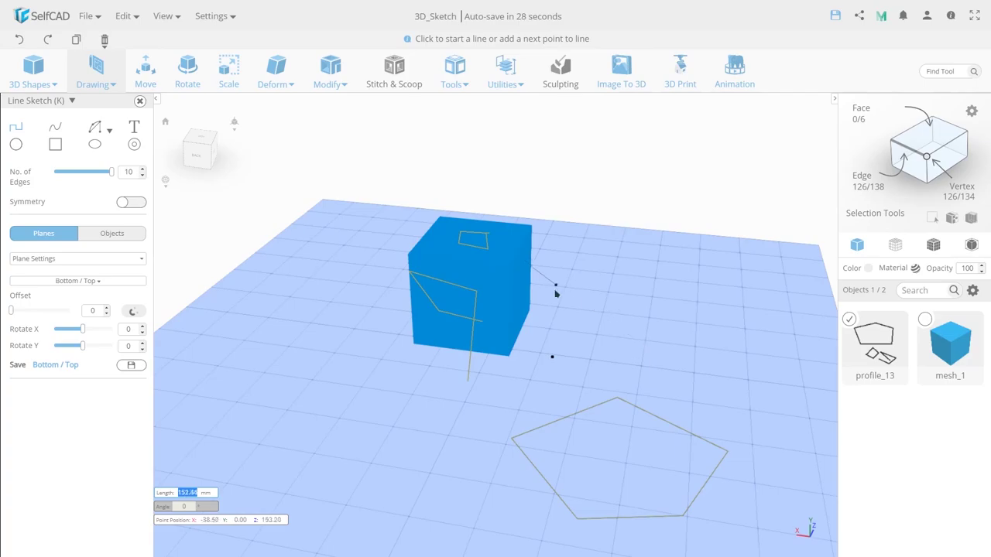
pyautogui.click(534, 228)
pyautogui.click(577, 271)
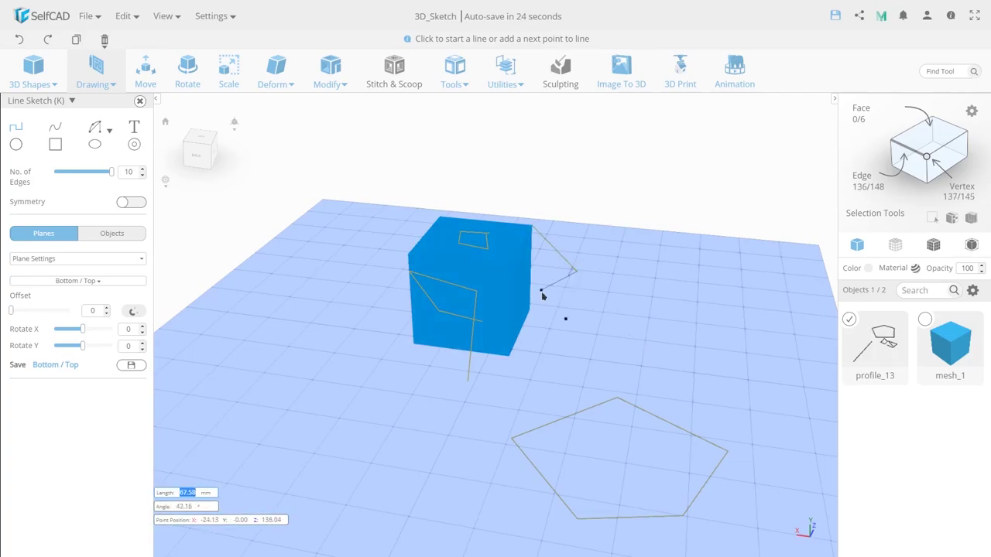
pyautogui.click(556, 407)
pyautogui.moveTo(556, 406)
pyautogui.mouseDown(button='right')
pyautogui.moveTo(343, 193)
pyautogui.moveTo(166, 190)
pyautogui.mouseUp(button='right')
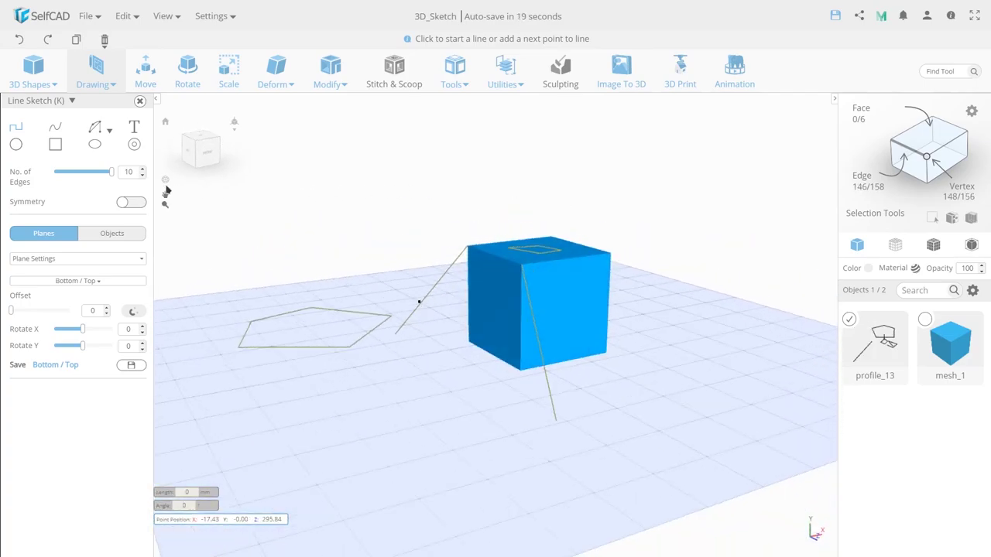
# Step: Switch line sketching to Objects mode and draw a closed outline directly on one side face of the cube
pyautogui.click(113, 234)
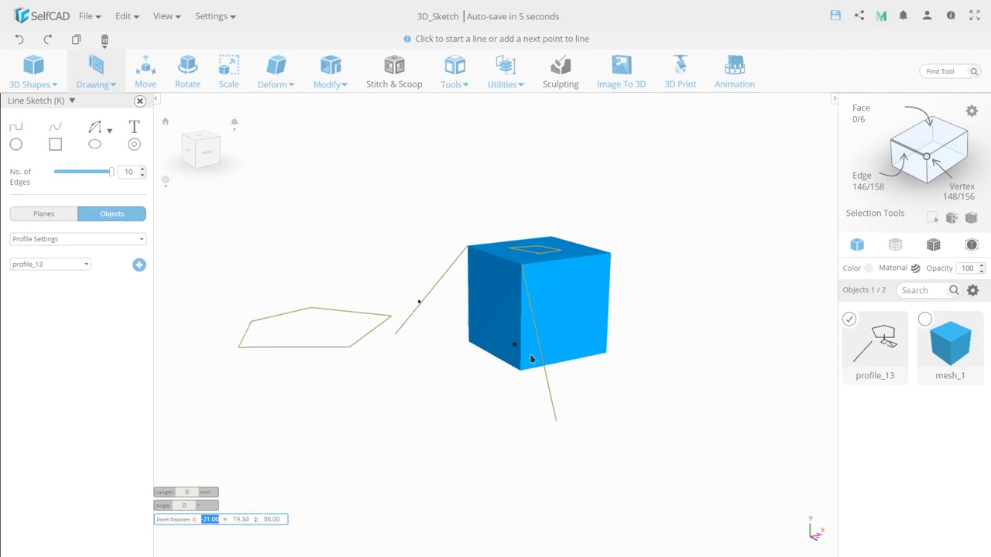
pyautogui.click(593, 276)
pyautogui.click(557, 288)
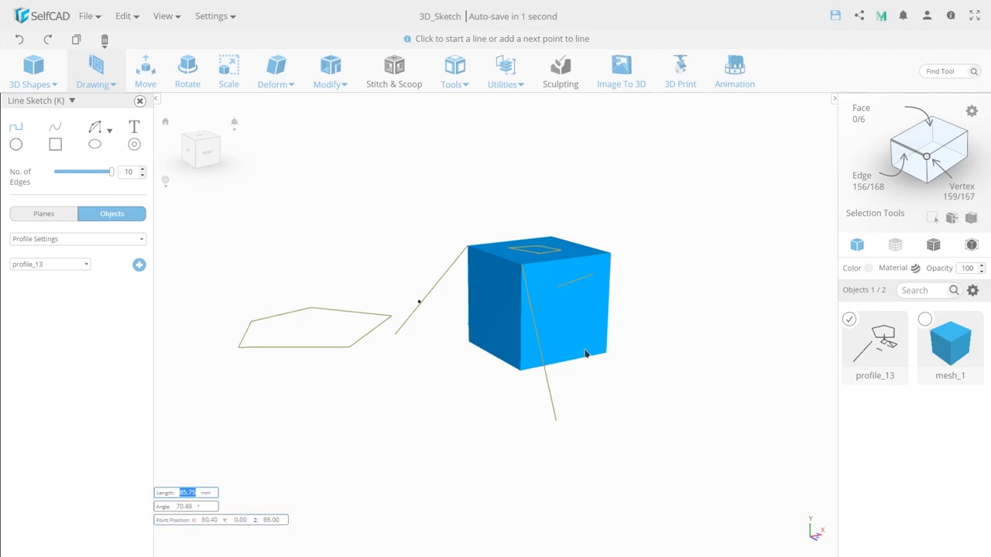
pyautogui.click(582, 321)
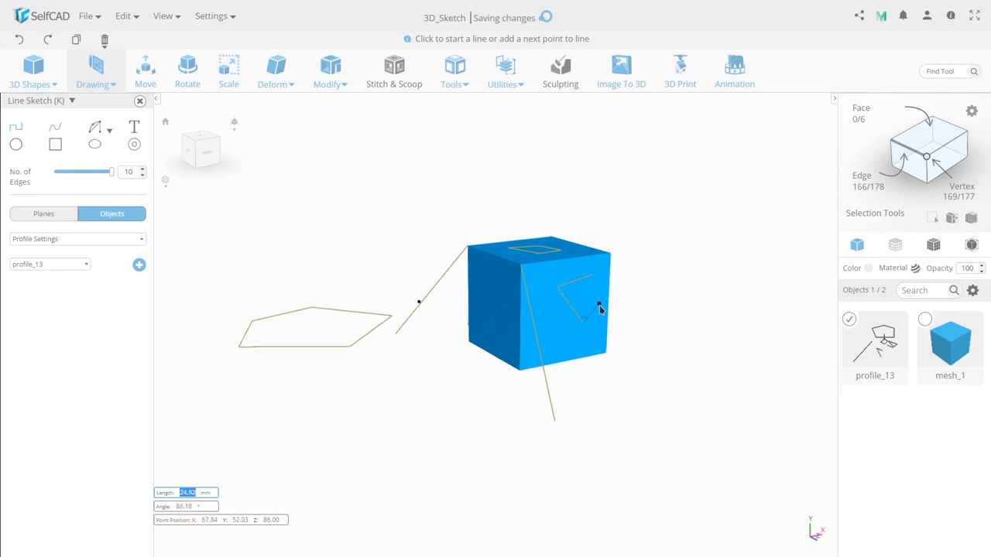
pyautogui.click(599, 307)
pyautogui.click(593, 277)
pyautogui.moveTo(755, 347)
pyautogui.mouseDown(button='right')
pyautogui.moveTo(583, 371)
pyautogui.moveTo(274, 235)
pyautogui.mouseUp(button='right')
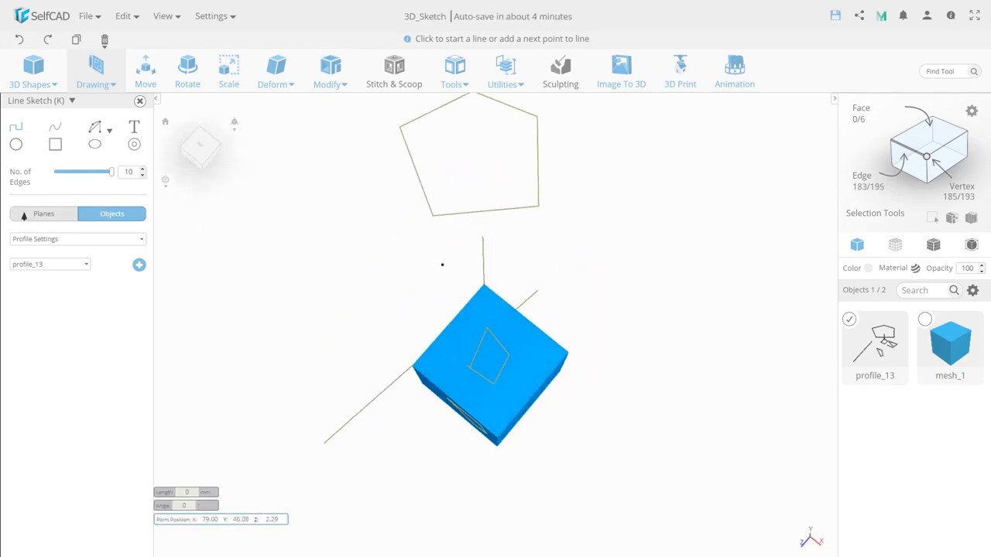
# Step: Return to Planes mode with Plane Settings shown and remove the sketched profile so only the cube remains
pyautogui.click(22, 216)
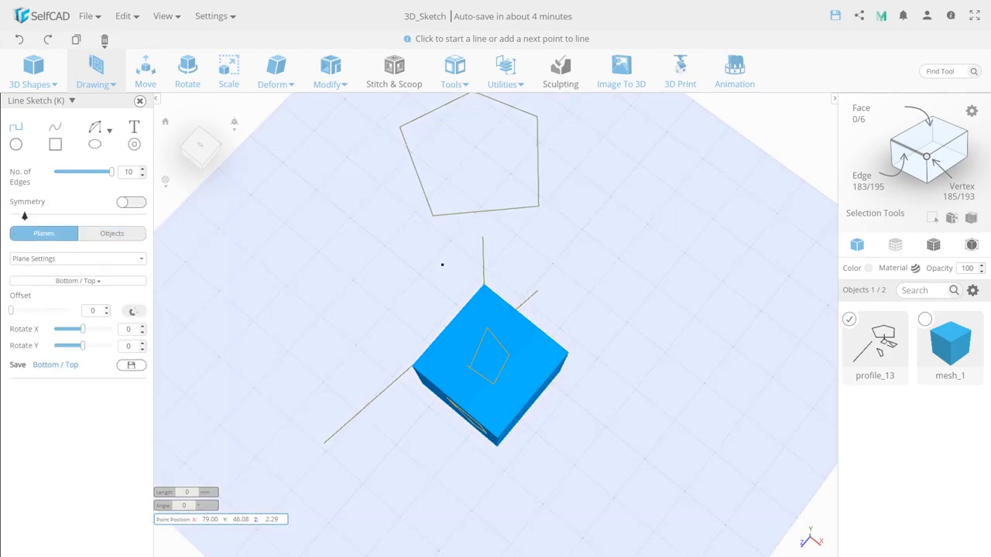
pyautogui.click(36, 260)
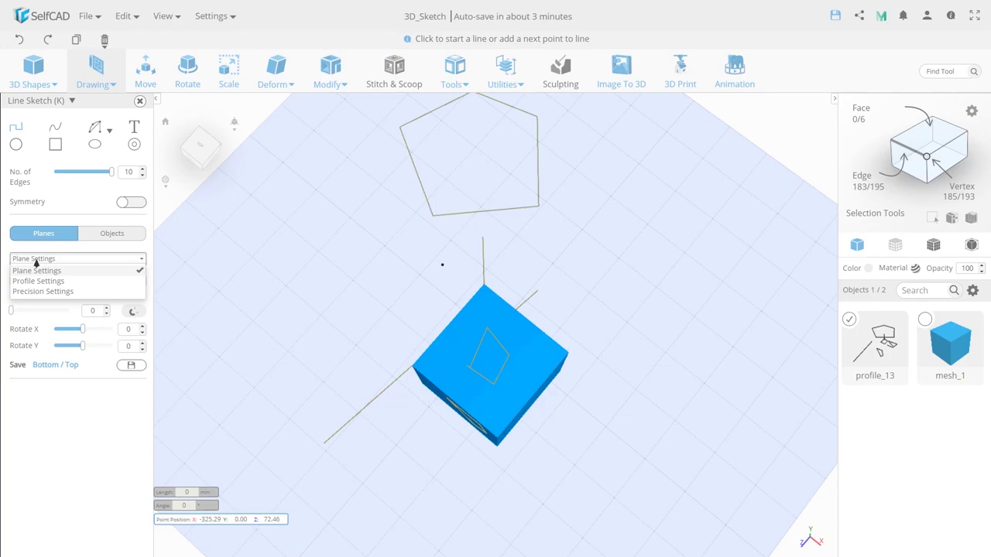
pyautogui.click(36, 270)
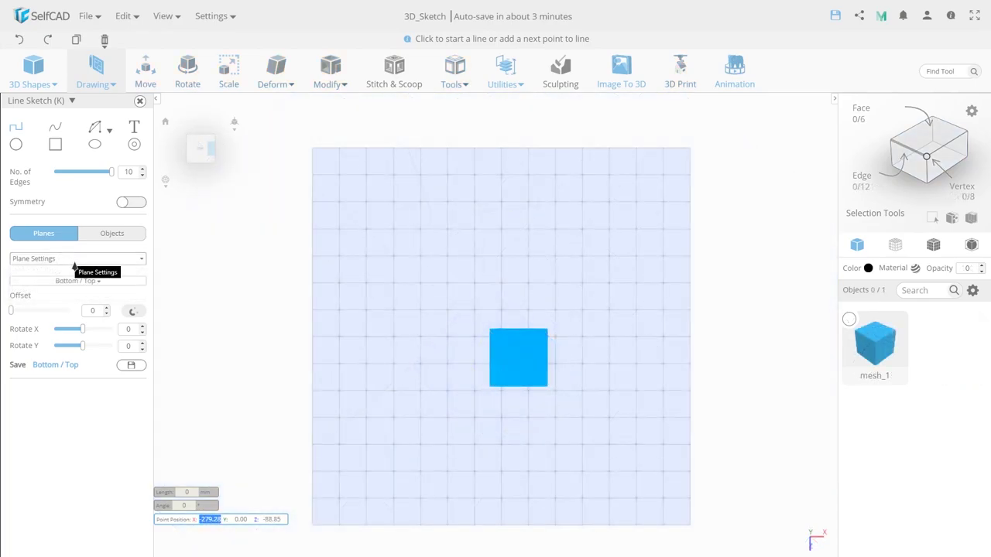
# Step: Display the Back / Front and Left / Right drawing planes together with the Bottom / Top plane
pyautogui.moveTo(279, 307); pyautogui.dragTo(206, 251, button='right')
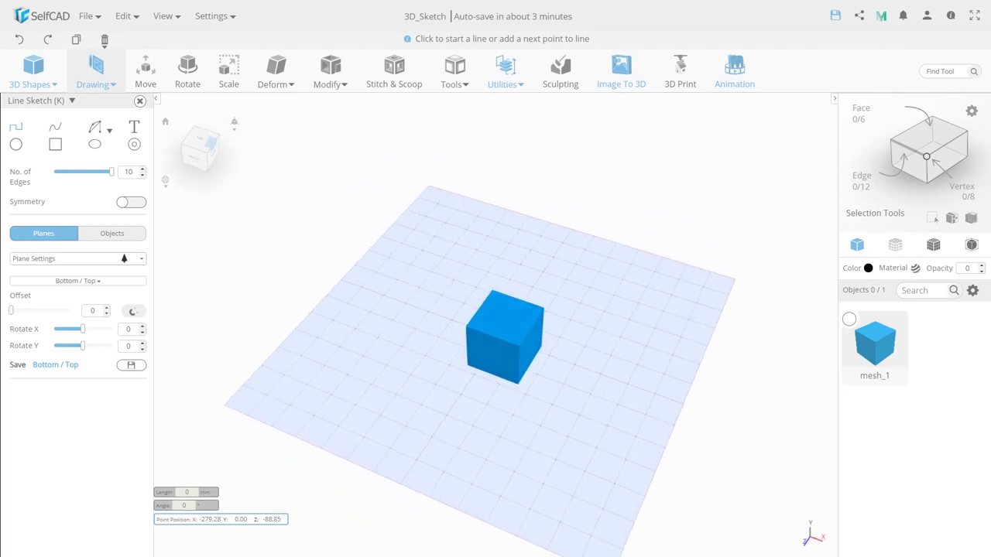
pyautogui.click(44, 282)
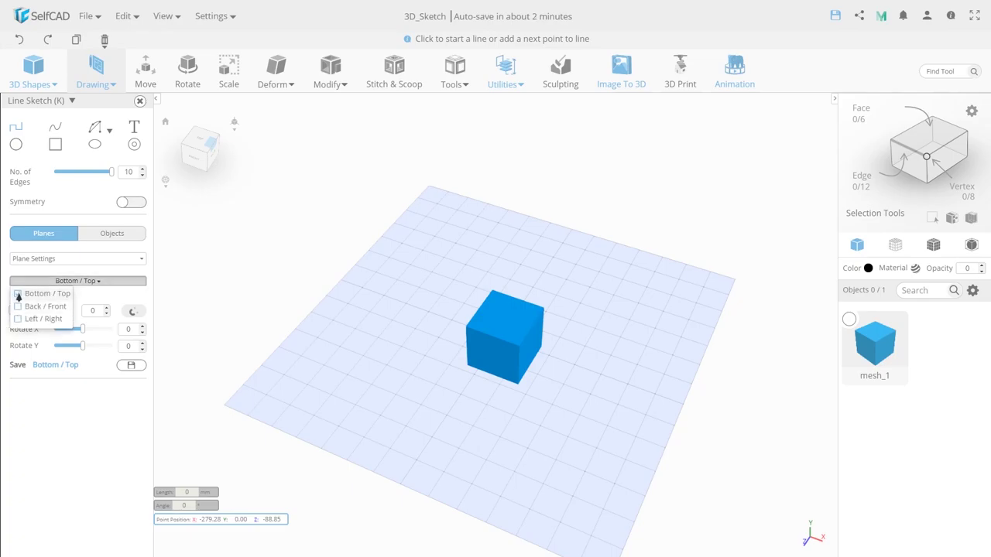
pyautogui.click(18, 295)
pyautogui.click(17, 294)
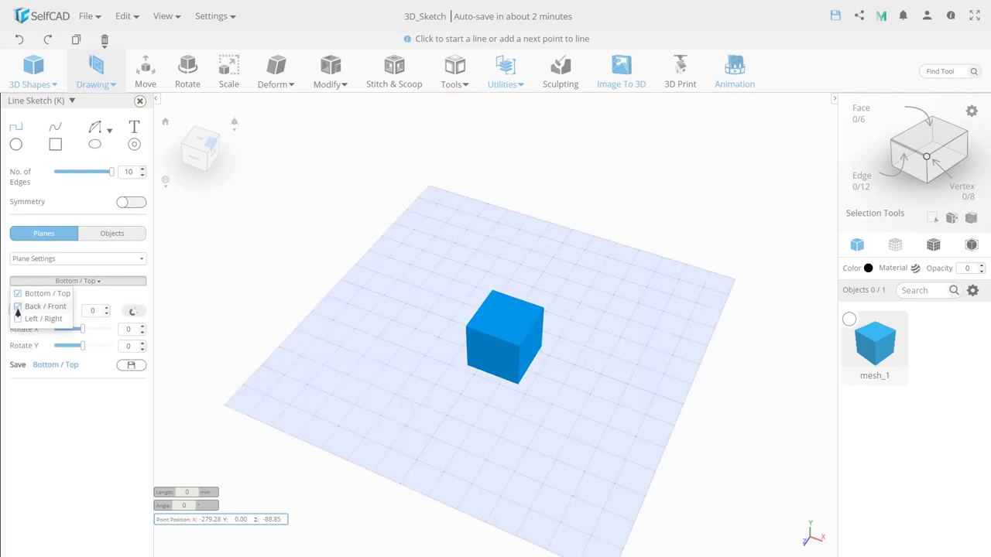
pyautogui.click(17, 308)
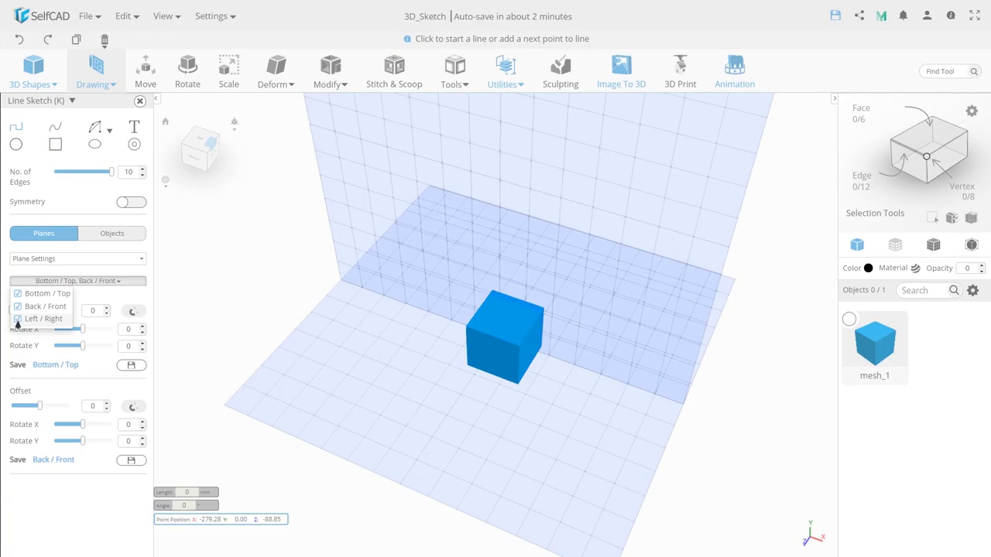
pyautogui.click(17, 319)
pyautogui.click(93, 281)
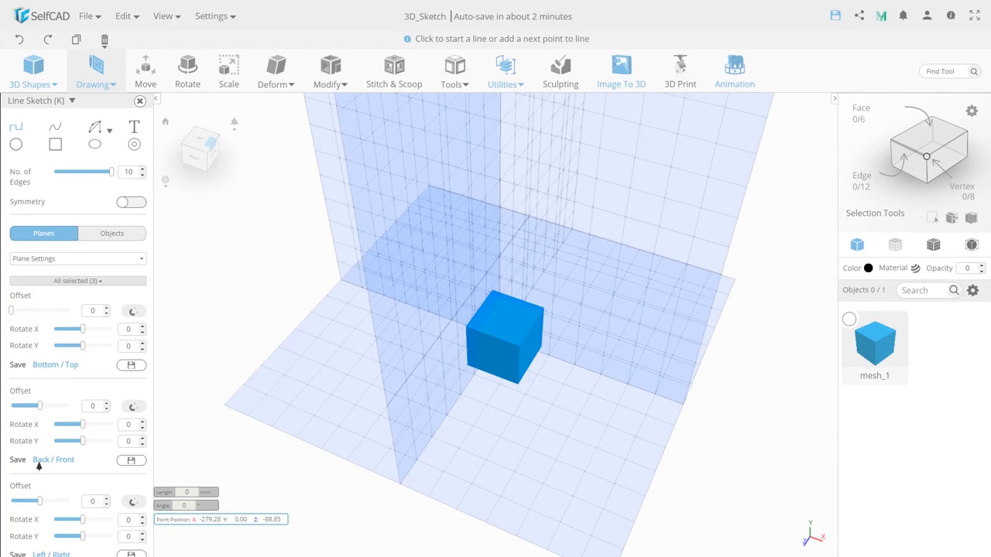
# Step: Set the Back / Front plane's offset to -22 and the Left / Right plane's offset to -167
pyautogui.moveTo(230, 360); pyautogui.dragTo(236, 252, button='right')
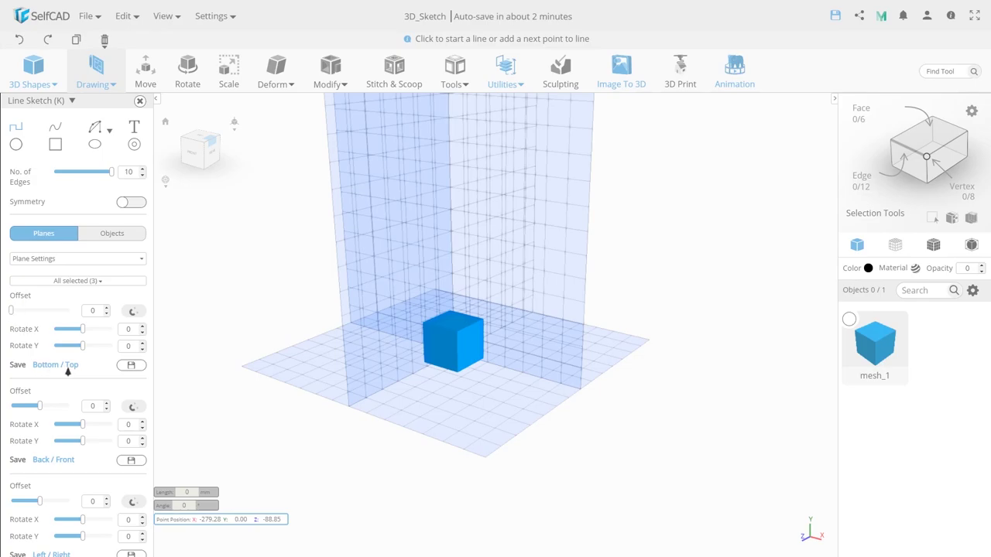
pyautogui.moveTo(12, 310)
pyautogui.mouseDown()
pyautogui.moveTo(24, 312)
pyautogui.moveTo(10, 310)
pyautogui.mouseUp()
pyautogui.moveTo(40, 408)
pyautogui.mouseDown()
pyautogui.moveTo(55, 407)
pyautogui.moveTo(39, 409)
pyautogui.mouseUp()
pyautogui.scroll(-1, 48, 465)
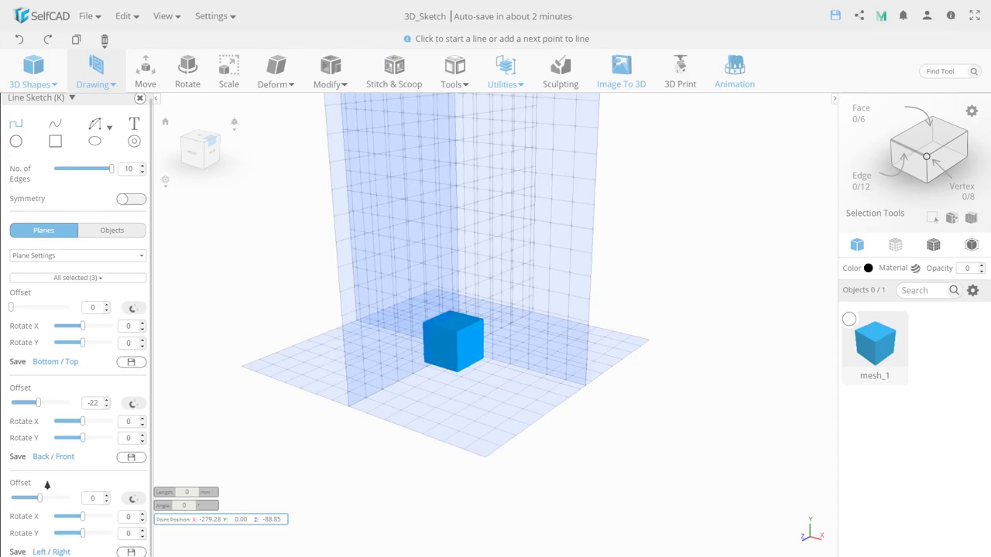
pyautogui.moveTo(40, 500)
pyautogui.mouseDown()
pyautogui.moveTo(57, 500)
pyautogui.moveTo(27, 498)
pyautogui.mouseUp()
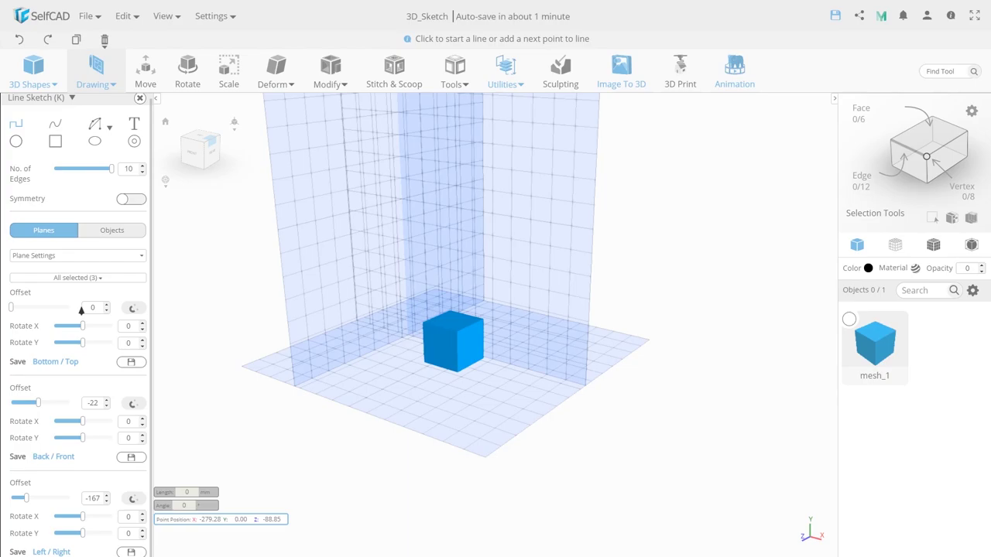
# Step: Raise the Bottom / Top plane's offset to 24 and reset it to 0
pyautogui.doubleClick(91, 309)
pyautogui.write('30')
pyautogui.press('Return')
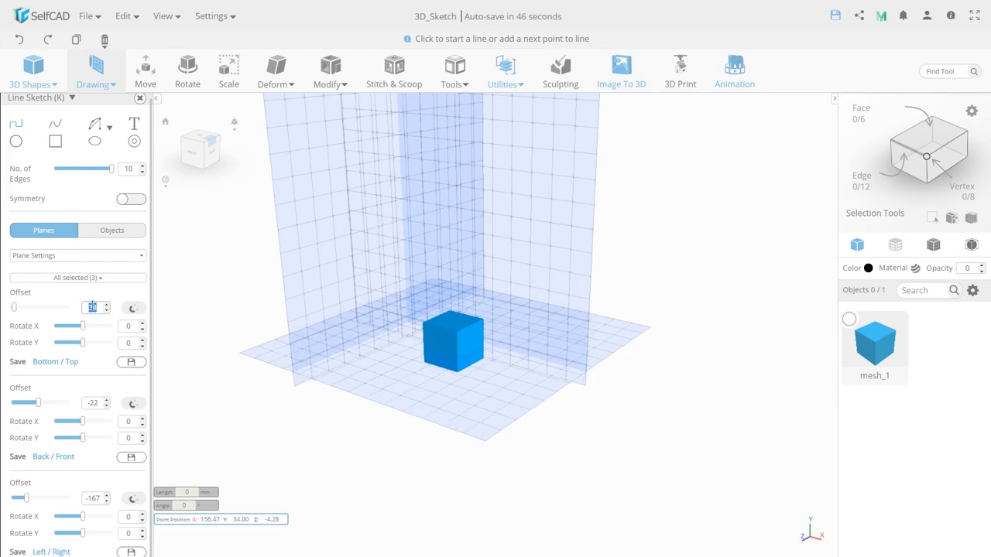
pyautogui.doubleClick(93, 308)
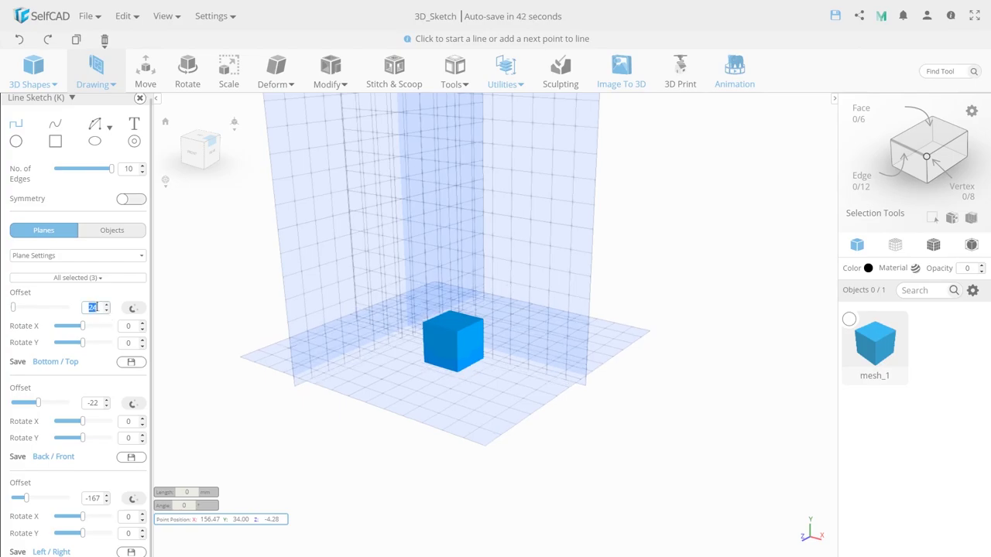
pyautogui.write('0')
pyautogui.press('Return')
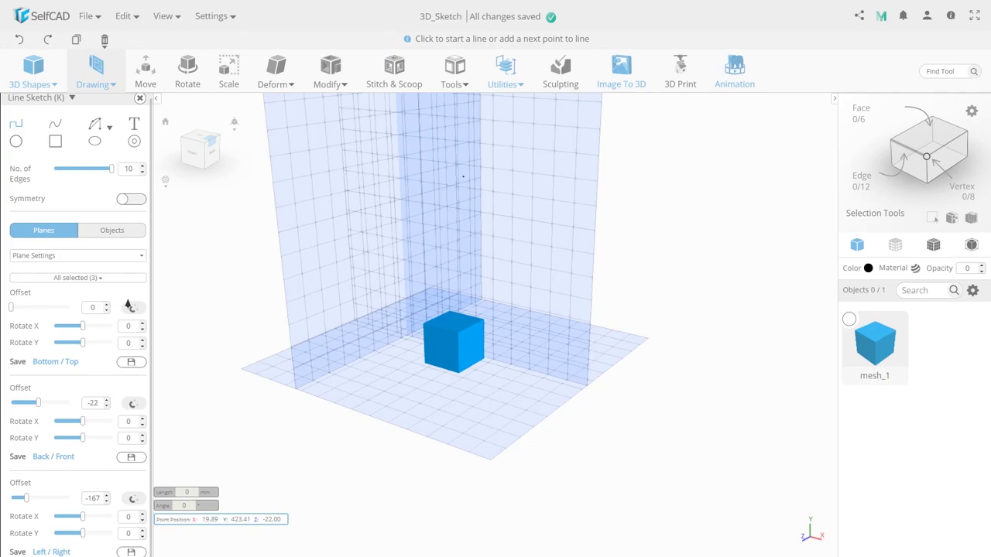
# Step: Position the Bottom / Top plane by picking points in the scene, first at offset 349 and finally at 35
pyautogui.click(130, 307)
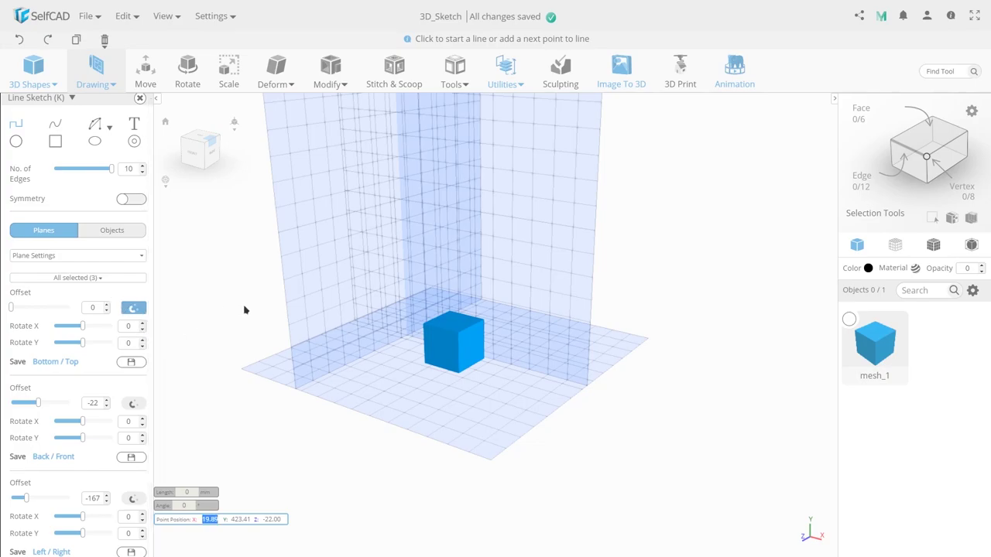
pyautogui.click(340, 226)
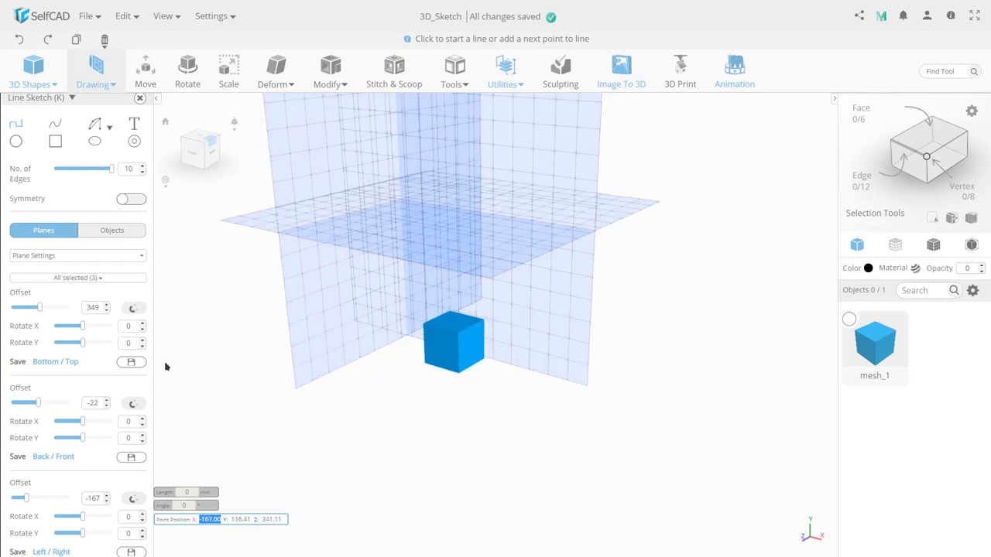
pyautogui.click(130, 308)
pyautogui.click(298, 350)
# Step: Position the Back / Front plane at offset -279 and the Left / Right plane at -316 by picking points in the scene
pyautogui.click(132, 404)
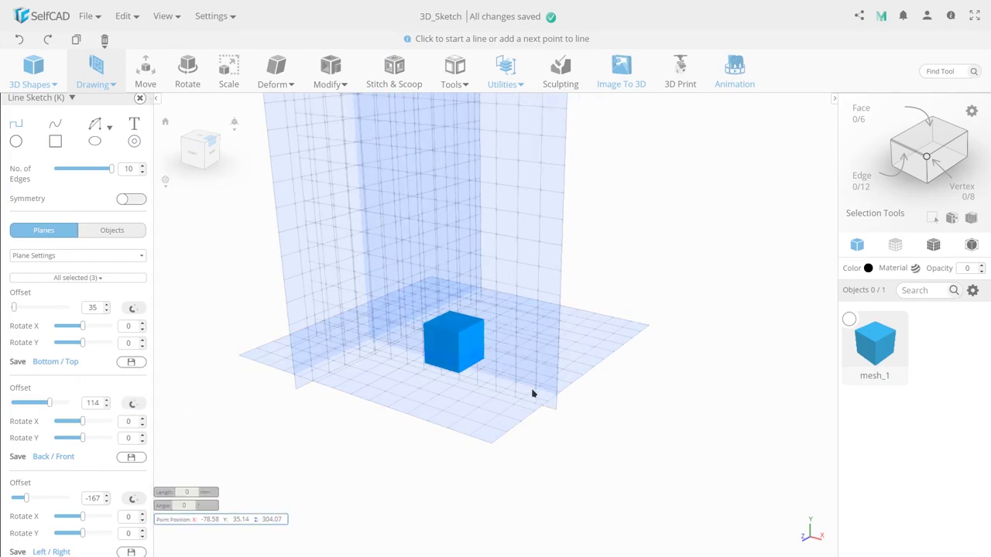
pyautogui.click(610, 332)
pyautogui.click(132, 498)
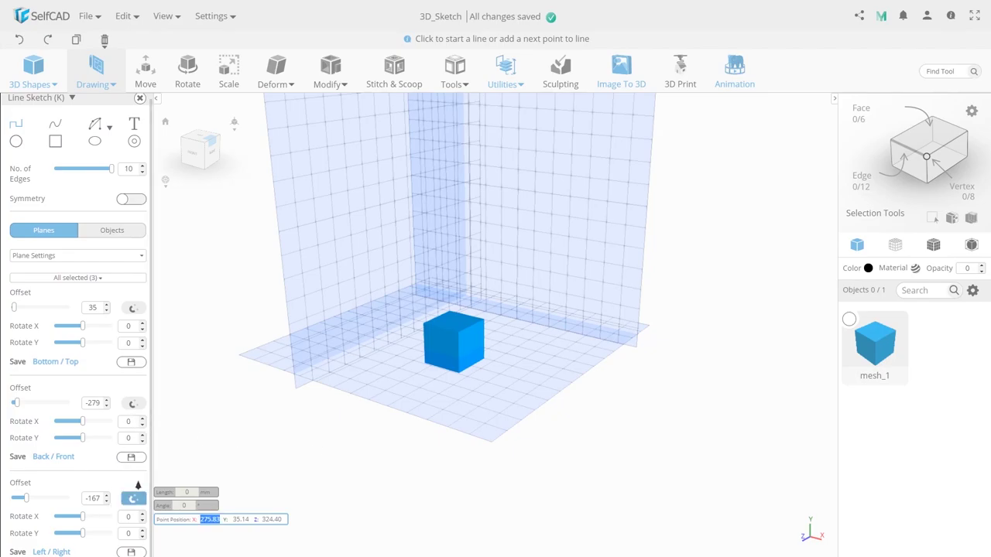
pyautogui.click(236, 457)
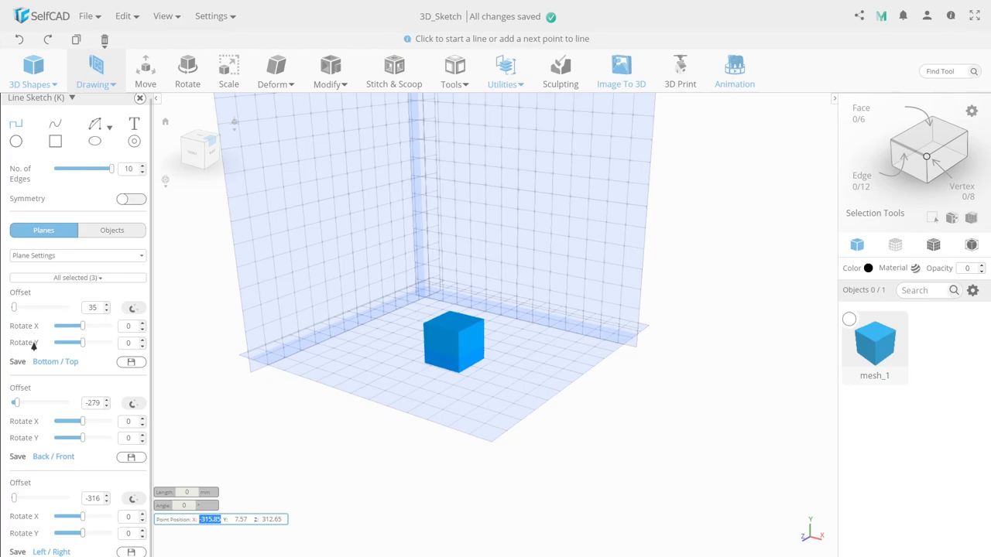
# Step: Tilt the Back / Front plane to Rotate X -6 and Rotate Y 1, and the Left / Right plane to Rotate Y 3
pyautogui.moveTo(81, 329); pyautogui.dragTo(77, 328)
pyautogui.moveTo(86, 328); pyautogui.dragTo(82, 327)
pyautogui.moveTo(82, 421)
pyautogui.mouseDown()
pyautogui.moveTo(91, 423)
pyautogui.moveTo(80, 421)
pyautogui.moveTo(72, 439)
pyautogui.moveTo(83, 439)
pyautogui.mouseUp()
pyautogui.moveTo(84, 521); pyautogui.dragTo(86, 538)
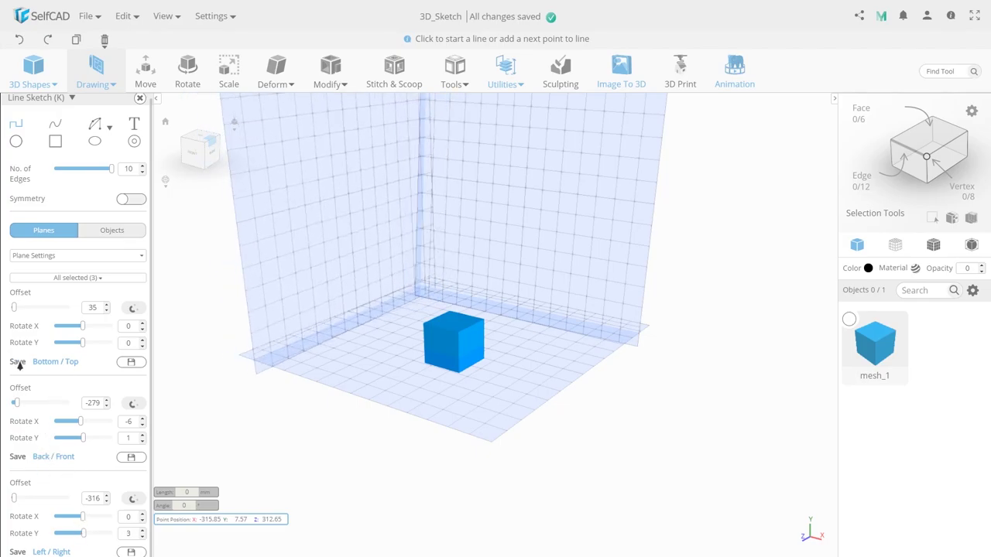
# Step: Save the offset Bottom / Top plane as a custom plane and toggle the original Bottom / Top plane's visibility
pyautogui.click(130, 362)
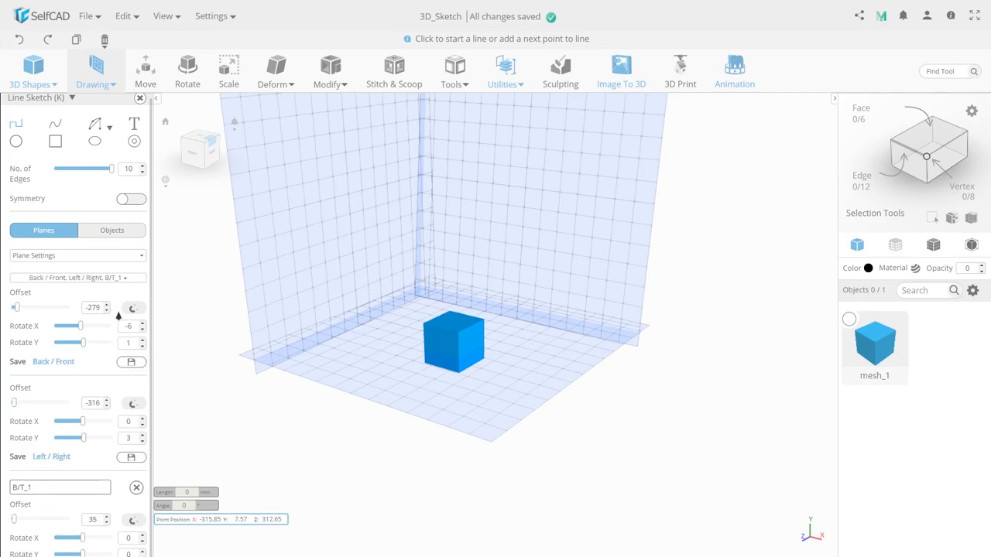
pyautogui.click(122, 279)
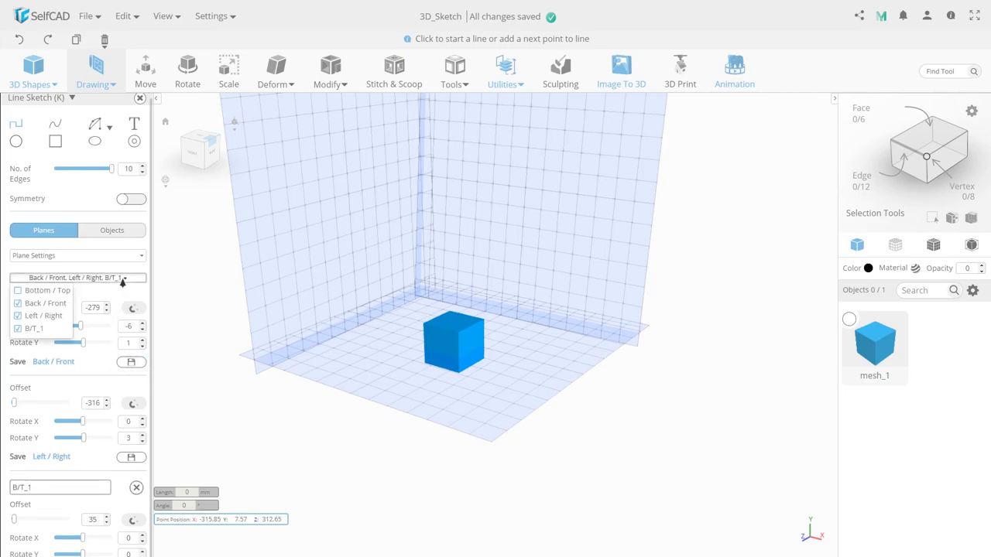
pyautogui.click(36, 291)
pyautogui.click(36, 291)
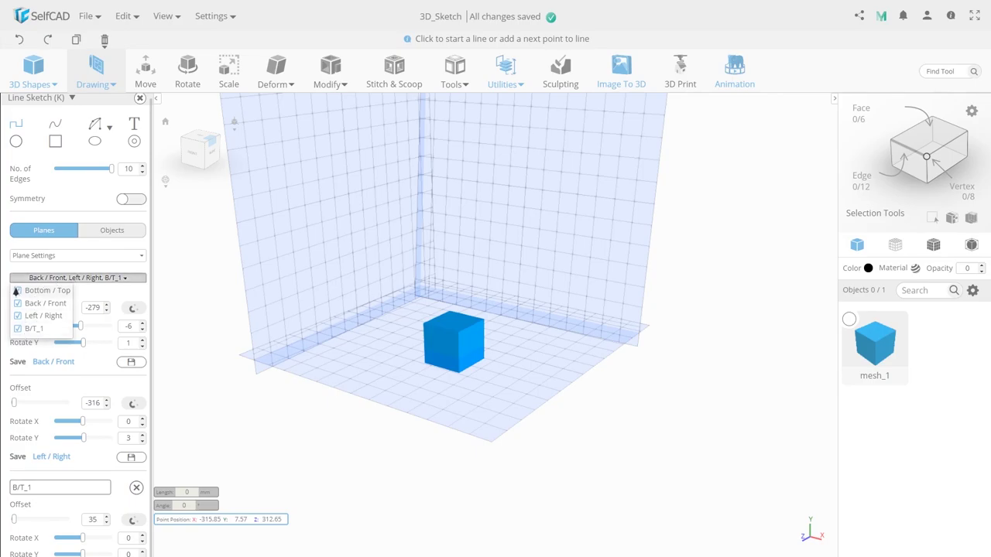
# Step: Show the Bottom / Top plane again and set the Back / Front plane's Rotate X to 9
pyautogui.click(17, 291)
pyautogui.moveTo(67, 421); pyautogui.dragTo(87, 419)
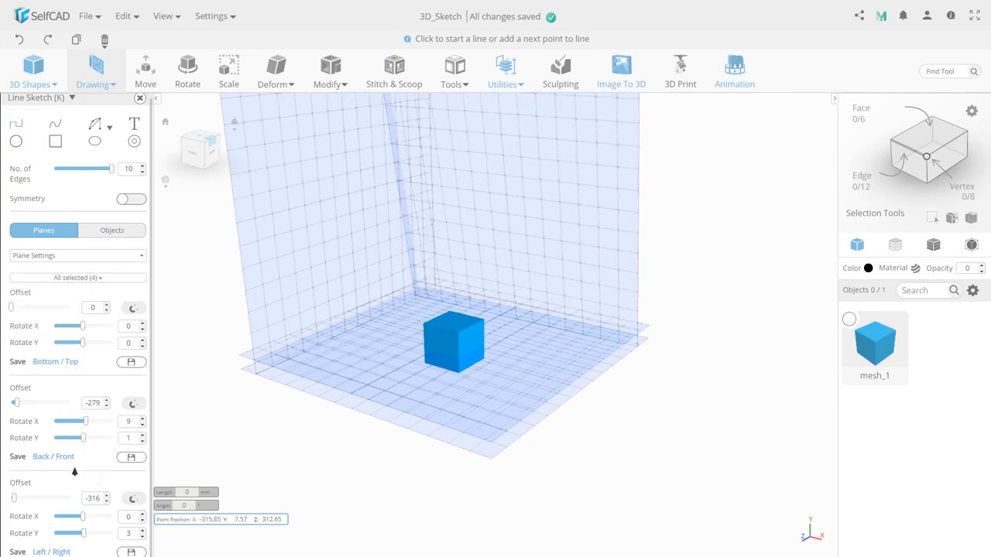
# Step: Rename the saved custom plane B/T_1 to 54 and check its name in the plane list
pyautogui.scroll(-2, 78, 496)
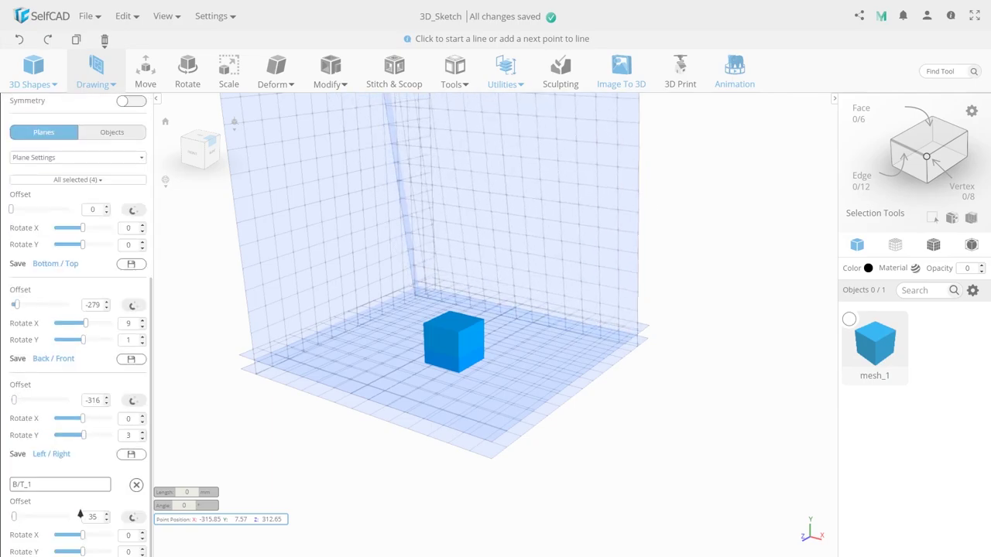
pyautogui.click(24, 488)
pyautogui.write('54')
pyautogui.scroll(2, 62, 307)
pyautogui.click(74, 280)
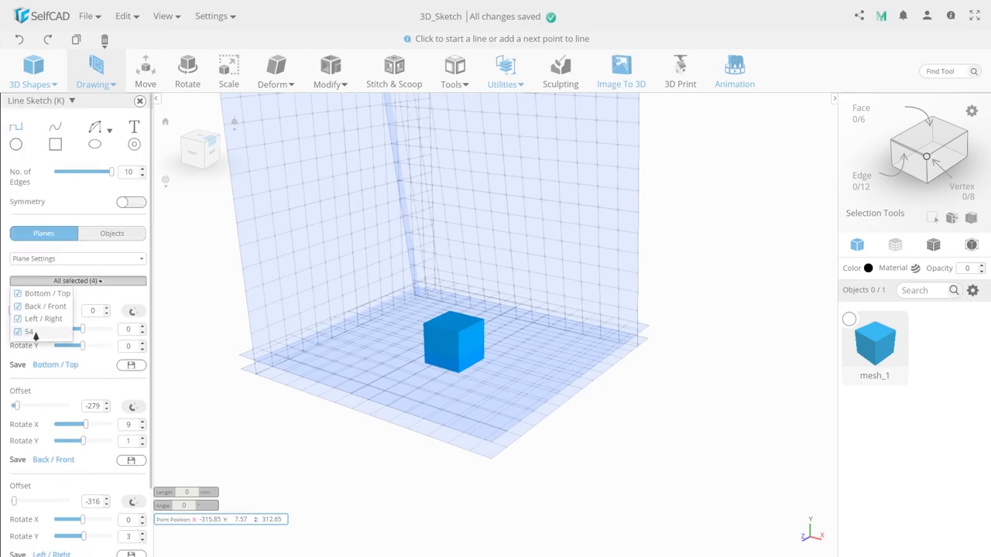
pyautogui.click(80, 283)
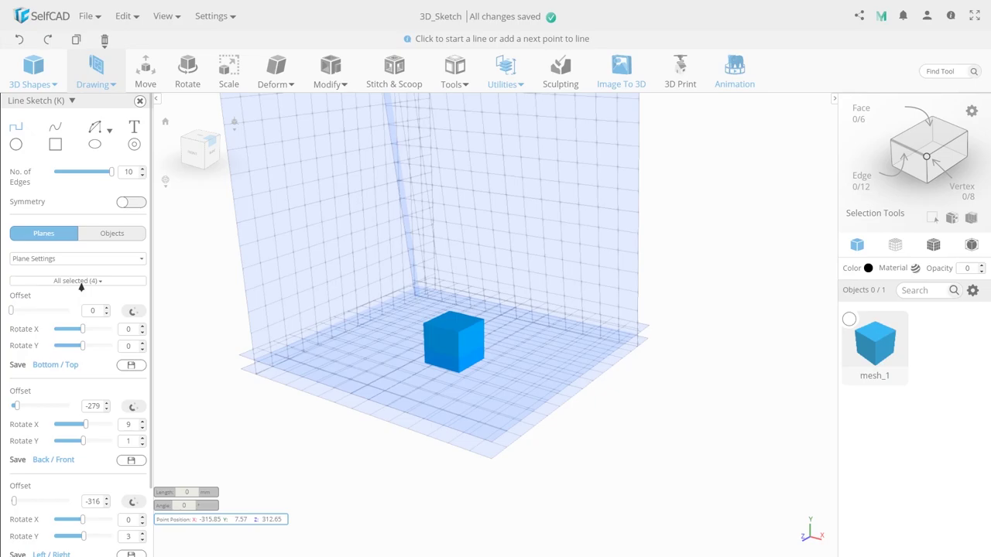
# Step: Show the Profile Settings and use Line Sketch to draw an open V of two connected lines on the Bottom / Top plane beside the cube
pyautogui.click(76, 259)
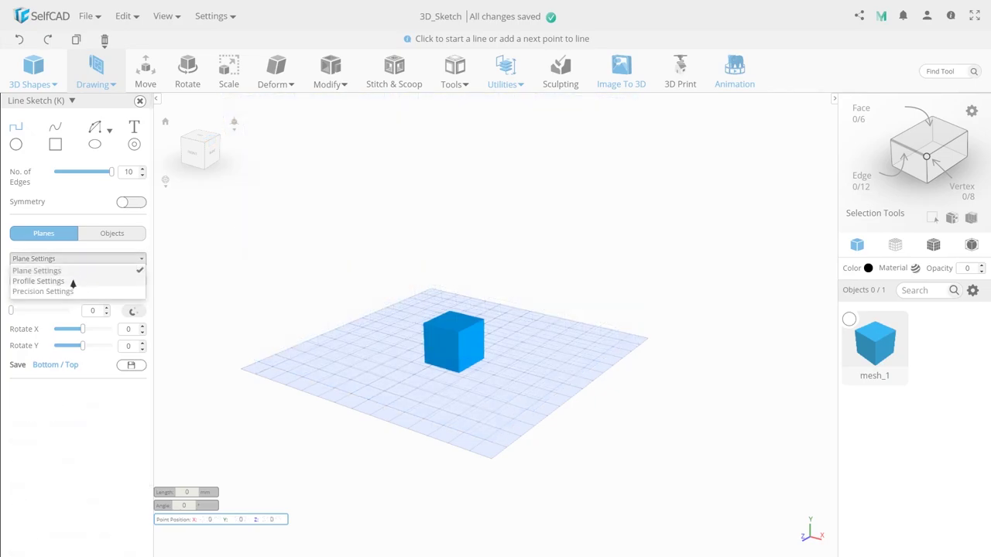
pyautogui.click(38, 281)
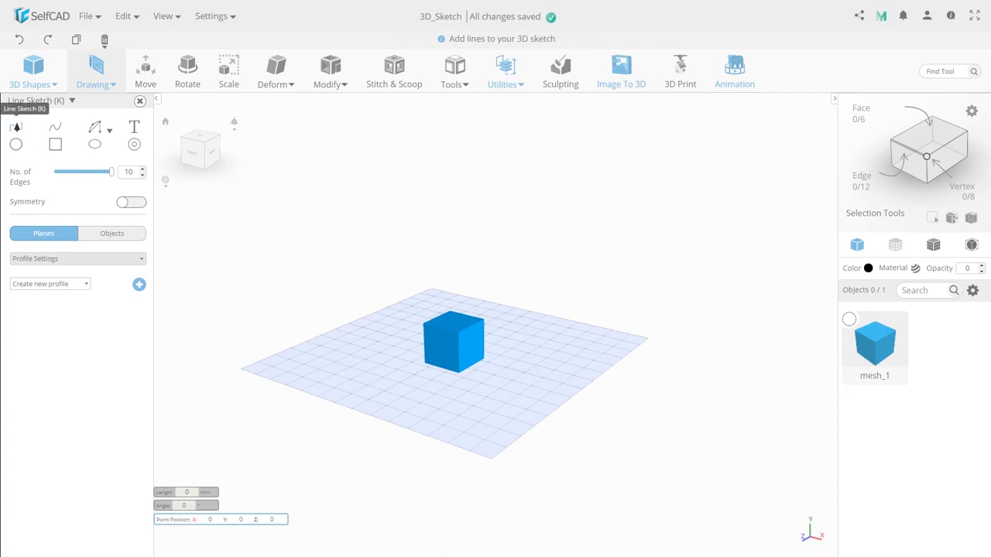
pyautogui.click(16, 126)
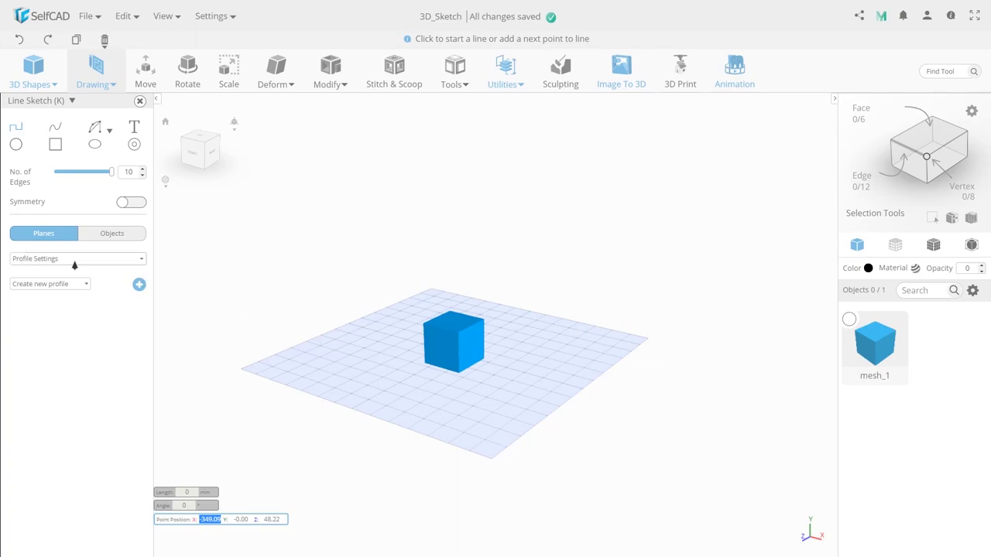
pyautogui.click(349, 349)
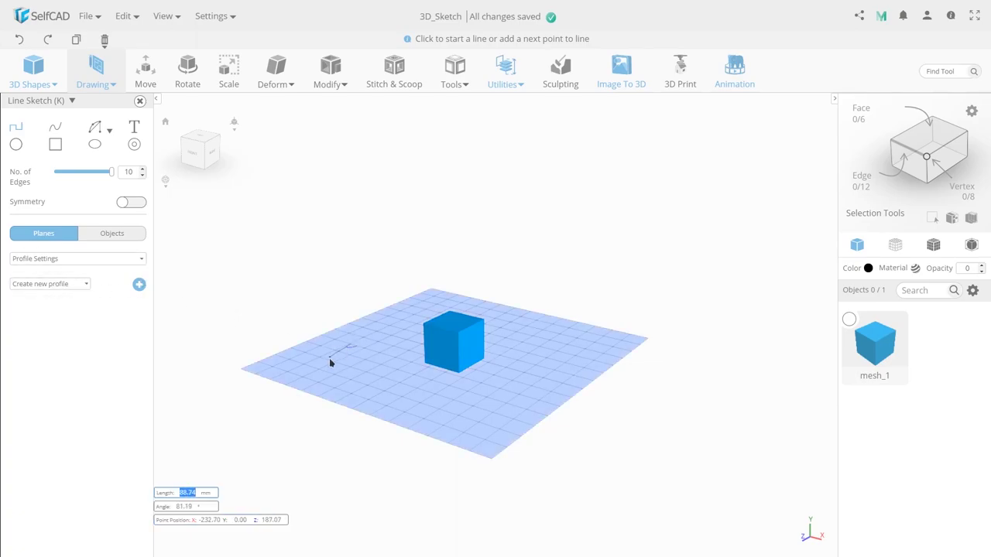
pyautogui.click(306, 371)
pyautogui.click(349, 380)
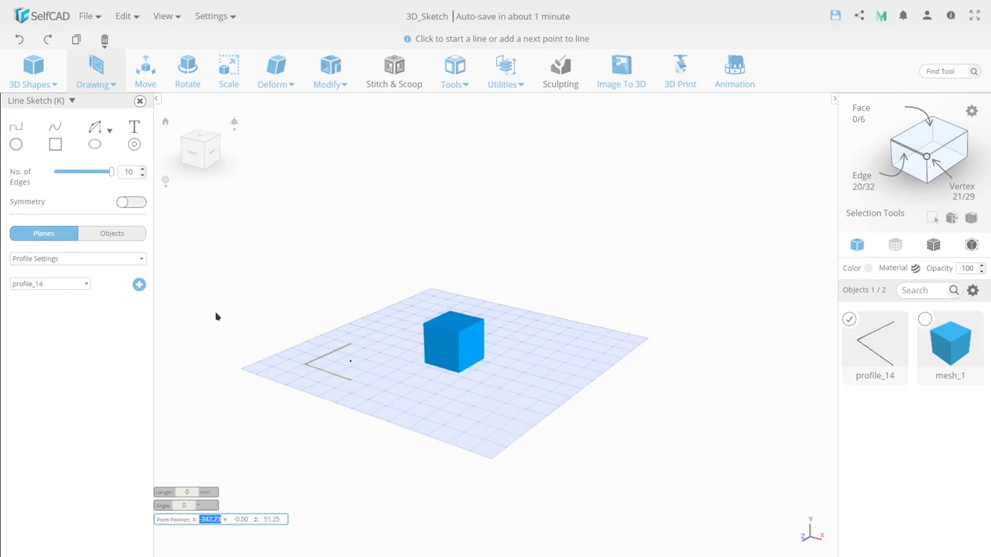
# Step: Start a new profile and sketch a second open V of two connected lines in front of the cube
pyautogui.click(64, 285)
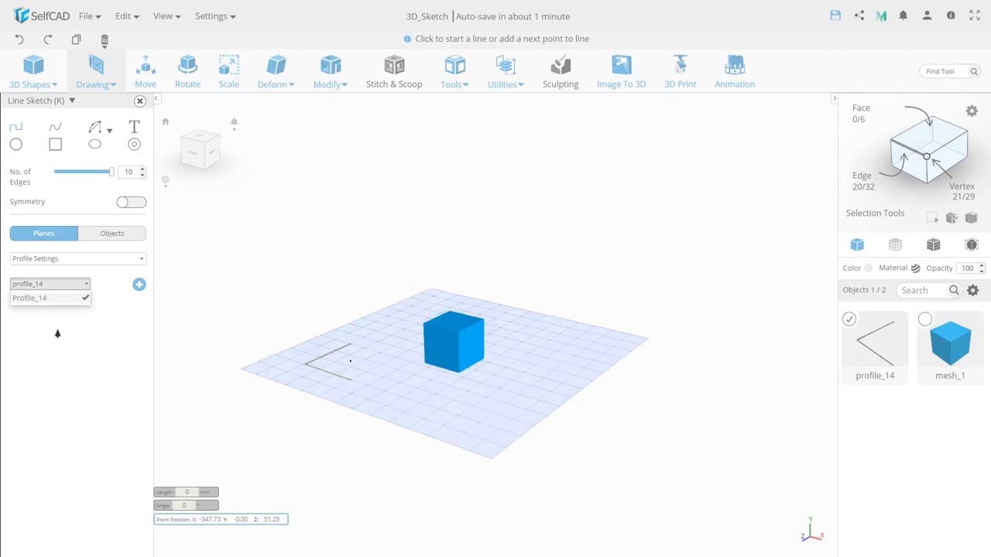
pyautogui.click(139, 287)
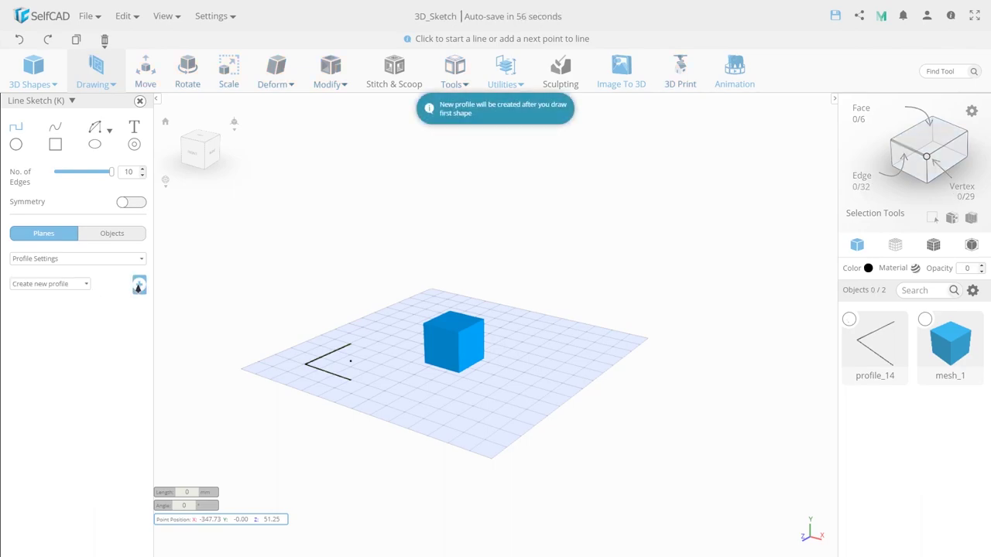
pyautogui.click(367, 387)
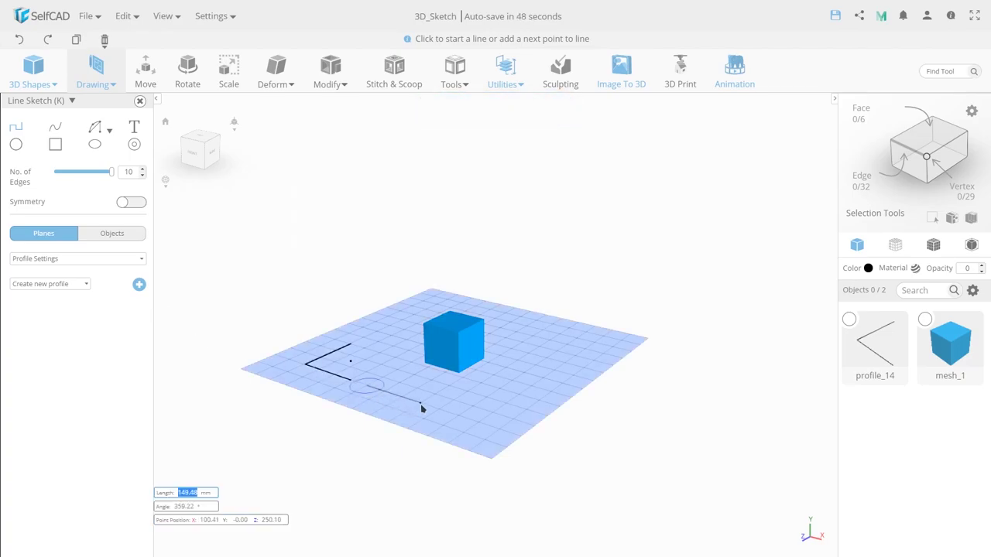
pyautogui.click(422, 408)
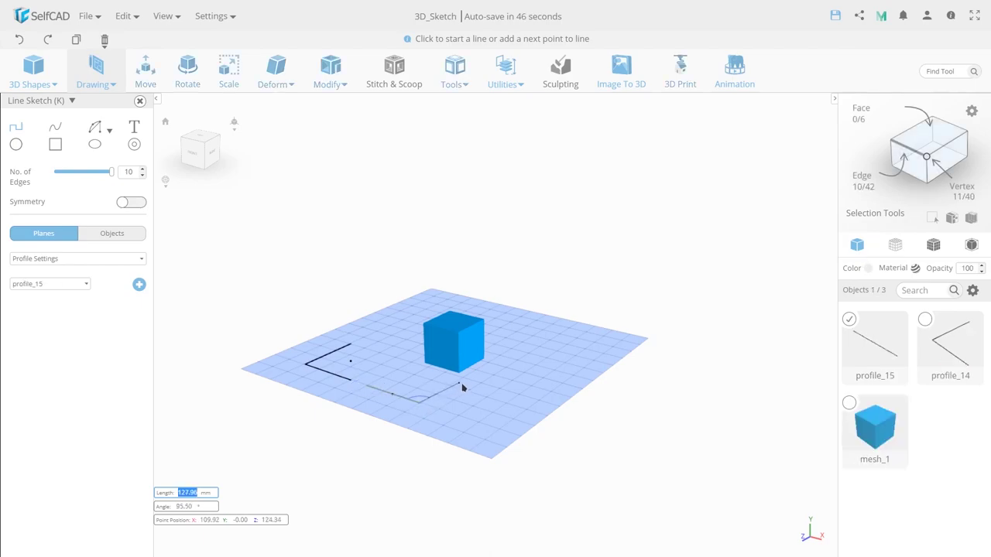
pyautogui.doubleClick(462, 379)
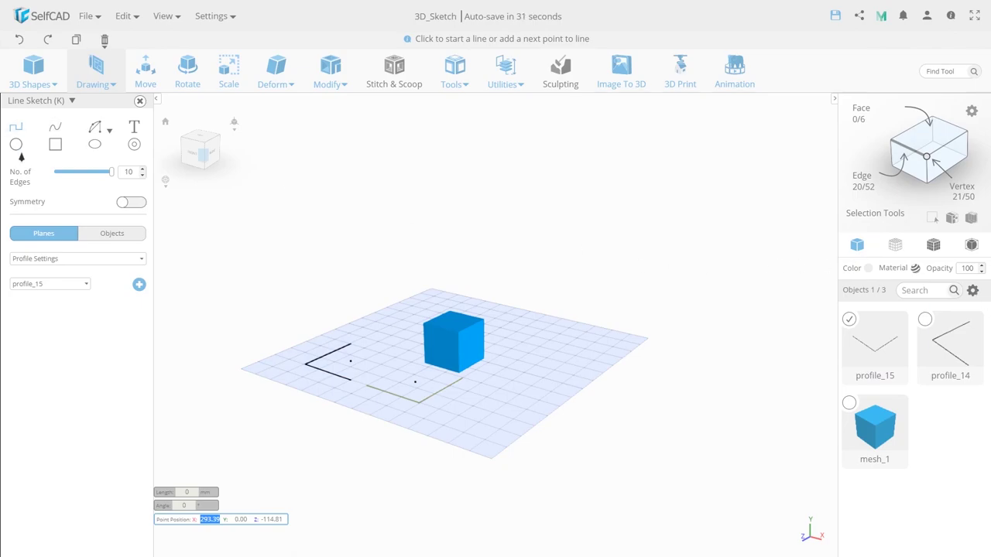
# Step: Switch the active profile between profile_14 and profile_15, choose to create a new profile, and reselect profile_15
pyautogui.click(69, 284)
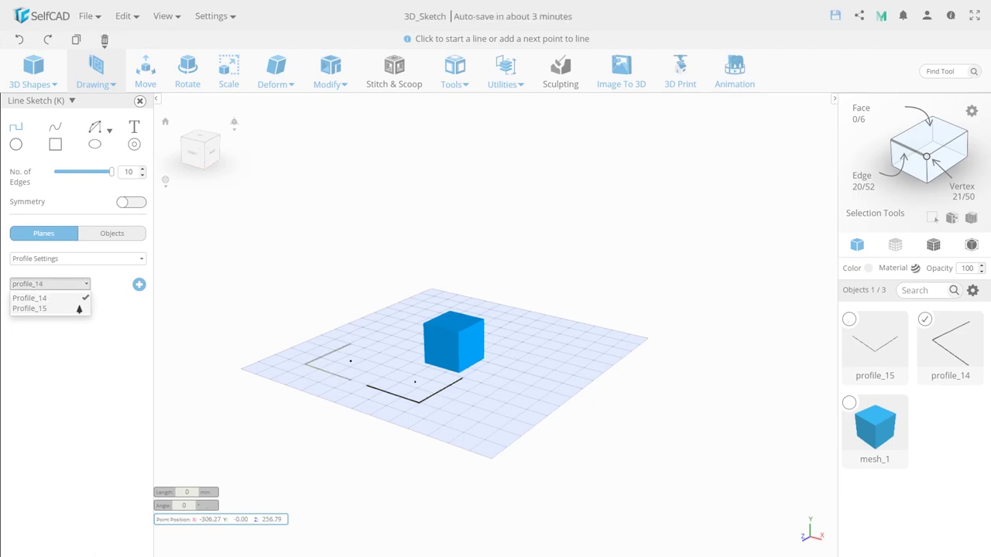
pyautogui.click(121, 342)
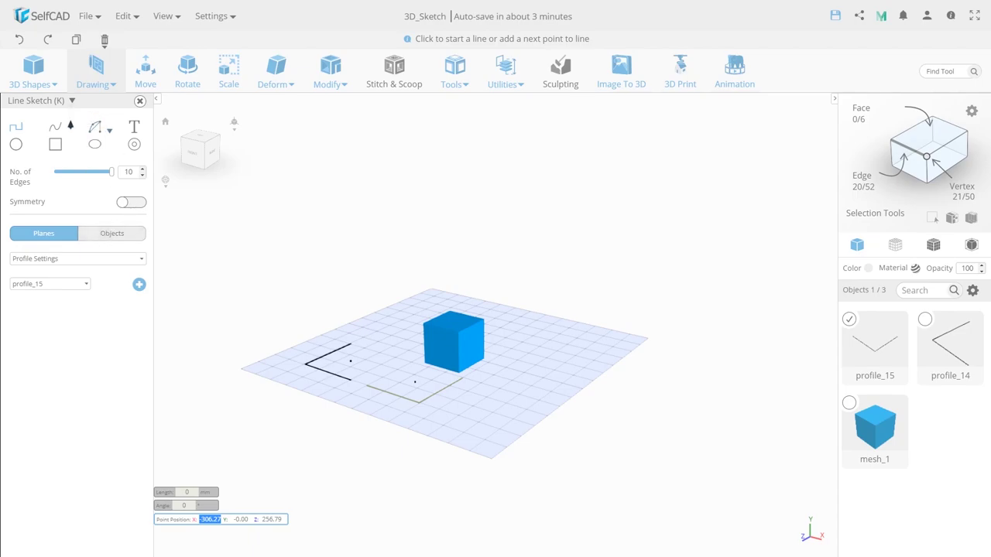
pyautogui.click(35, 284)
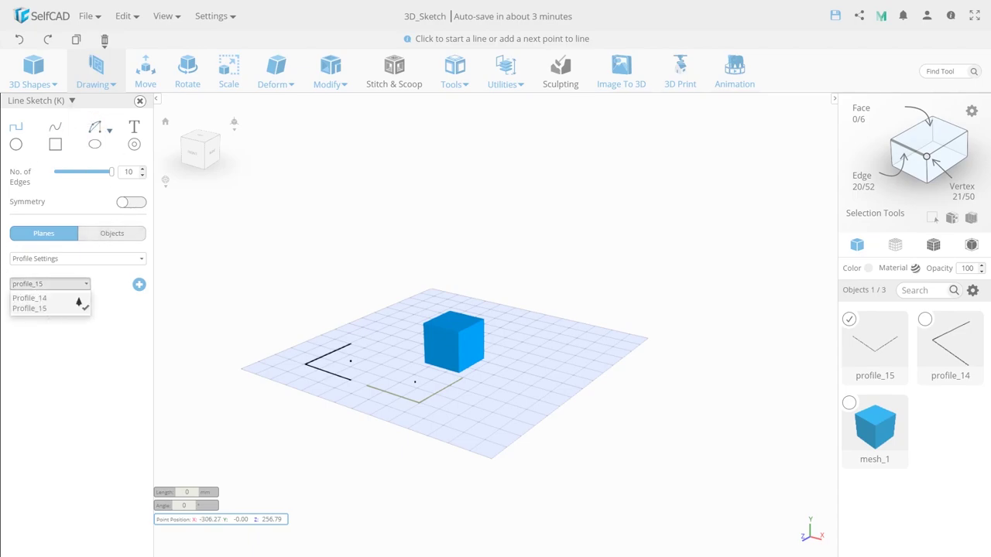
pyautogui.click(139, 284)
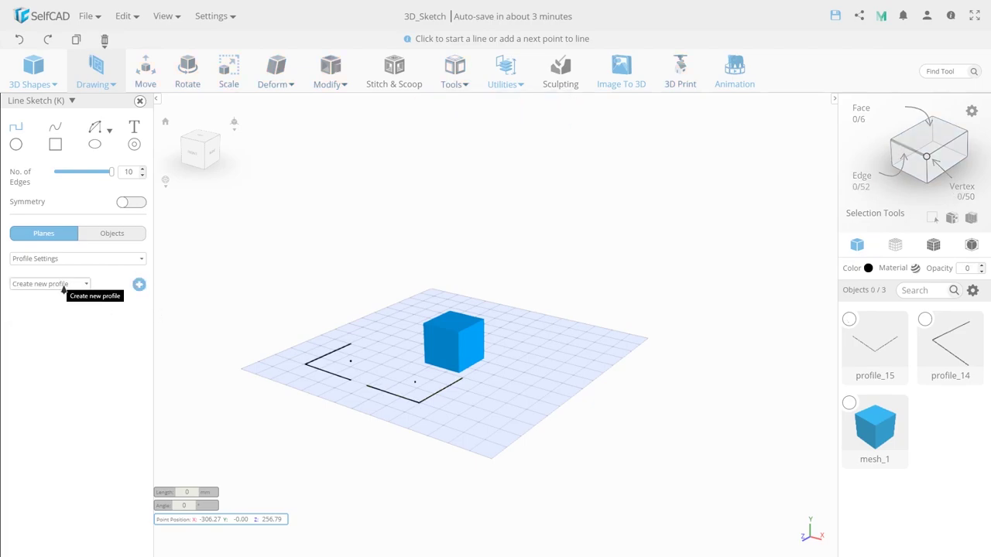
pyautogui.click(849, 320)
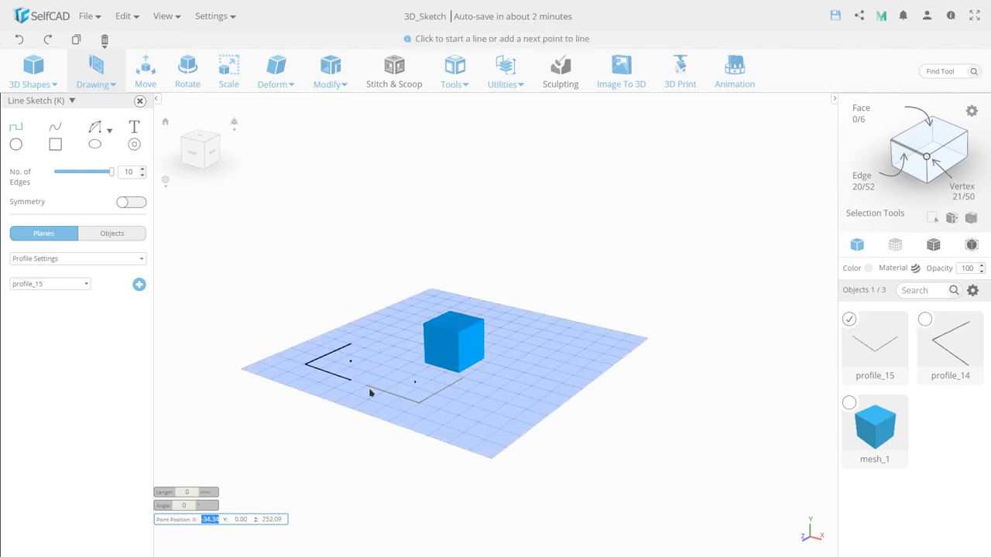
# Step: Sketch a four-sided shape with Line Sketch on the plane in front of the cube while profile_15 is active
pyautogui.click(469, 392)
pyautogui.click(439, 405)
pyautogui.click(480, 419)
pyautogui.click(500, 397)
pyautogui.click(473, 385)
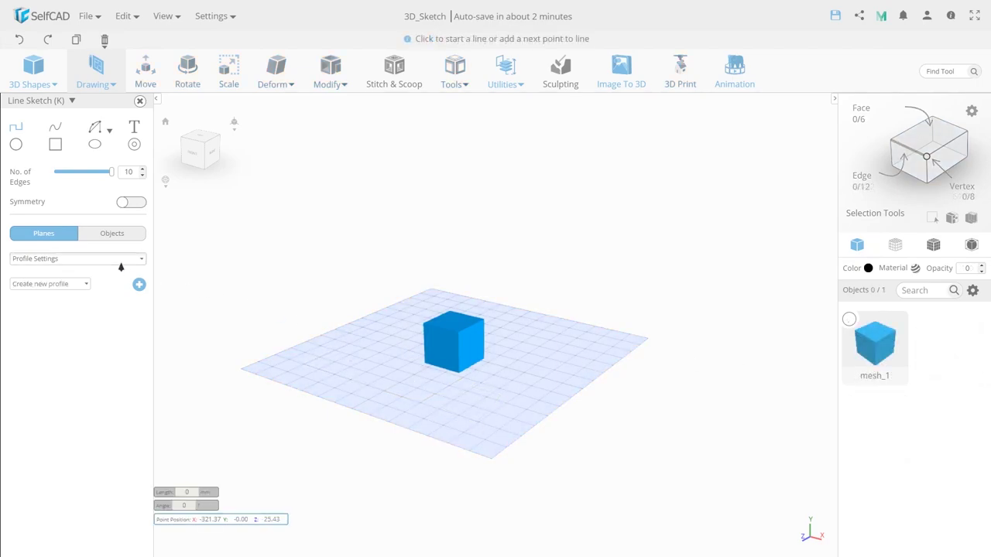
# Step: Show the Precision Settings and limit snapping to Active Profile, turning off All Profiles, Objects and Guides
pyautogui.click(119, 259)
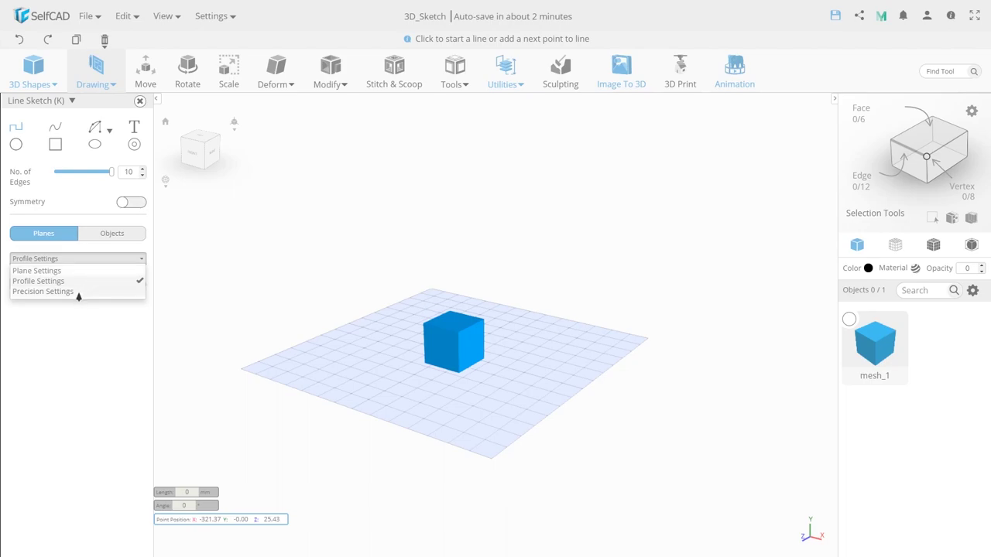
pyautogui.click(77, 292)
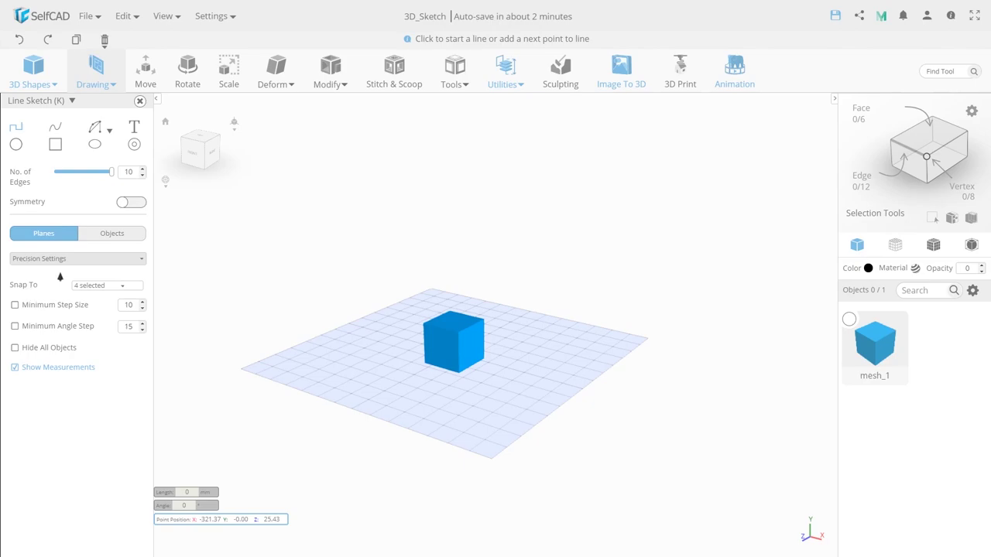
pyautogui.click(121, 286)
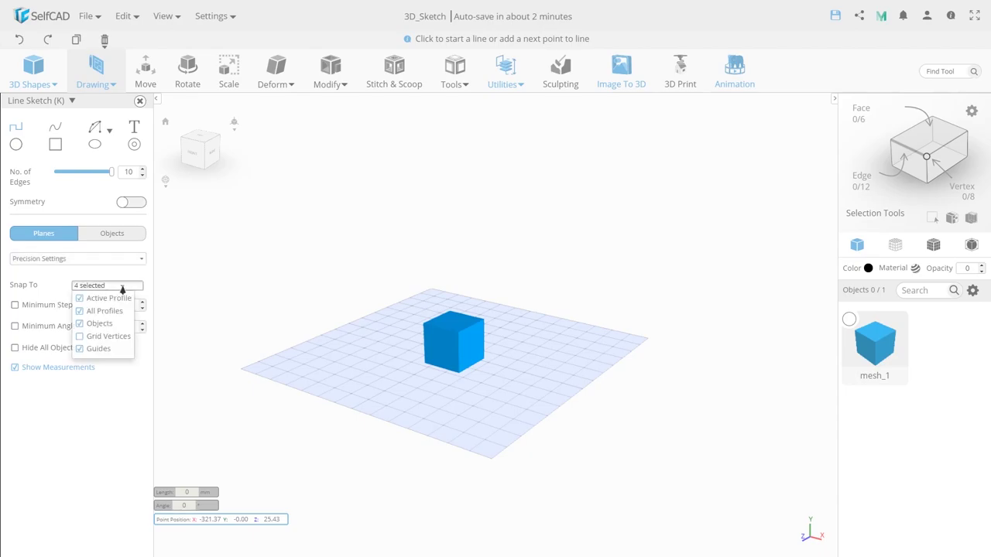
pyautogui.click(81, 323)
pyautogui.click(82, 311)
pyautogui.click(81, 298)
pyautogui.click(128, 349)
pyautogui.click(112, 299)
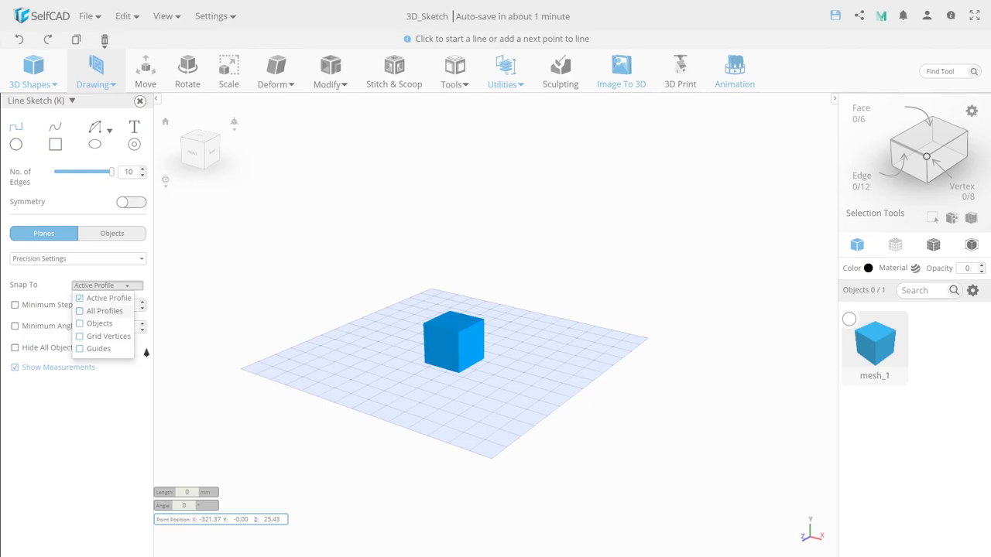
# Step: Sketch a closed triangle with three connected lines on the plane in front of the cube
pyautogui.scroll(3, 404, 392)
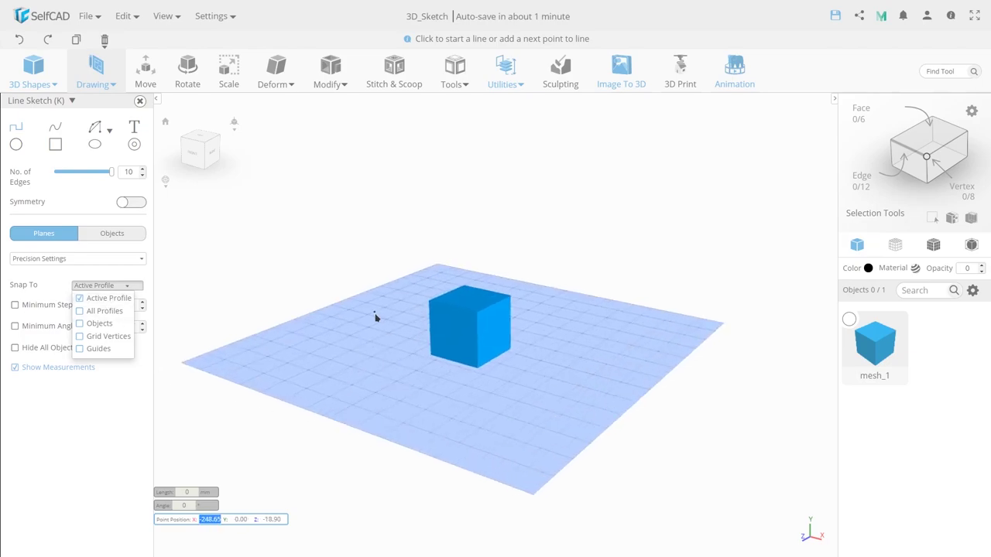
pyautogui.click(416, 374)
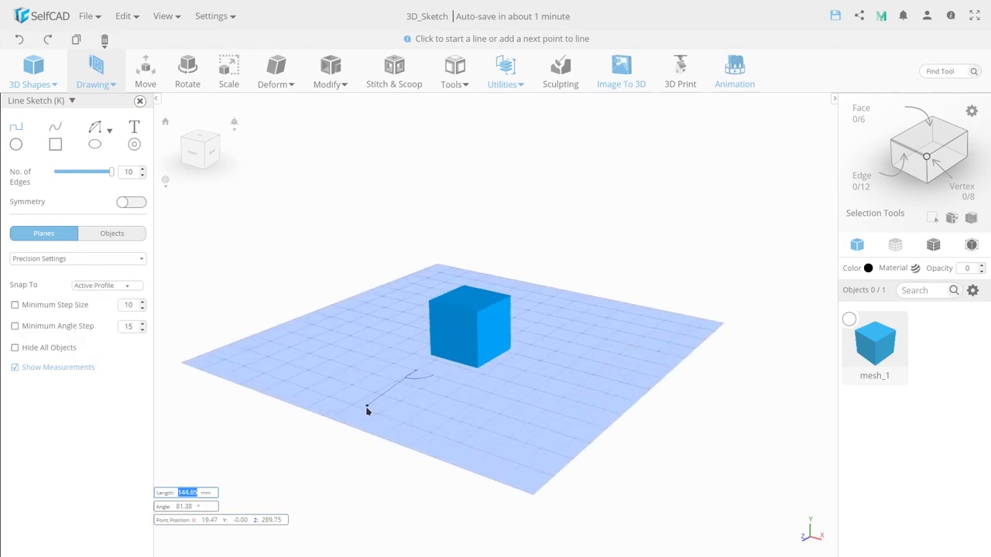
pyautogui.click(354, 404)
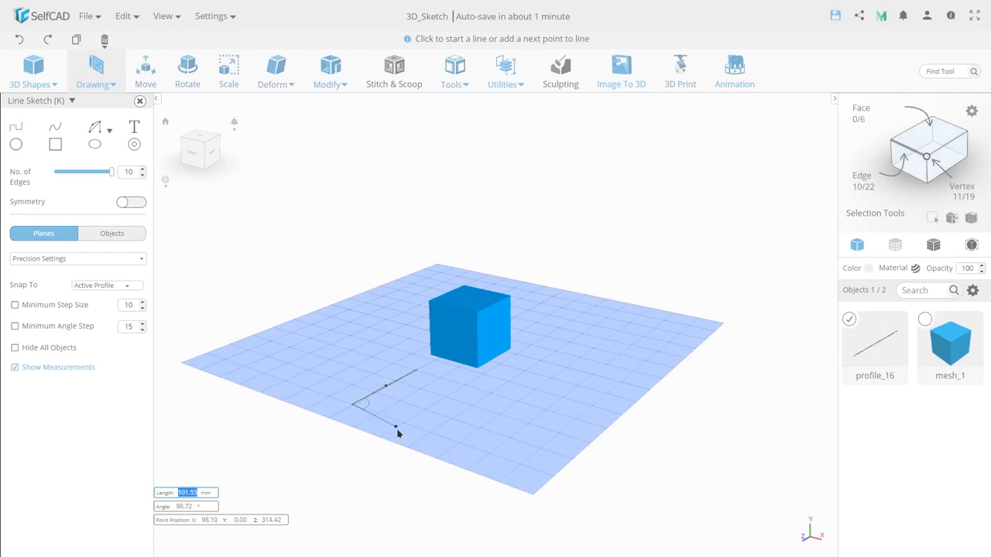
pyautogui.click(430, 432)
pyautogui.click(419, 376)
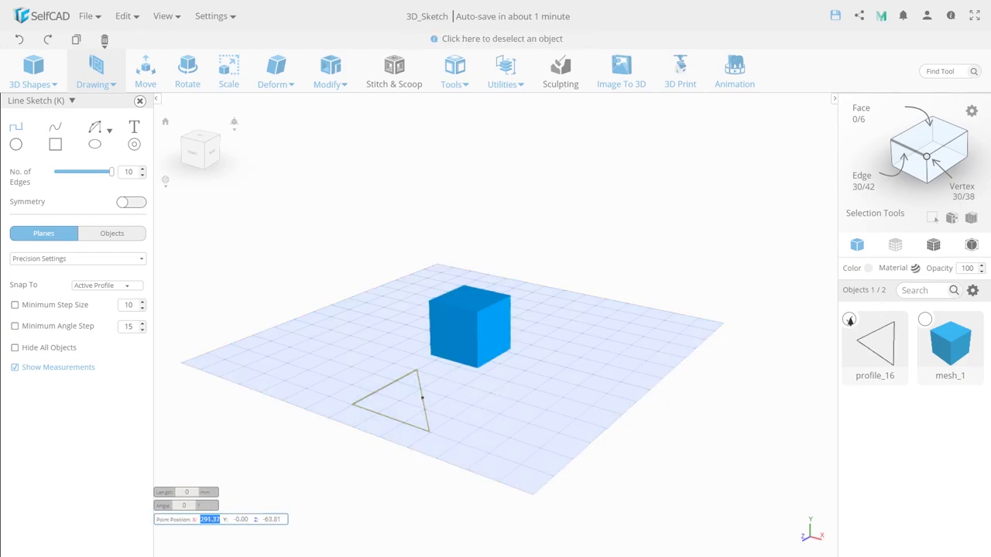
# Step: Deselect the first triangle's profile and sketch a second closed triangle beside it as a new profile
pyautogui.click(518, 394)
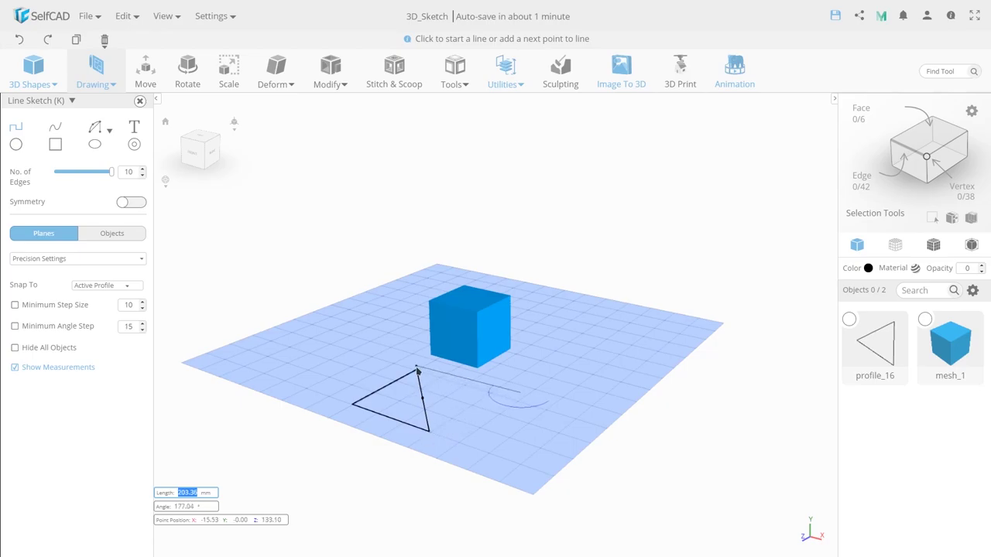
pyautogui.click(474, 453)
pyautogui.click(554, 435)
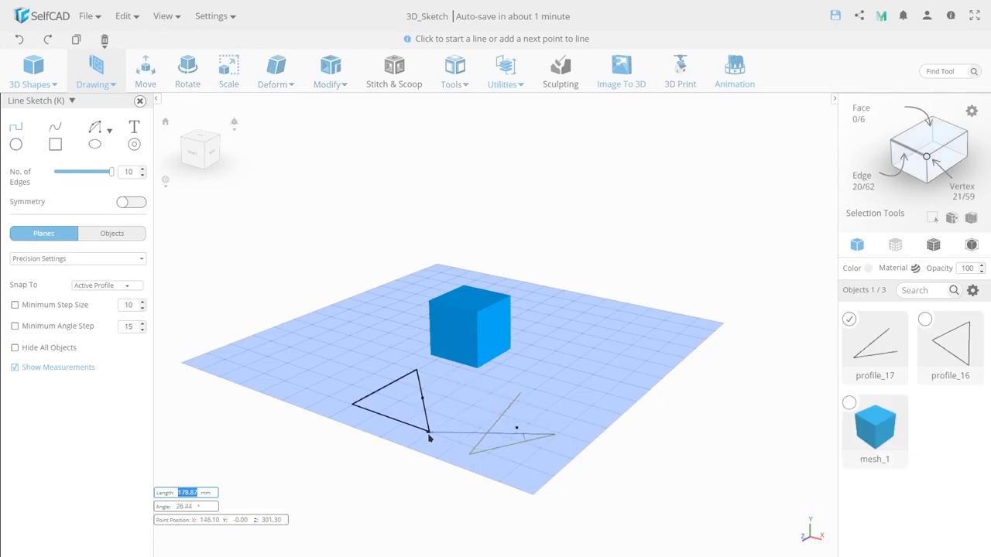
pyautogui.click(521, 396)
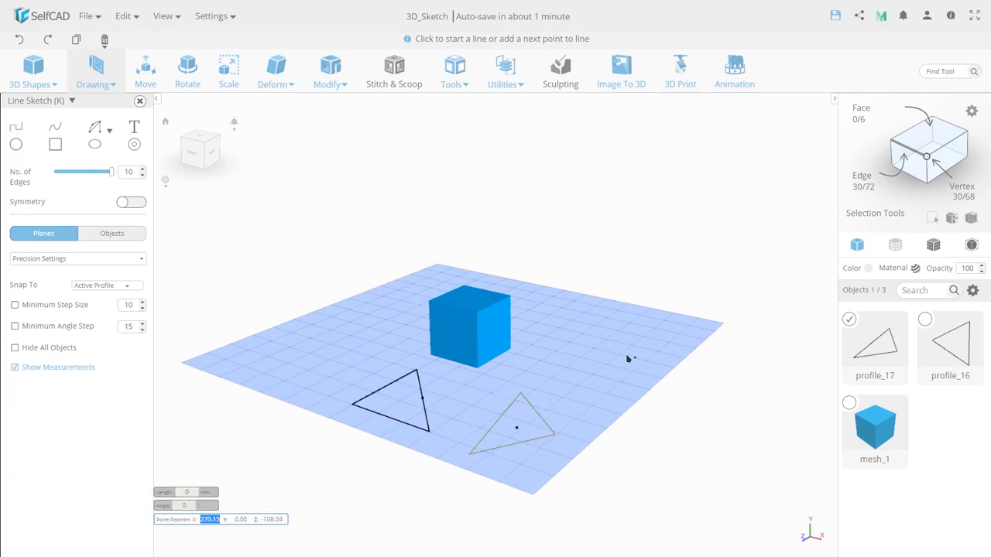
# Step: Enable snapping to All Profiles and sketch a closed triangle as a new profile, joined to one corner of each existing triangle
pyautogui.click(139, 288)
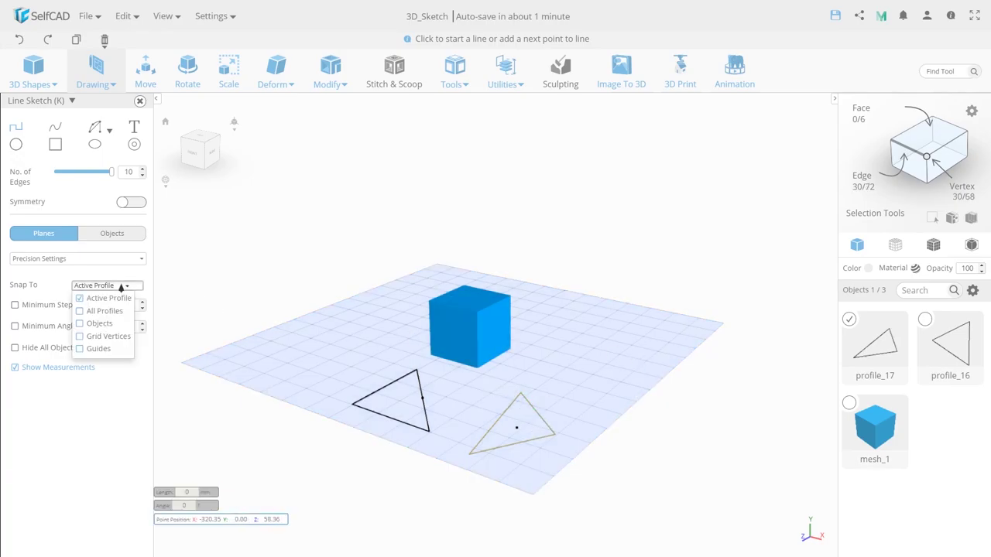
pyautogui.click(80, 310)
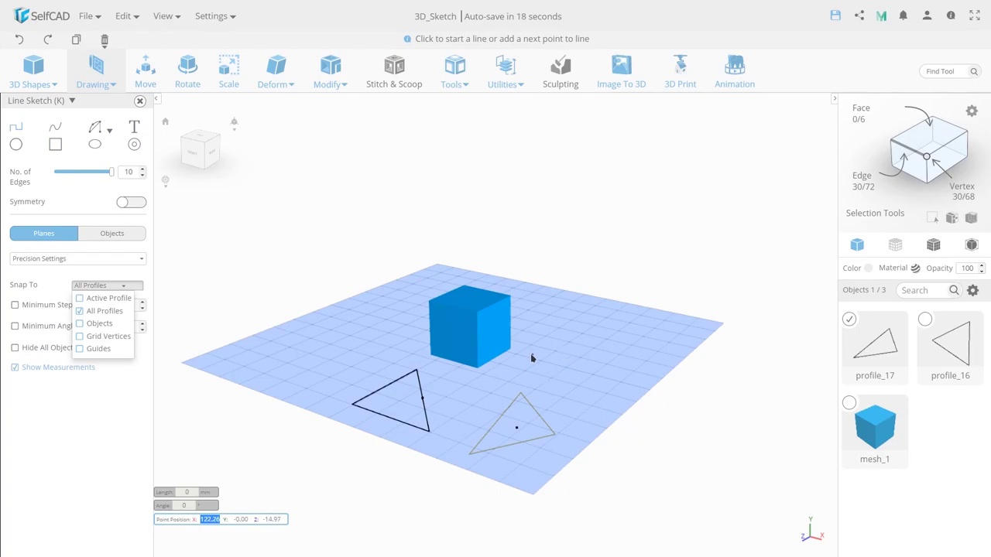
pyautogui.click(534, 360)
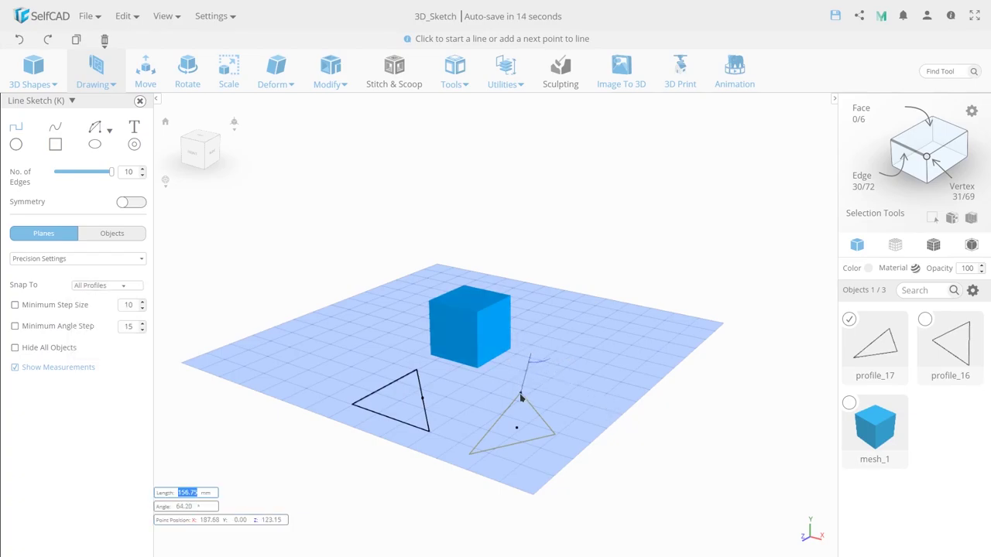
pyautogui.moveTo(498, 382); pyautogui.dragTo(436, 482, button='right')
pyautogui.click(21, 39)
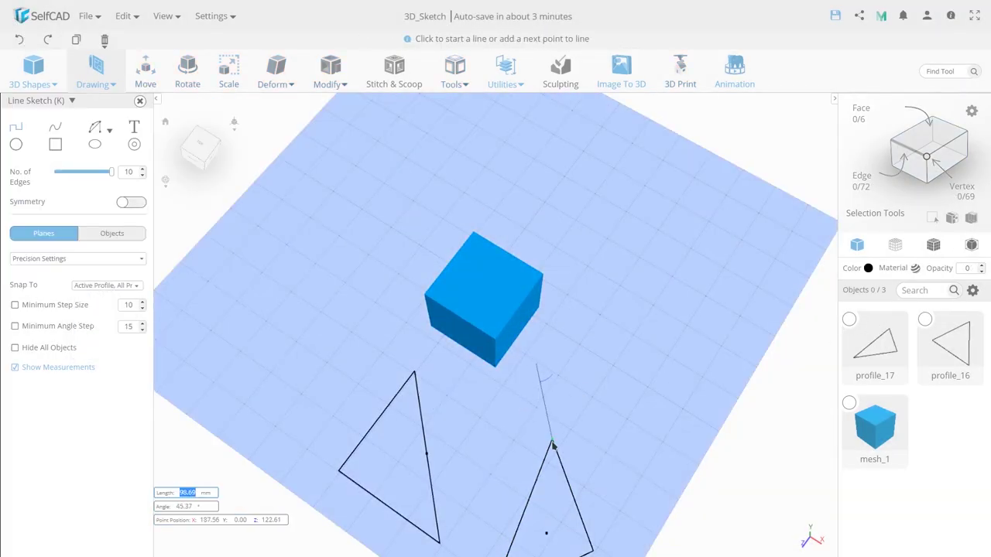
pyautogui.click(441, 542)
pyautogui.click(552, 442)
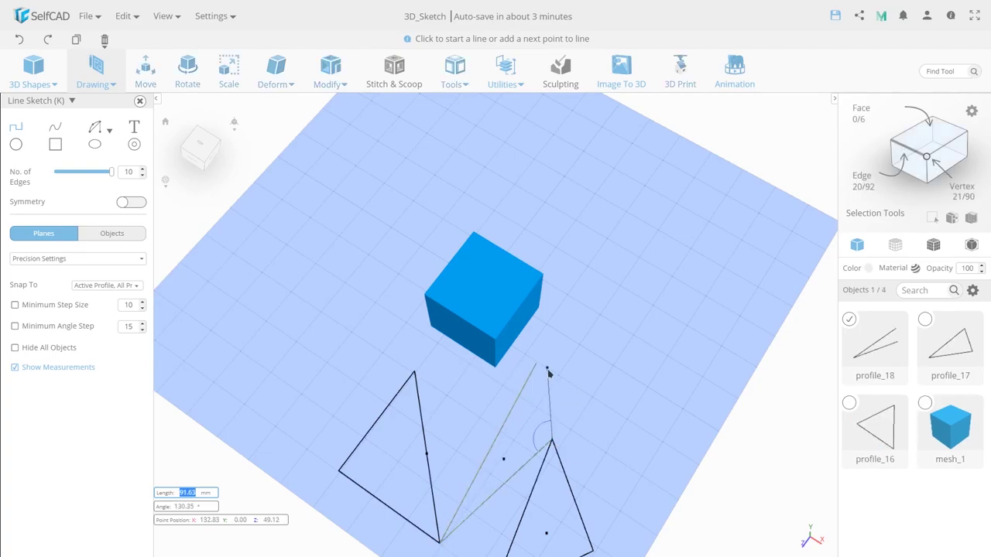
pyautogui.click(536, 364)
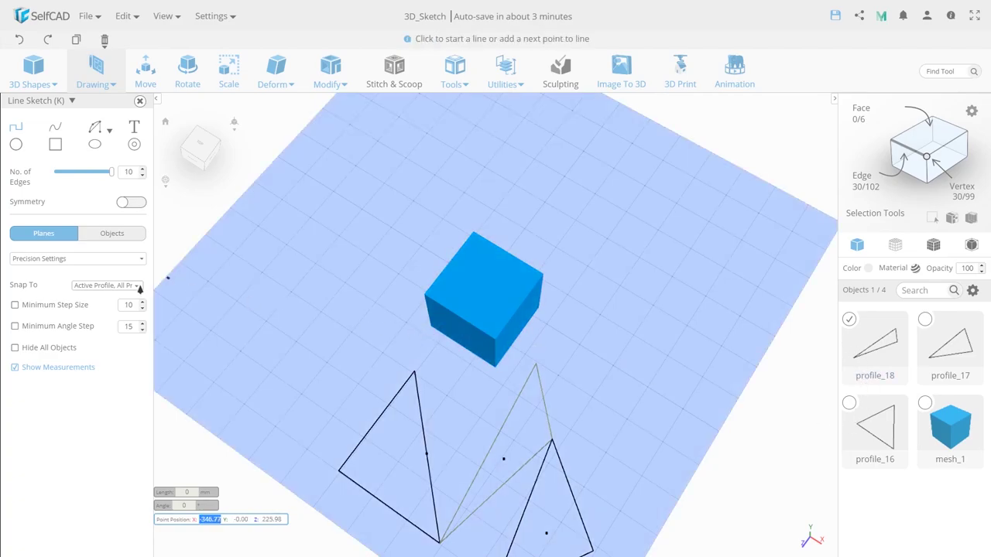
# Step: Limit snapping to Objects and trace the cube's top face from corner to corner with connected lines
pyautogui.click(136, 286)
pyautogui.click(87, 323)
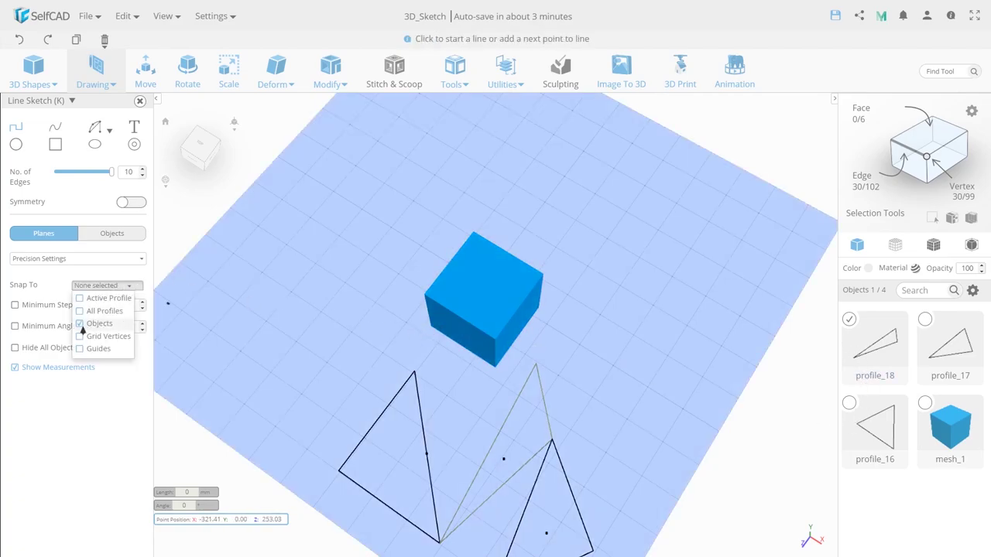
pyautogui.click(496, 342)
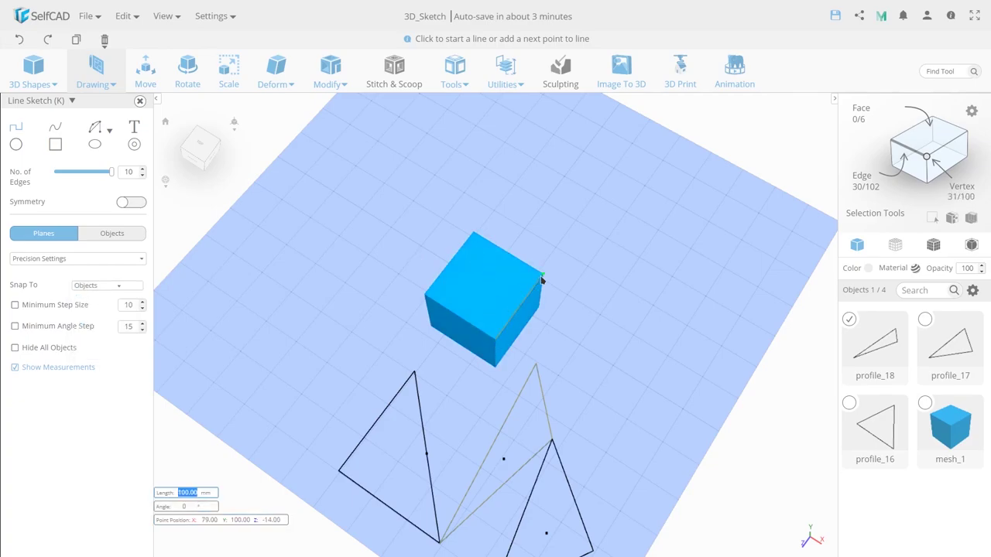
pyautogui.click(473, 234)
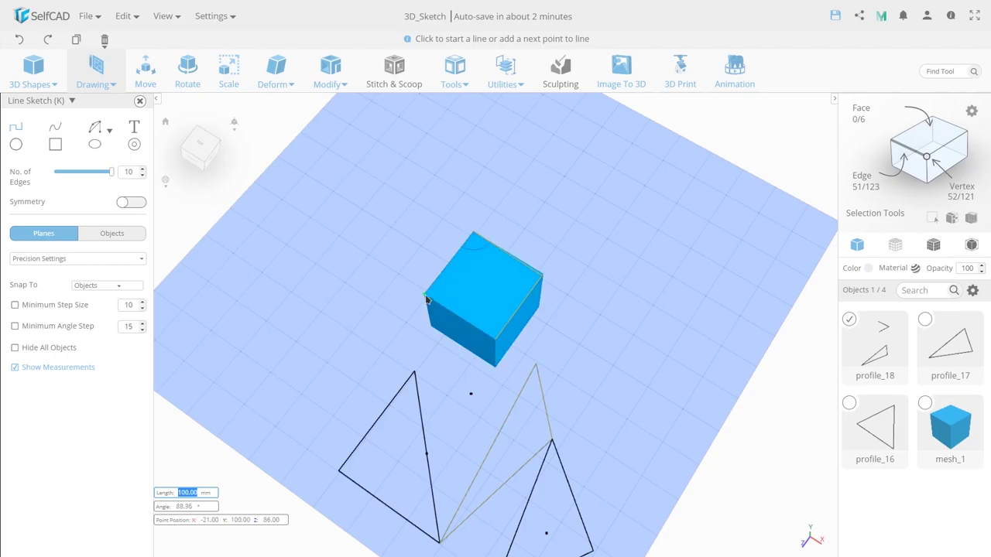
pyautogui.click(489, 330)
pyautogui.moveTo(777, 147); pyautogui.dragTo(679, 93)
# Step: Turn Objects snapping off, on and off again to compare point placement around the cube's lower corners
pyautogui.click(124, 285)
pyautogui.click(81, 323)
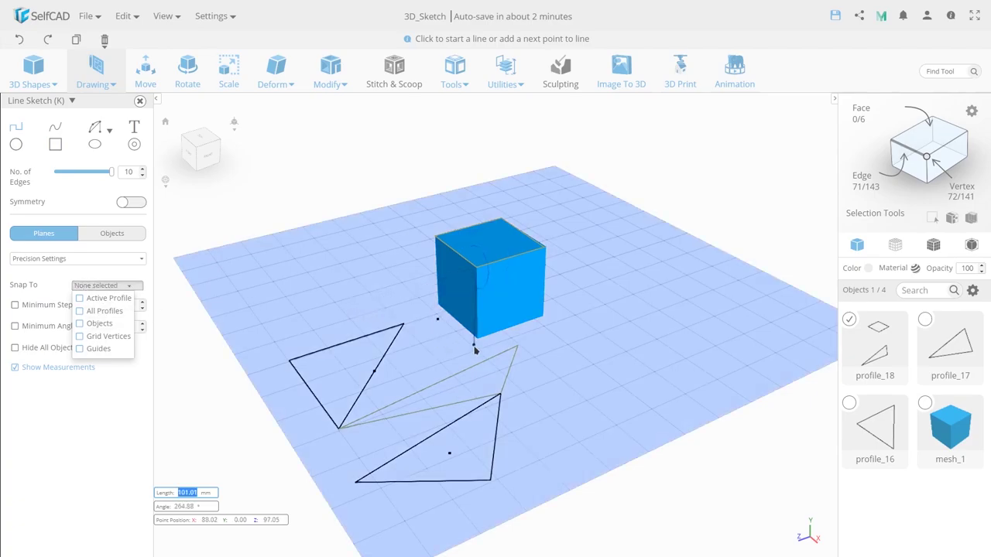
pyautogui.click(473, 348)
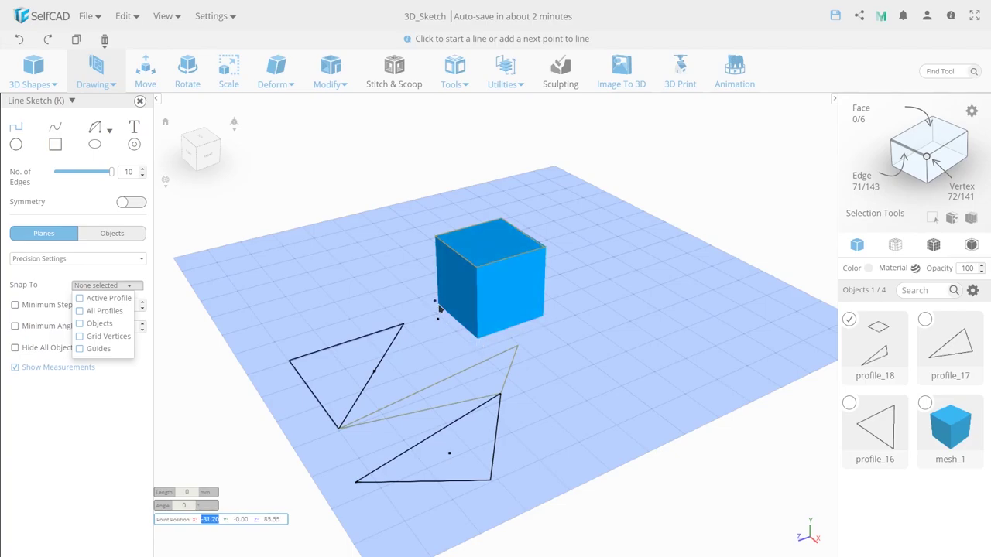
pyautogui.click(99, 323)
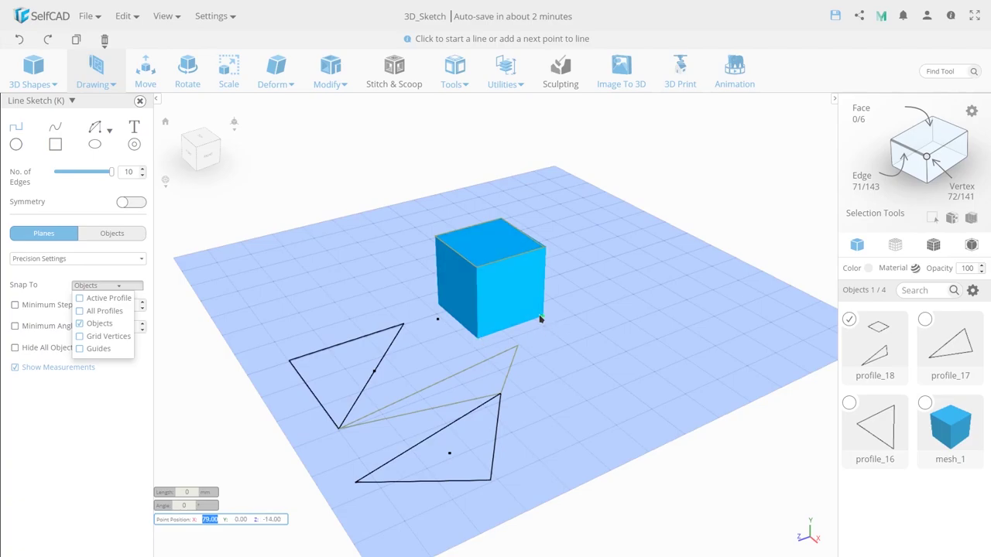
pyautogui.click(99, 323)
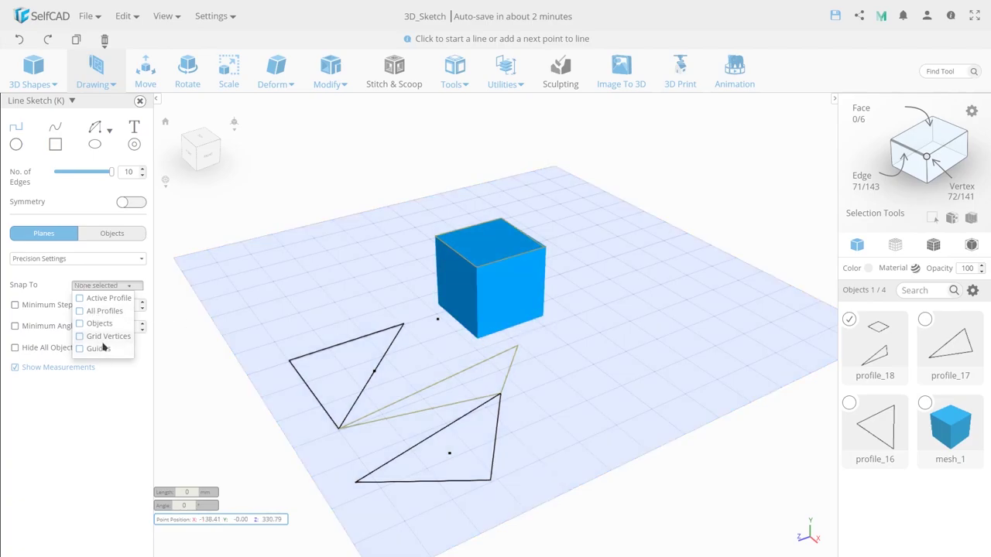
# Step: Show the plane from the top view and enable snapping to Grid Vertices
pyautogui.click(104, 336)
pyautogui.click(196, 139)
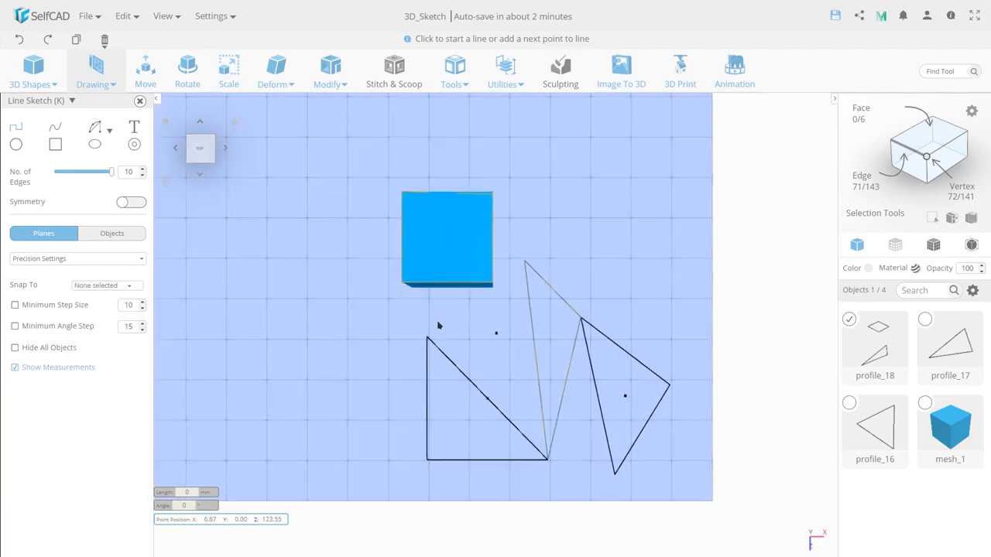
pyautogui.moveTo(436, 325); pyautogui.dragTo(588, 350, button='right')
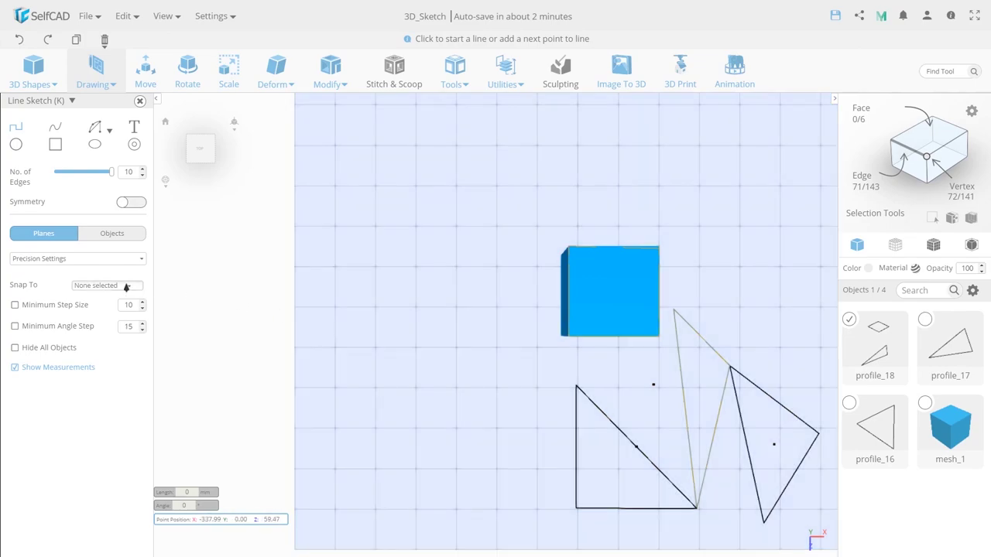
pyautogui.click(107, 286)
pyautogui.click(106, 336)
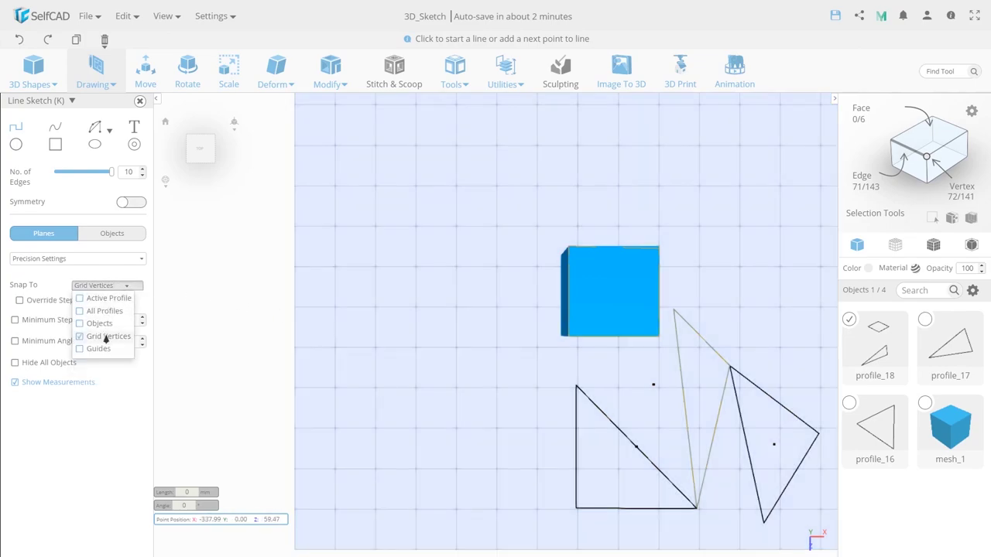
# Step: Sketch an open stepped line of five 50 mm segments on the grid vertices beside the cube
pyautogui.click(417, 268)
pyautogui.click(457, 268)
pyautogui.click(460, 308)
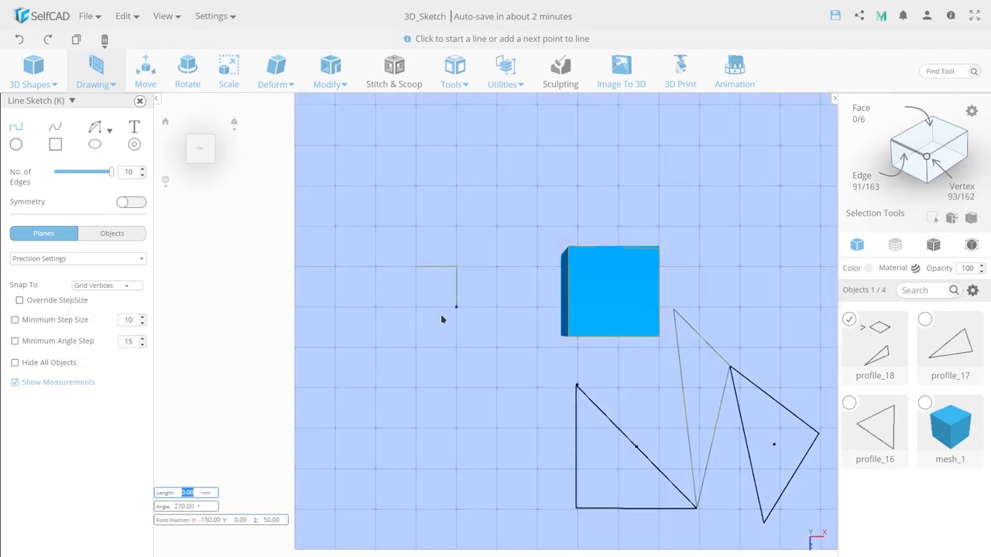
pyautogui.click(419, 312)
pyautogui.click(414, 349)
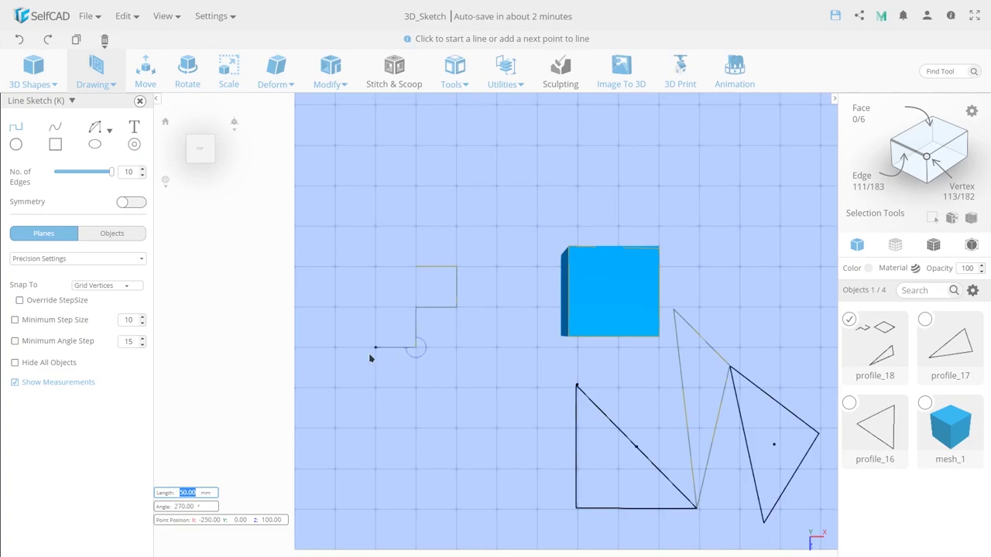
pyautogui.click(380, 343)
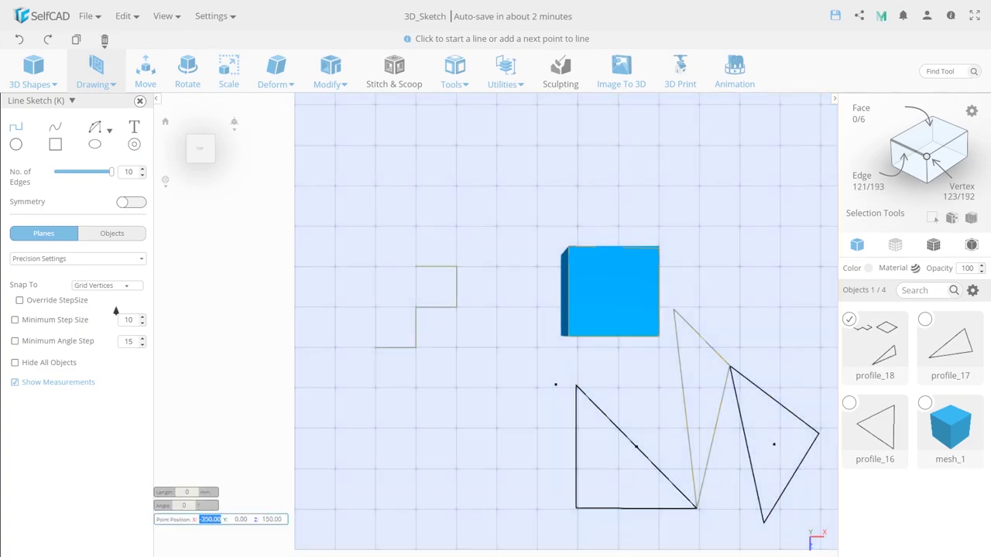
# Step: Limit snapping to Guides and sketch a closed triangle with a corner on each end of the 248.50 mm guide
pyautogui.click(105, 286)
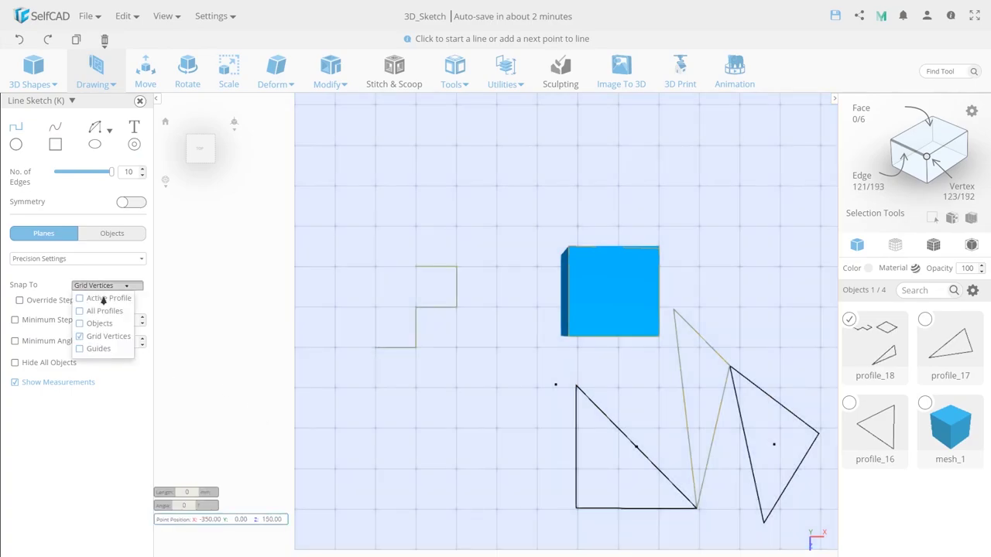
pyautogui.click(99, 341)
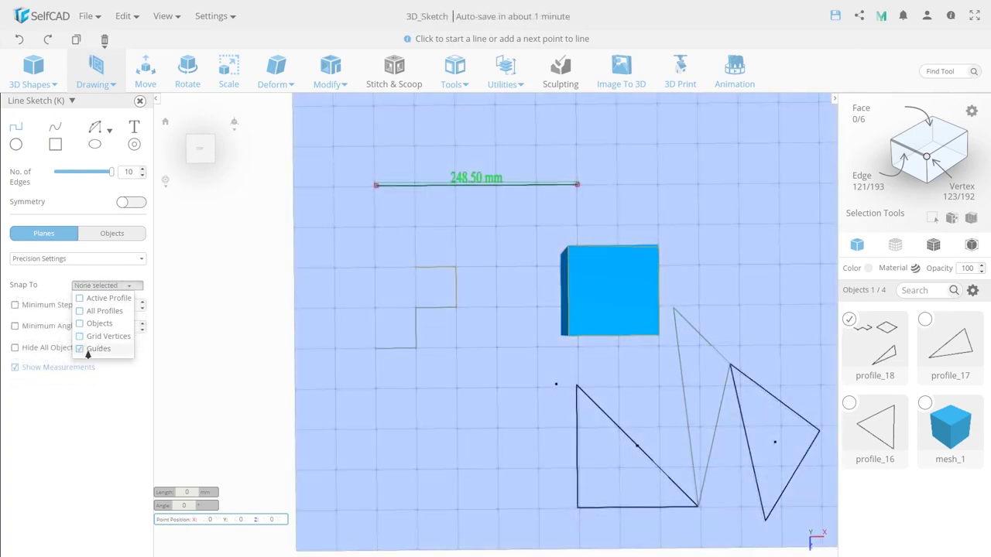
pyautogui.click(377, 188)
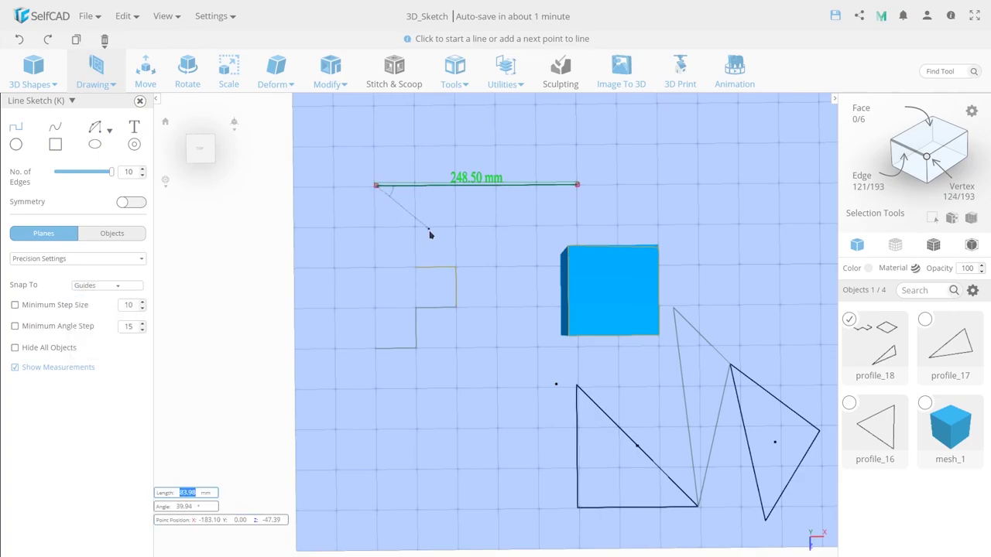
pyautogui.click(464, 256)
pyautogui.click(577, 186)
pyautogui.click(378, 185)
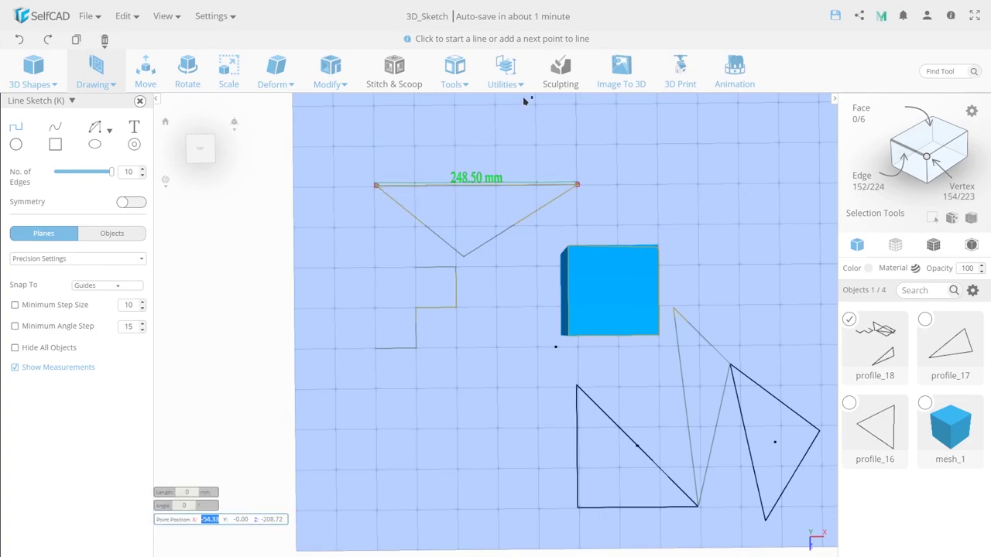
# Step: Clear the guide and all sketched profiles from the plane, keeping only the cube
pyautogui.click(505, 71)
pyautogui.hotkey('ctrl', 'z')
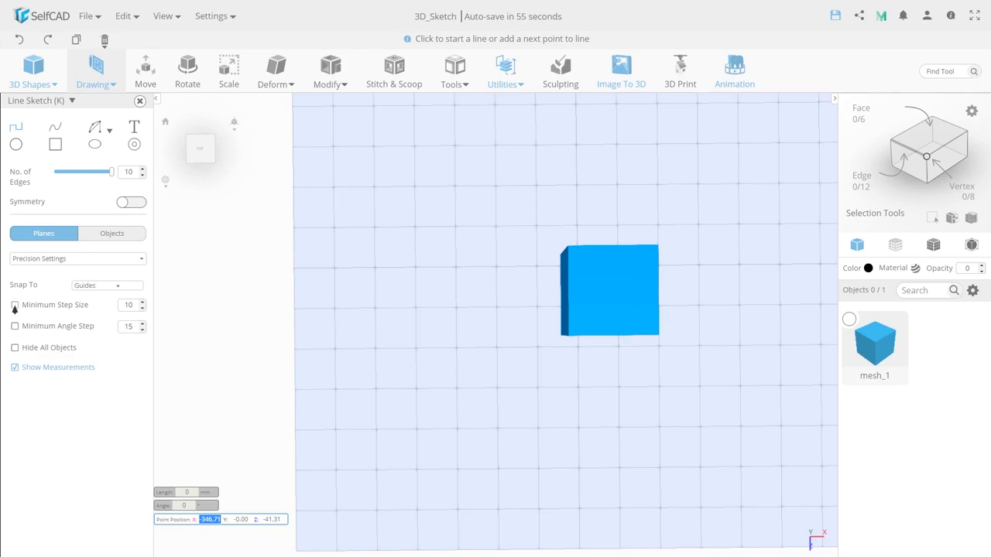
# Step: Enable Minimum Step Size with a value of 100 and sketch two connected lines on the plane beside the cube
pyautogui.click(15, 306)
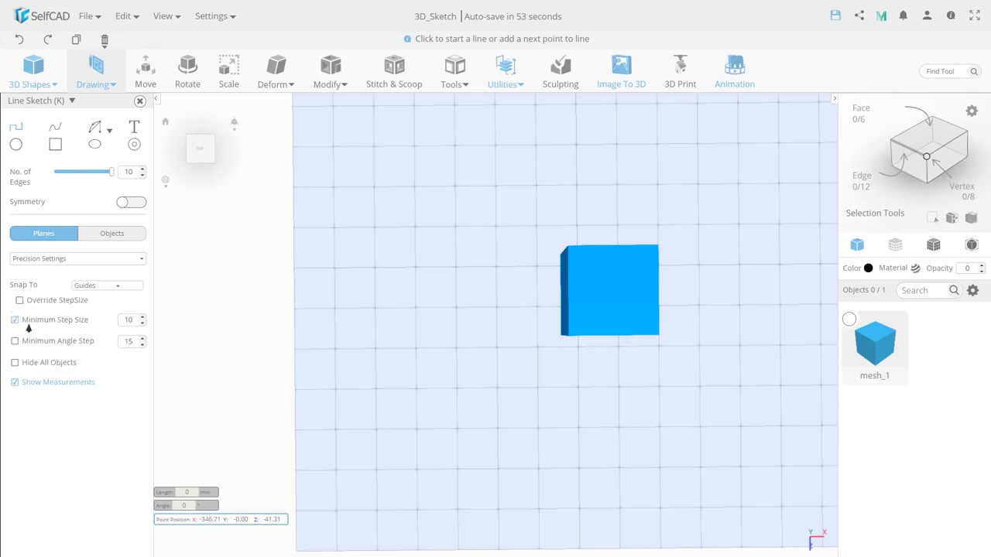
pyautogui.doubleClick(132, 319)
pyautogui.write('100')
pyautogui.click(334, 349)
pyautogui.click(369, 368)
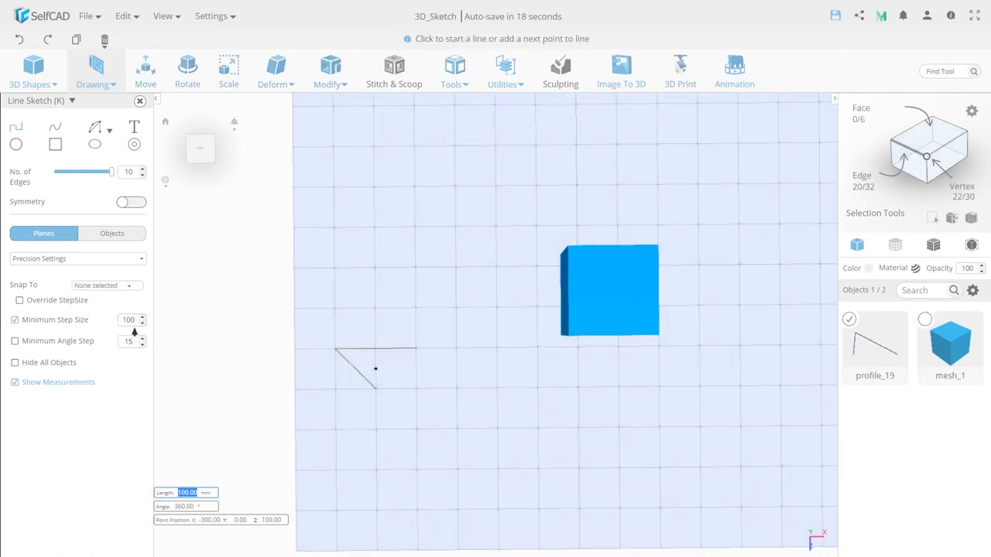
# Step: Try a Minimum Step Size of 1 and raise it to 200
pyautogui.doubleClick(130, 320)
pyautogui.write('1')
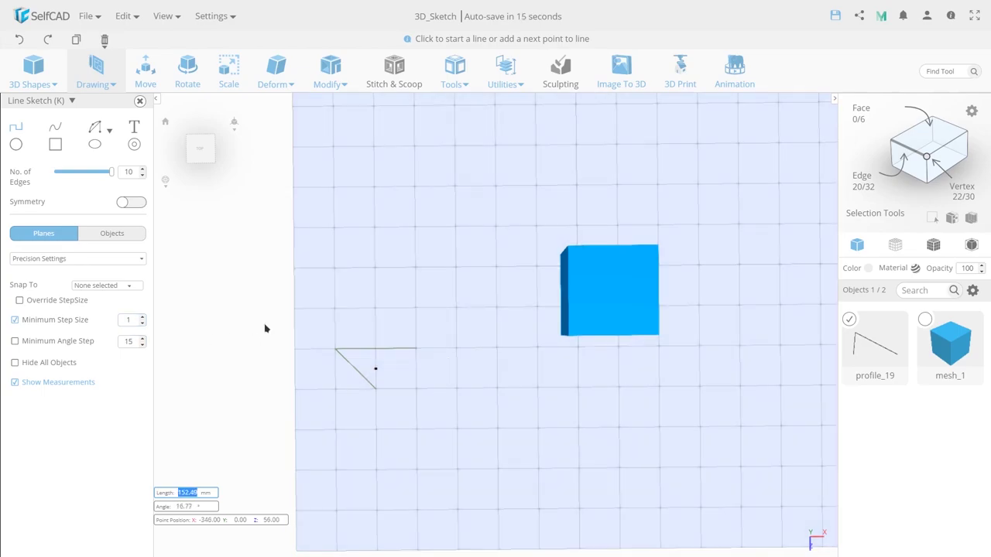
pyautogui.doubleClick(130, 320)
pyautogui.write('200')
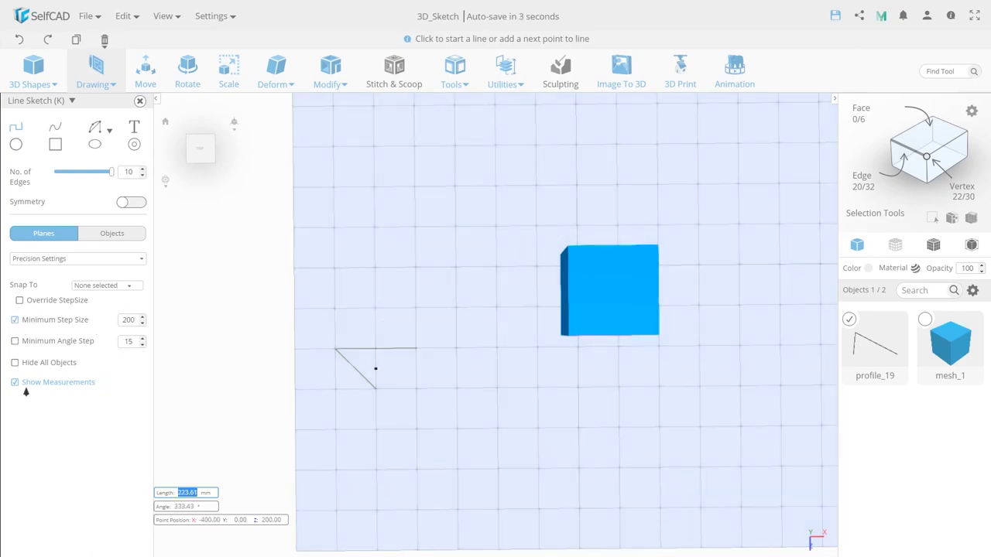
# Step: Try Override StepSize on the line in progress and enable snapping to Grid Vertices
pyautogui.click(19, 301)
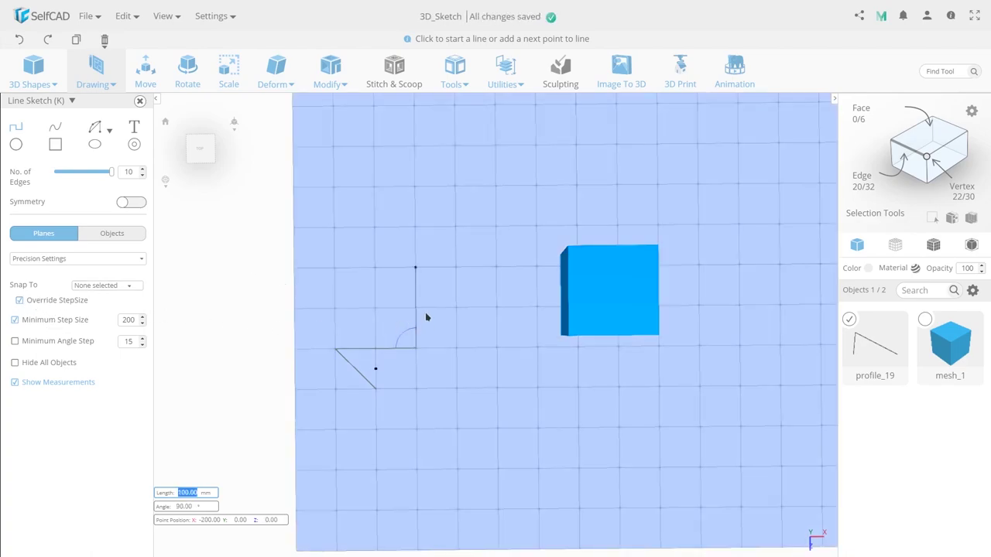
pyautogui.moveTo(426, 317); pyautogui.dragTo(116, 292, button='right')
pyautogui.click(117, 291)
# Step: Set the Minimum Step Size to 14 and toggle Override StepSize on and off
pyautogui.doubleClick(128, 319)
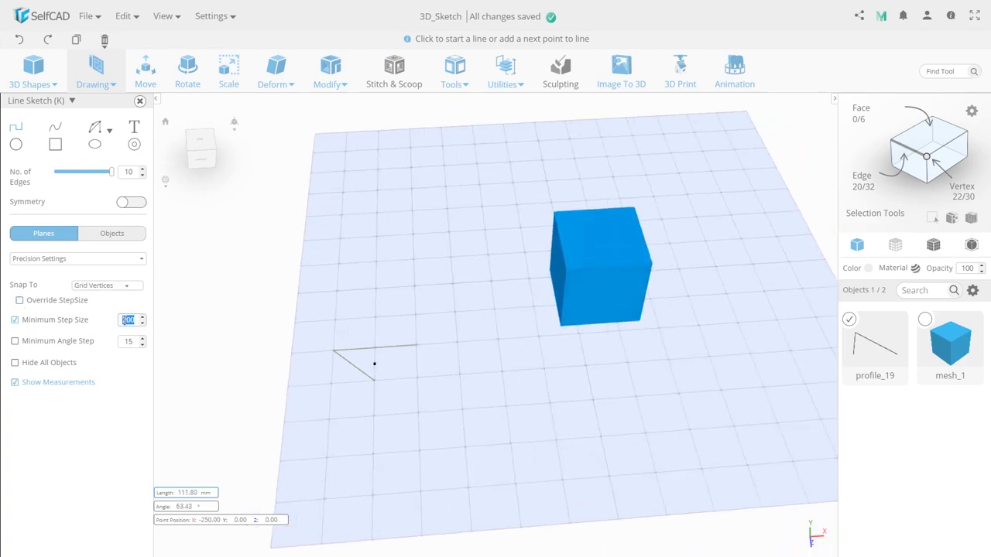
pyautogui.write('14')
pyautogui.click(35, 298)
pyautogui.click(36, 302)
# Step: Turn off Minimum Step Size and enable Minimum Angle Step with a value of 1
pyautogui.click(16, 321)
pyautogui.click(14, 342)
pyautogui.doubleClick(131, 341)
pyautogui.write('1')
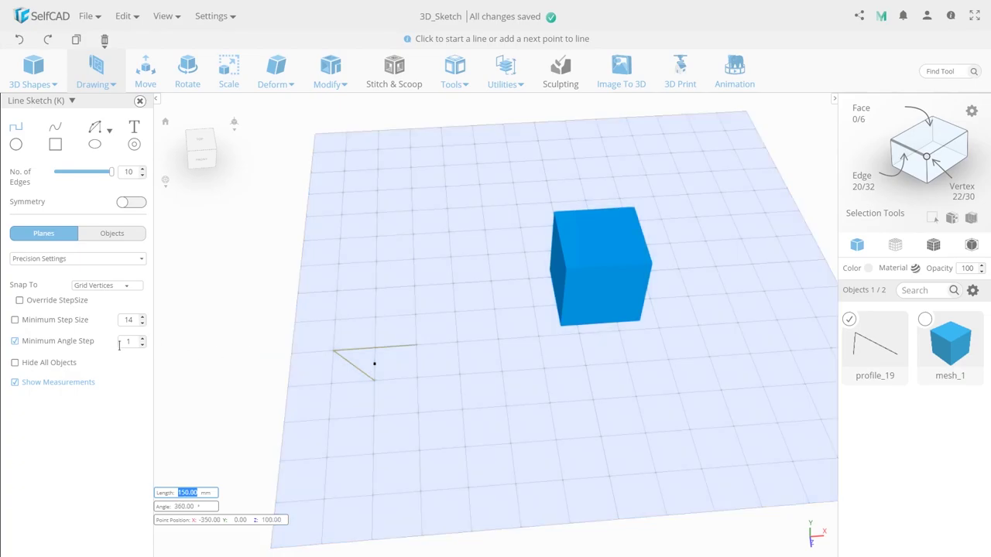
# Step: Set the Minimum Angle Step to 90 and extend the sketched line straight toward the cube by one segment
pyautogui.doubleClick(127, 341)
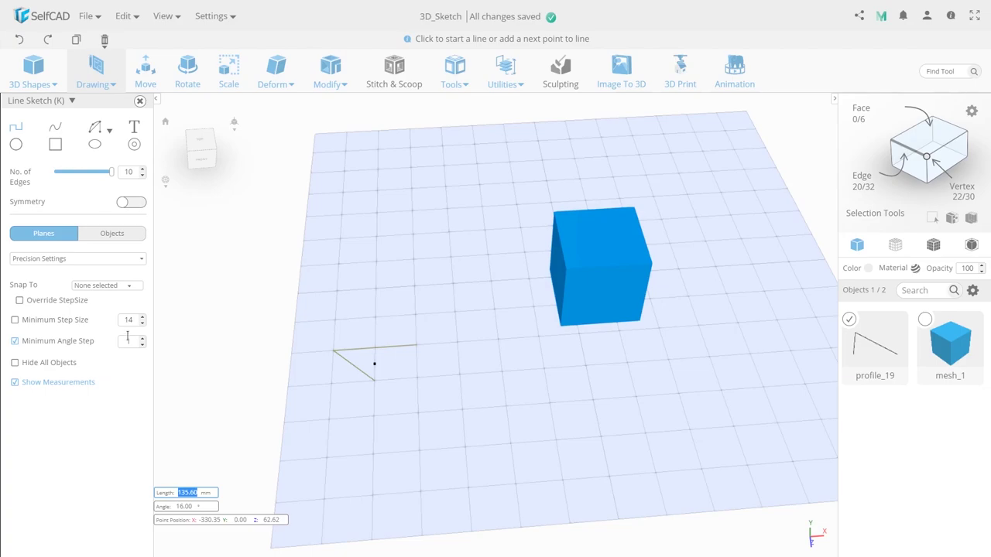
pyautogui.doubleClick(137, 341)
pyautogui.write('90')
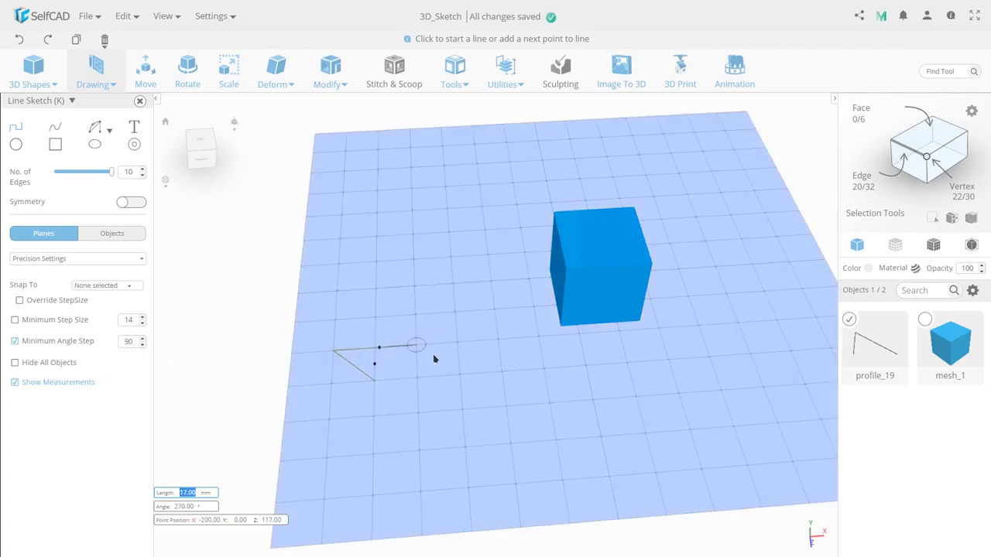
pyautogui.click(461, 339)
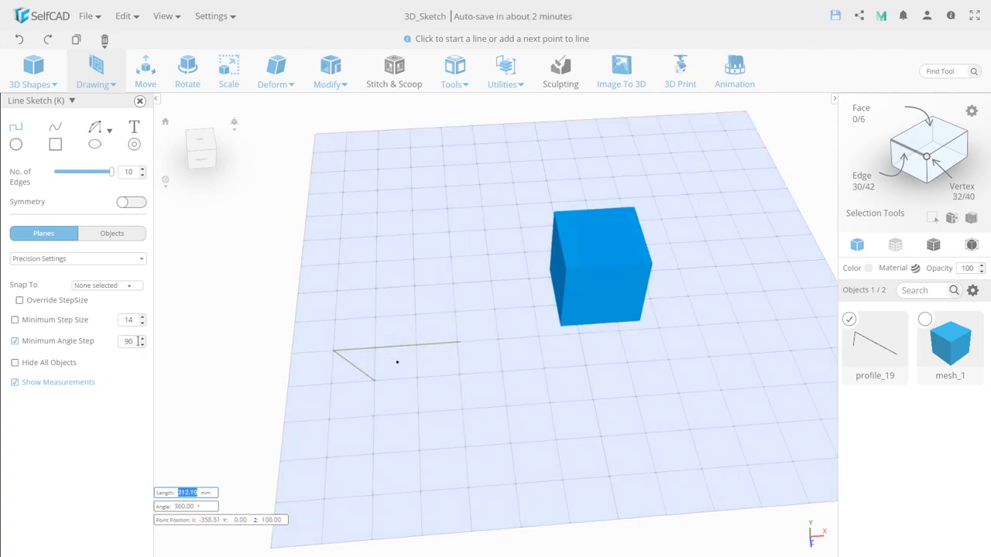
# Step: Set the Minimum Angle Step to 30, and hide all objects and show them again
pyautogui.doubleClick(129, 341)
pyautogui.write('30')
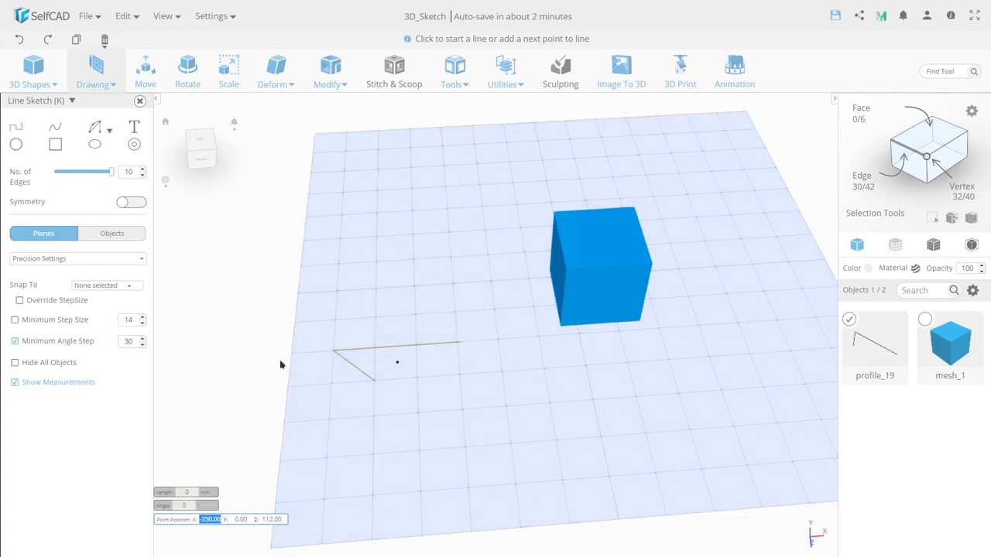
pyautogui.click(14, 363)
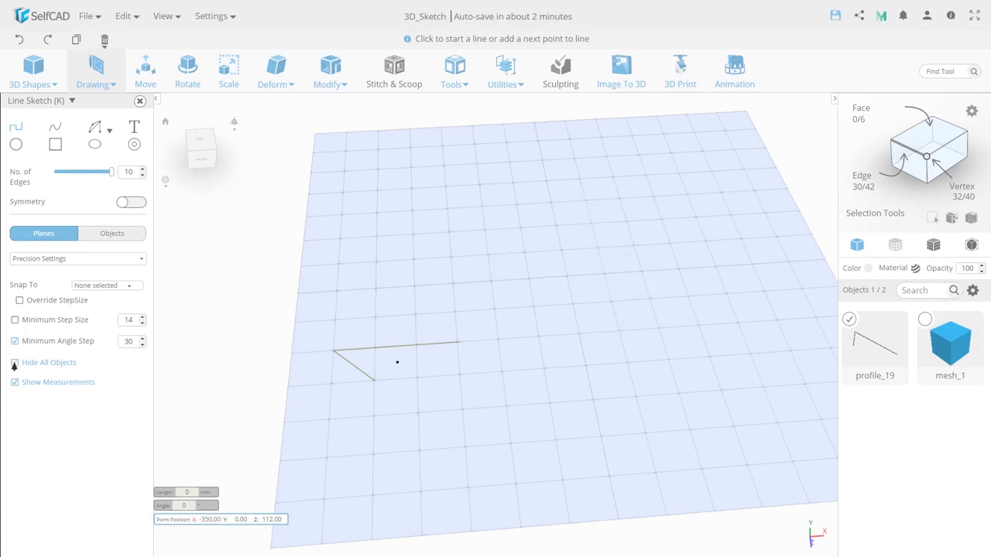
pyautogui.click(14, 364)
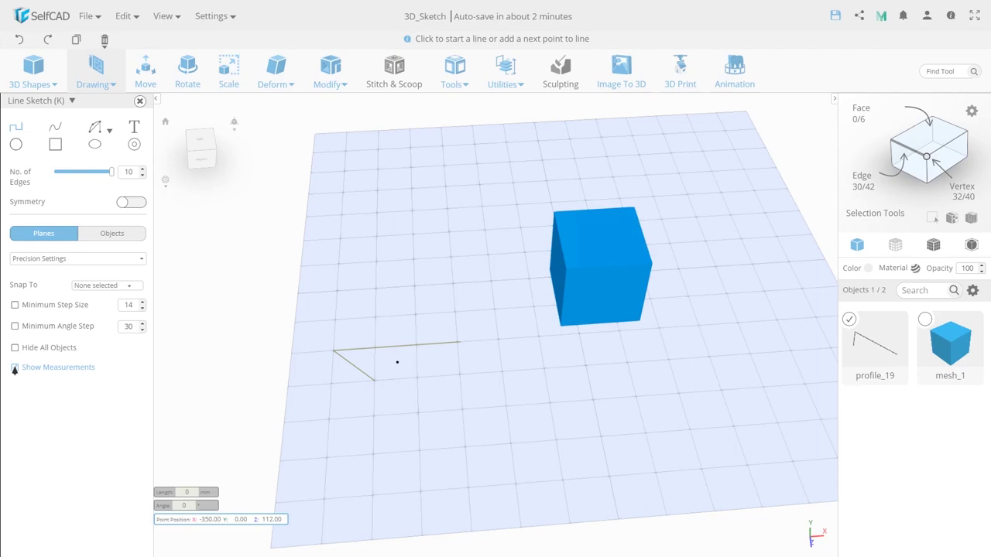
# Step: Toggle Show Measurements off and on to compare the length, angle and point position fields
pyautogui.click(15, 367)
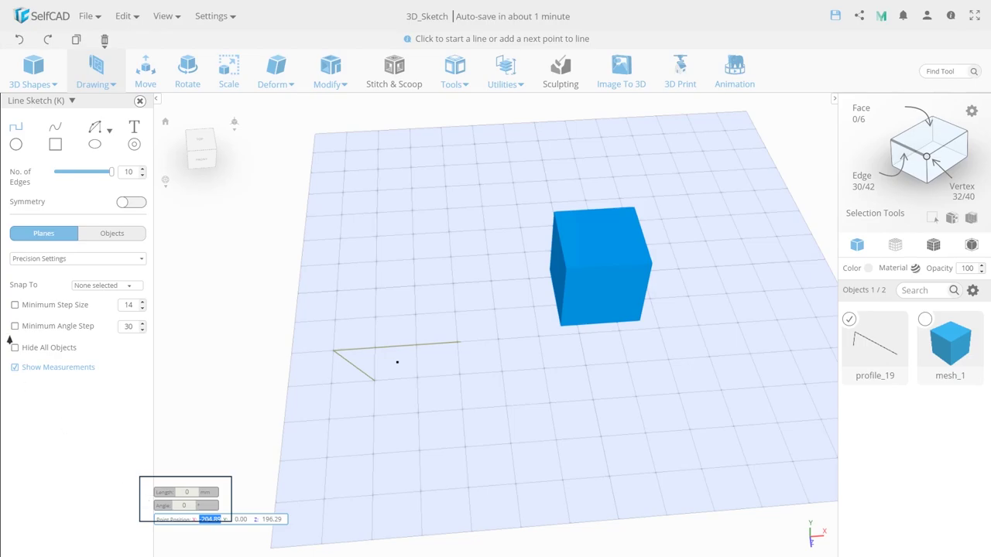
pyautogui.click(15, 369)
pyautogui.click(15, 369)
pyautogui.click(16, 369)
pyautogui.click(16, 369)
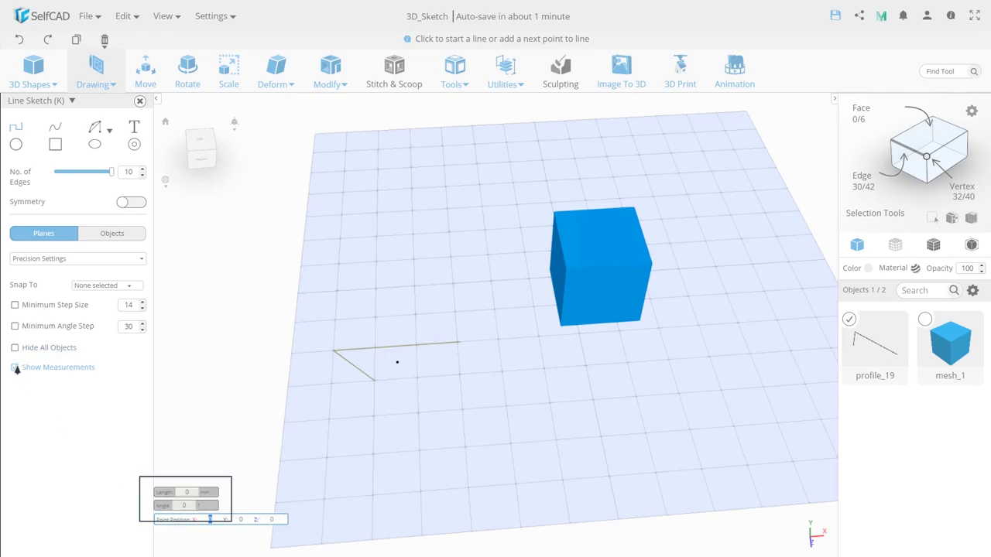